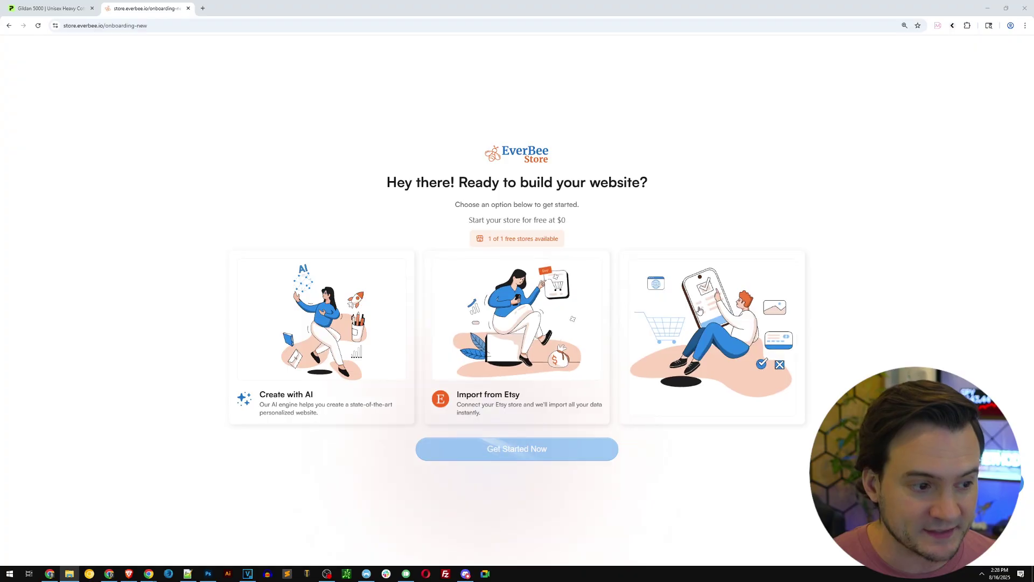
# Step: Ask EverBee's AI builder for a store selling fun, vibrant, colorful print-on-demand socks
pyautogui.click(328, 314)
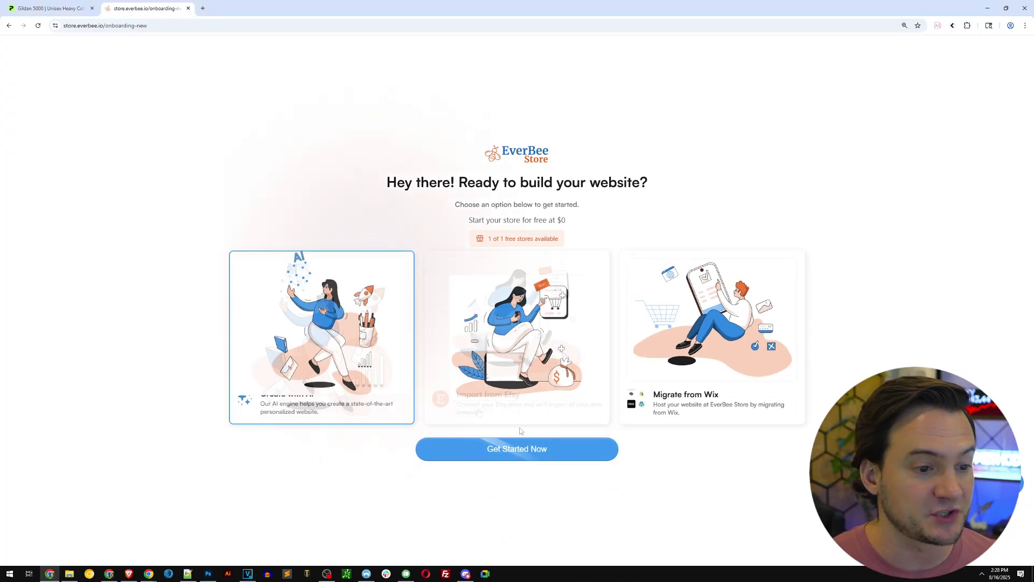
pyautogui.click(545, 451)
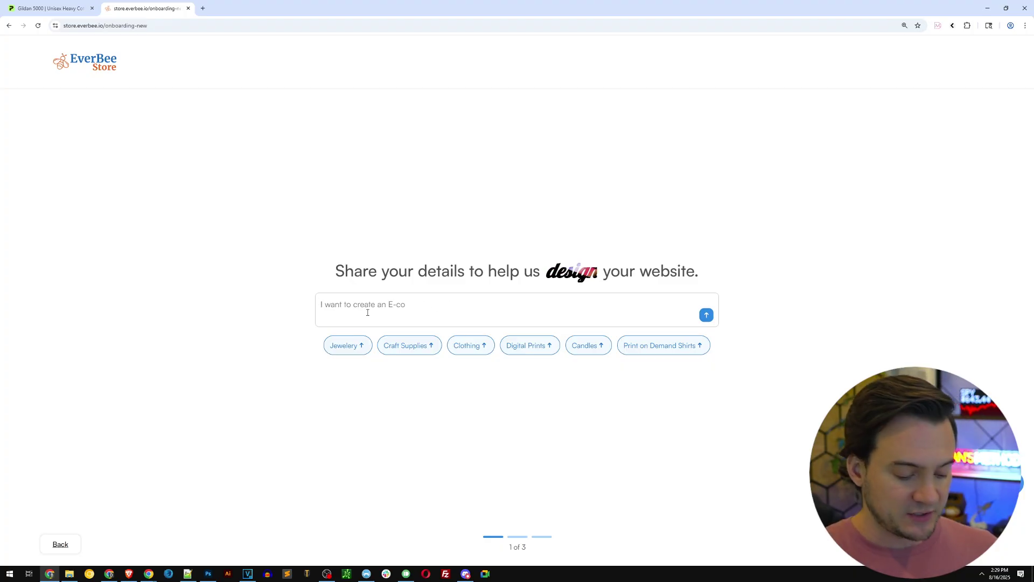
pyautogui.write('im aiming to launch')
pyautogui.press('BackSpace')
pyautogui.press('BackSpace')
pyautogui.press('BackSpace')
pyautogui.write('unch a new store where i sell ')
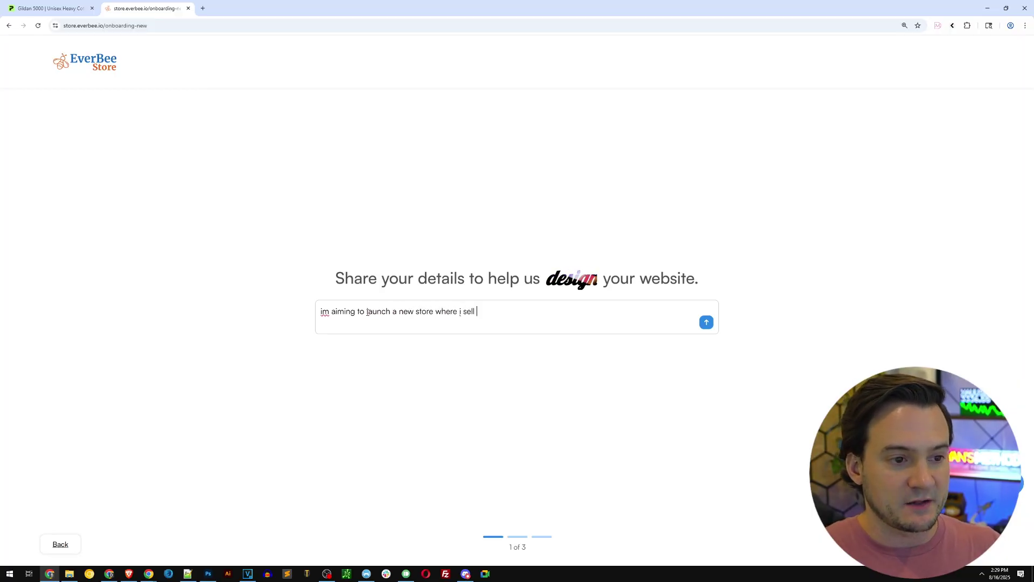
pyautogui.write('fun, vibrant,')
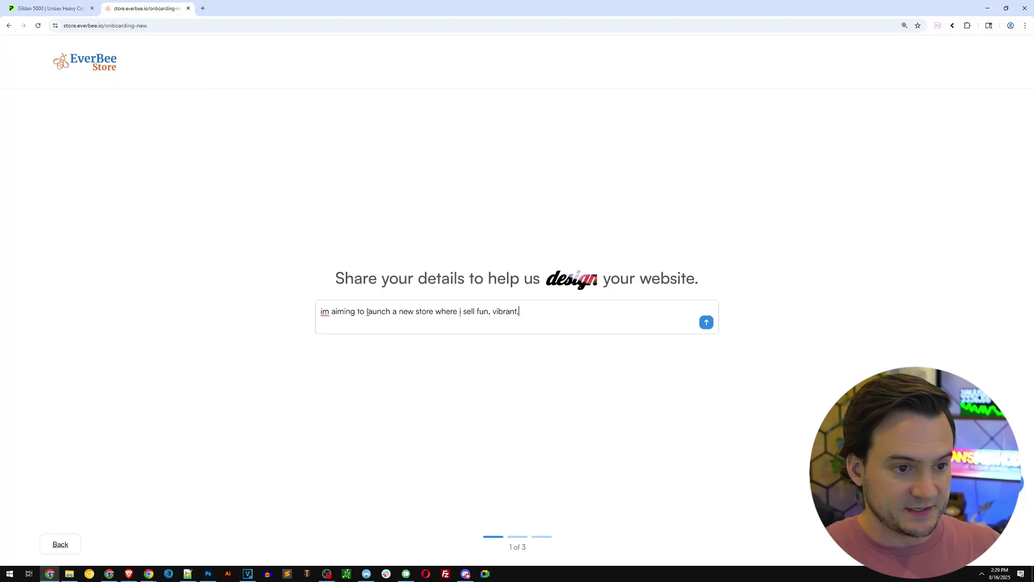
pyautogui.write(' colorful print on demand soc')
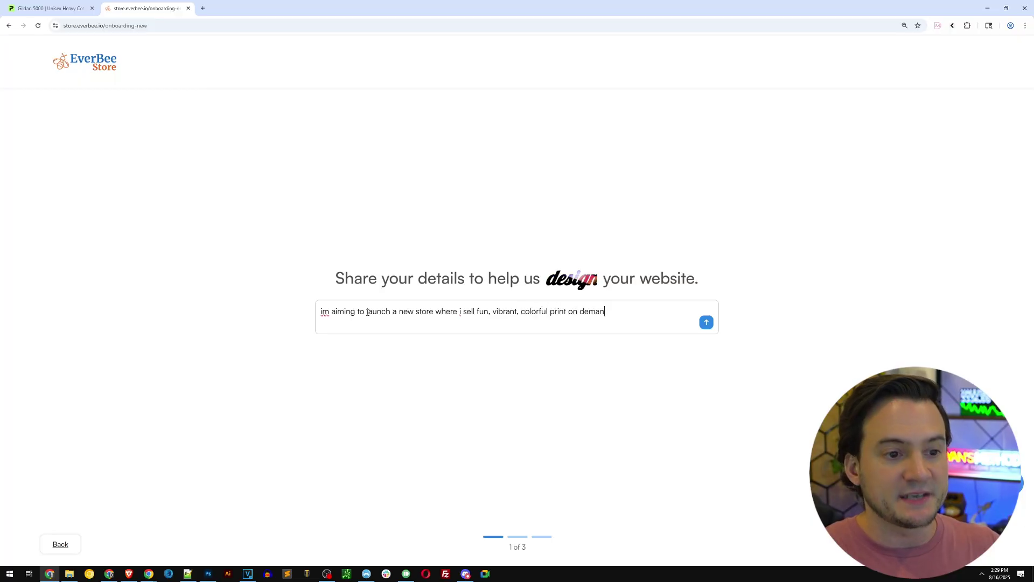
pyautogui.write('ks')
pyautogui.press('Return')
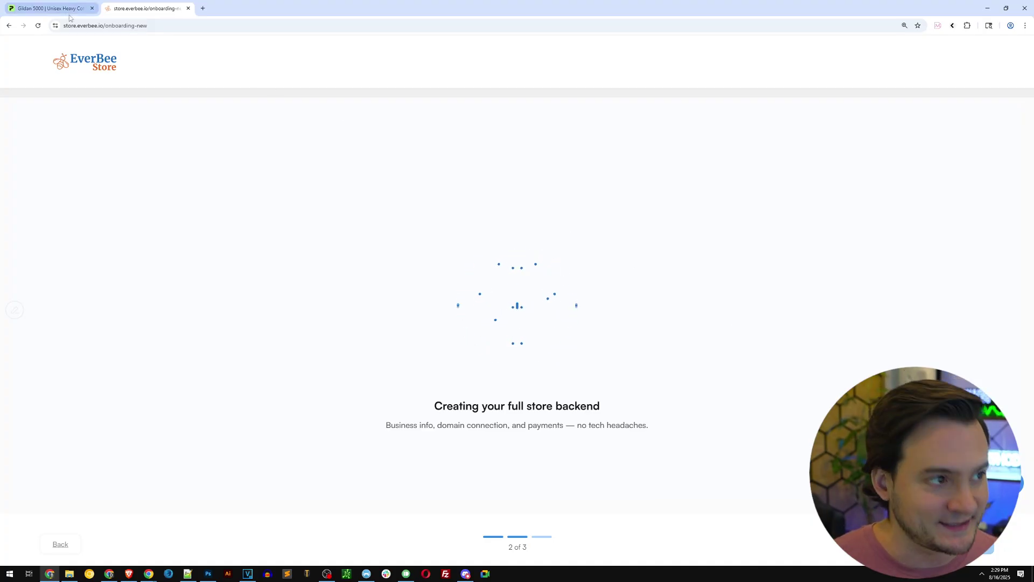
# Step: In Printify, add a new store and choose Printify Pop-Up as its sales channel
pyautogui.click(71, 10)
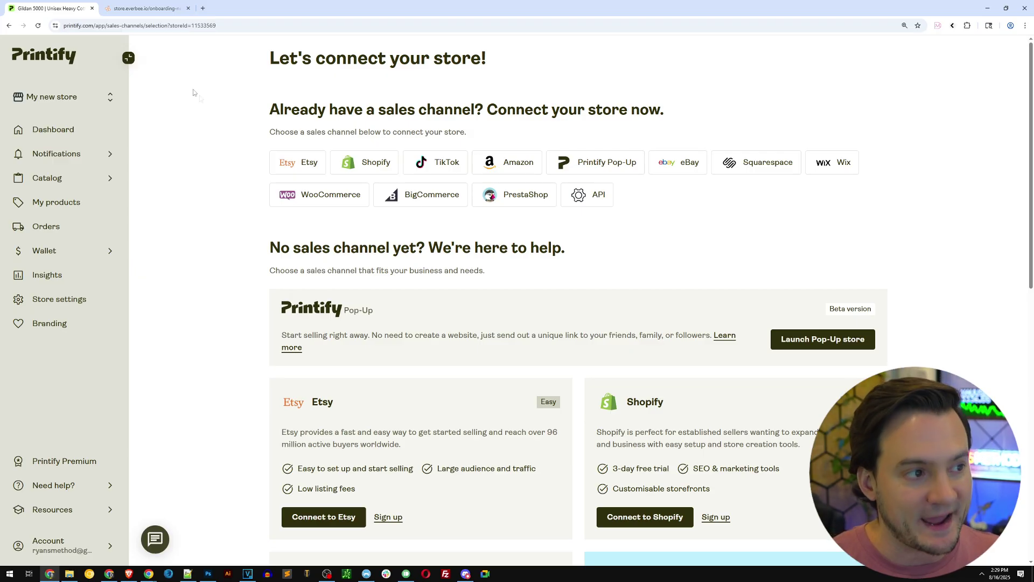
pyautogui.click(114, 103)
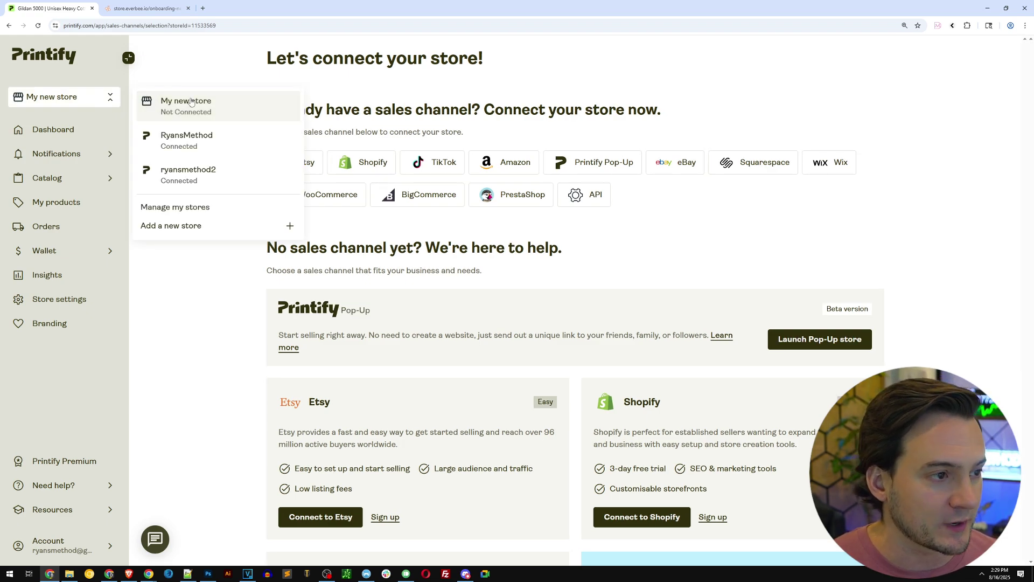
pyautogui.click(184, 227)
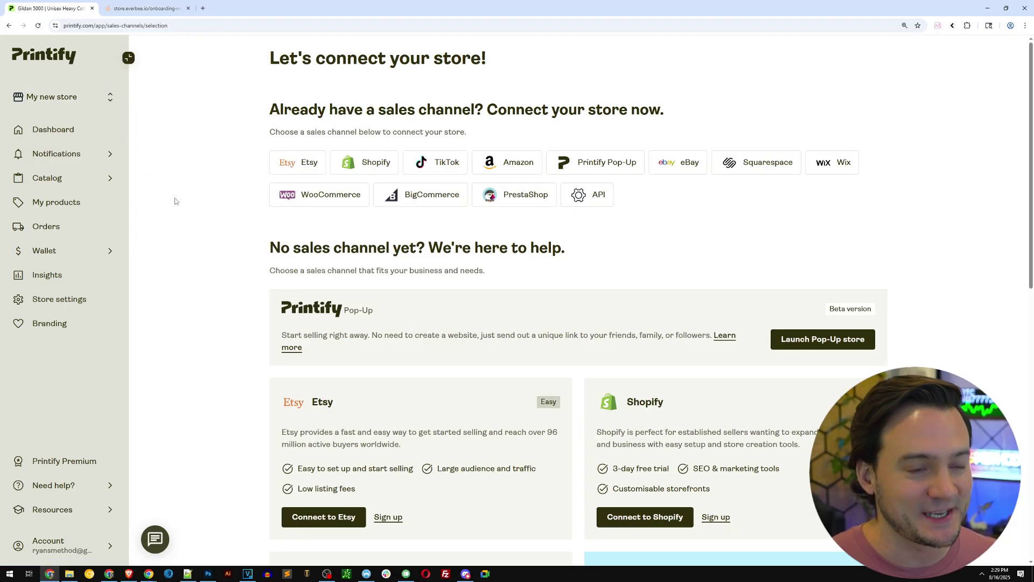
pyautogui.click(582, 161)
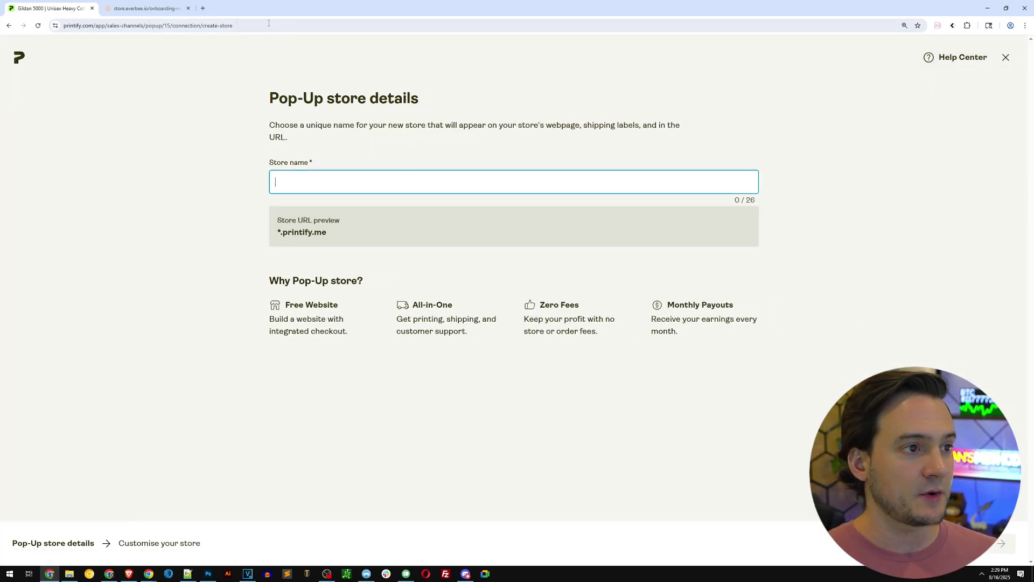
pyautogui.click(146, 9)
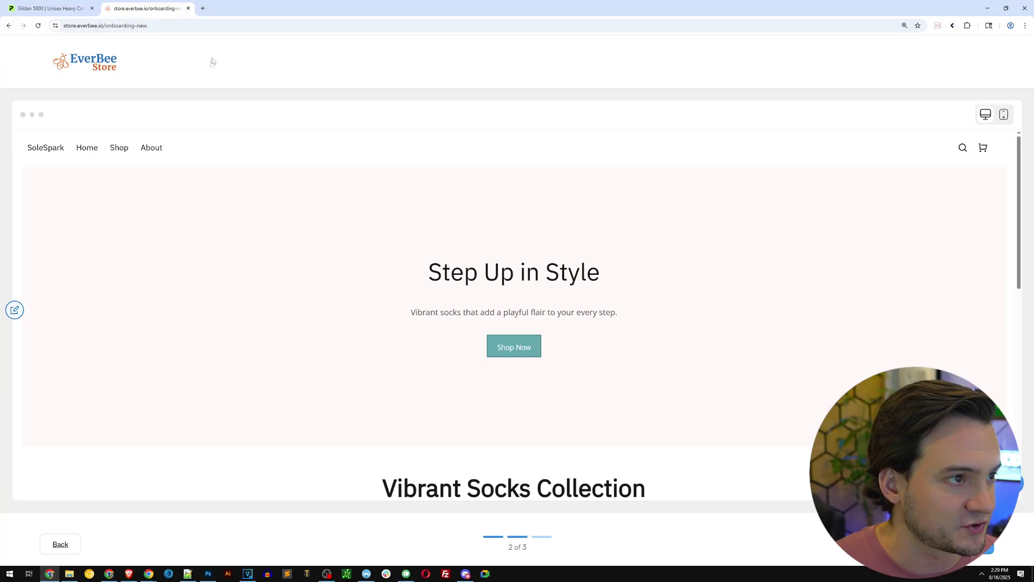
pyautogui.click(45, 148)
pyautogui.click(76, 156)
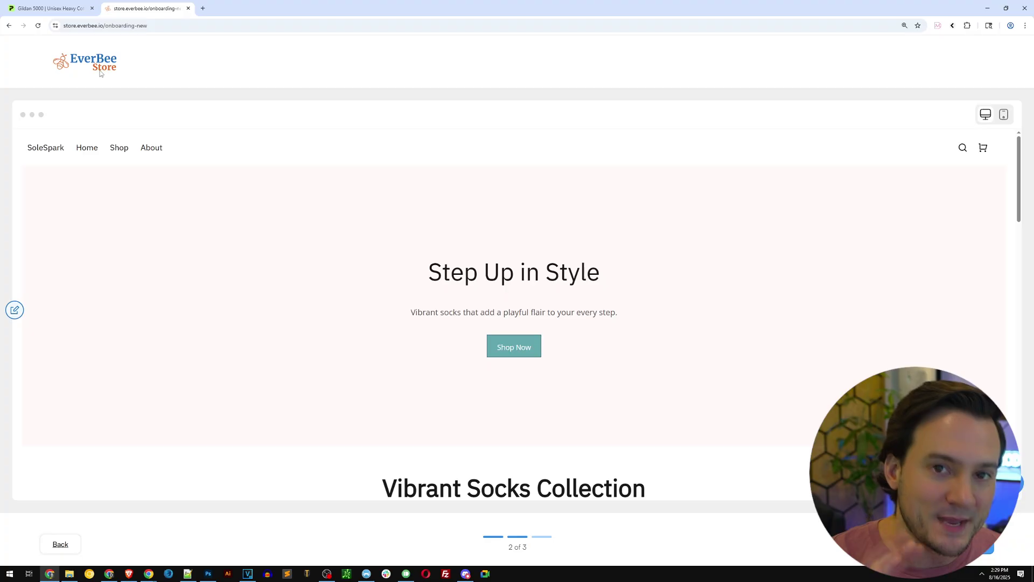
pyautogui.click(49, 8)
# Step: Launch the Pop-Up store 'solespark' with the default theme, skip verification, and open My products
pyautogui.write('solespark')
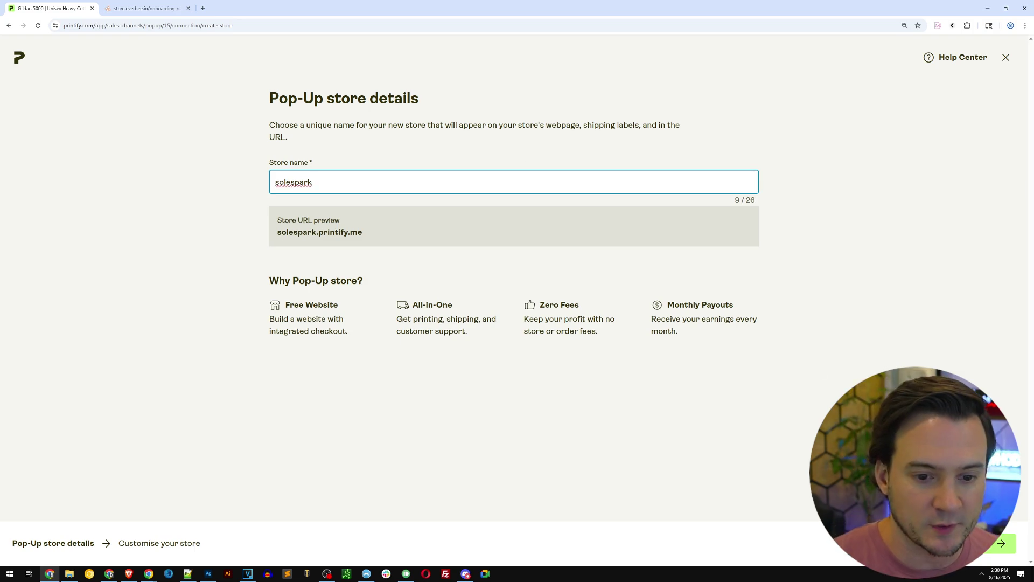
pyautogui.press('Tab')
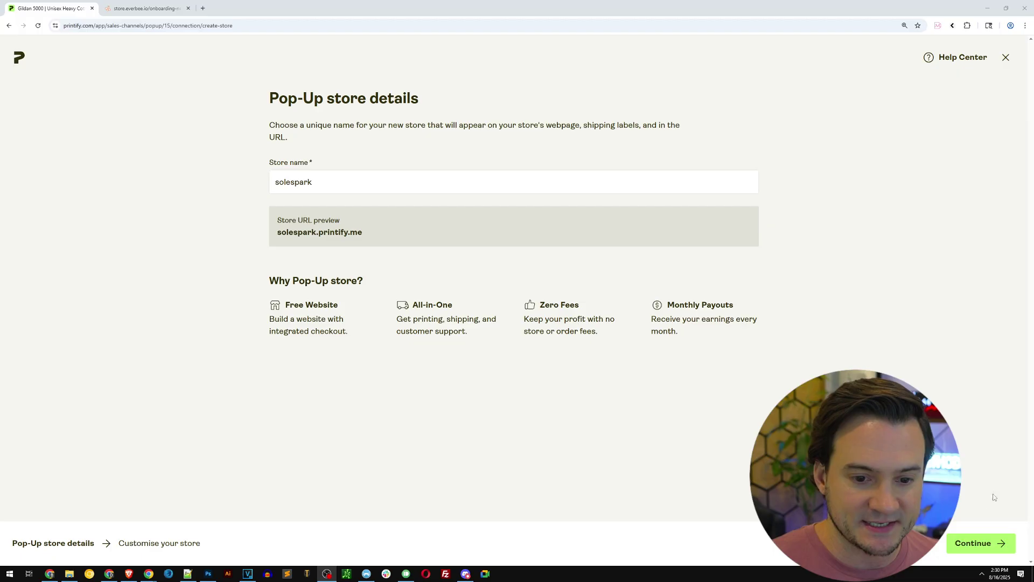
pyautogui.press('Return')
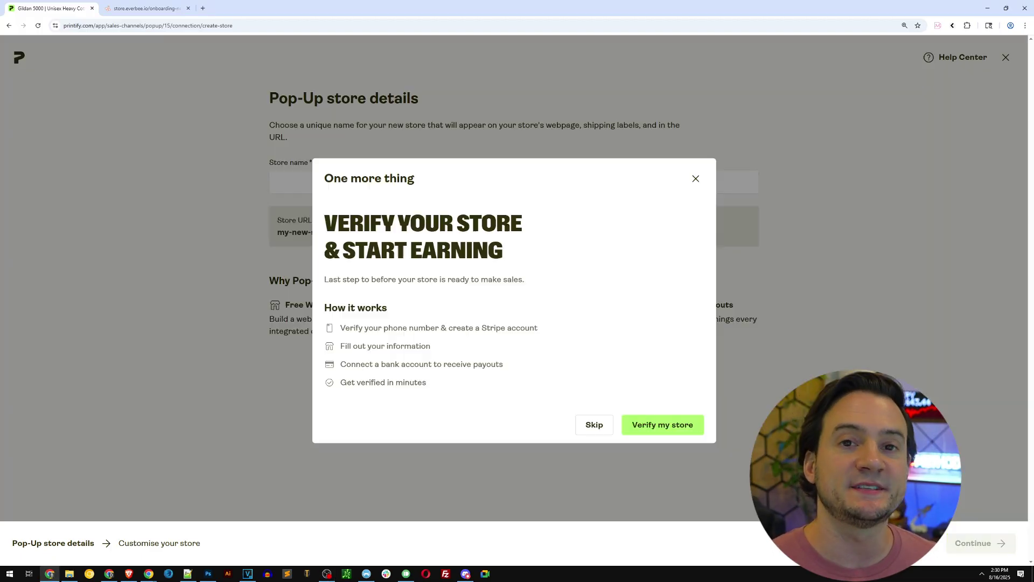
pyautogui.click(595, 424)
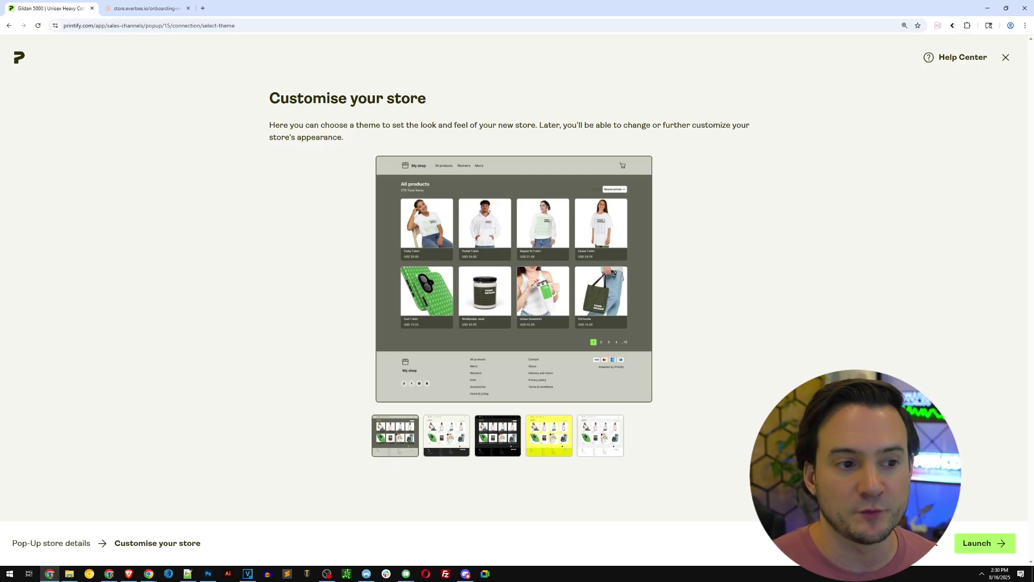
pyautogui.click(979, 545)
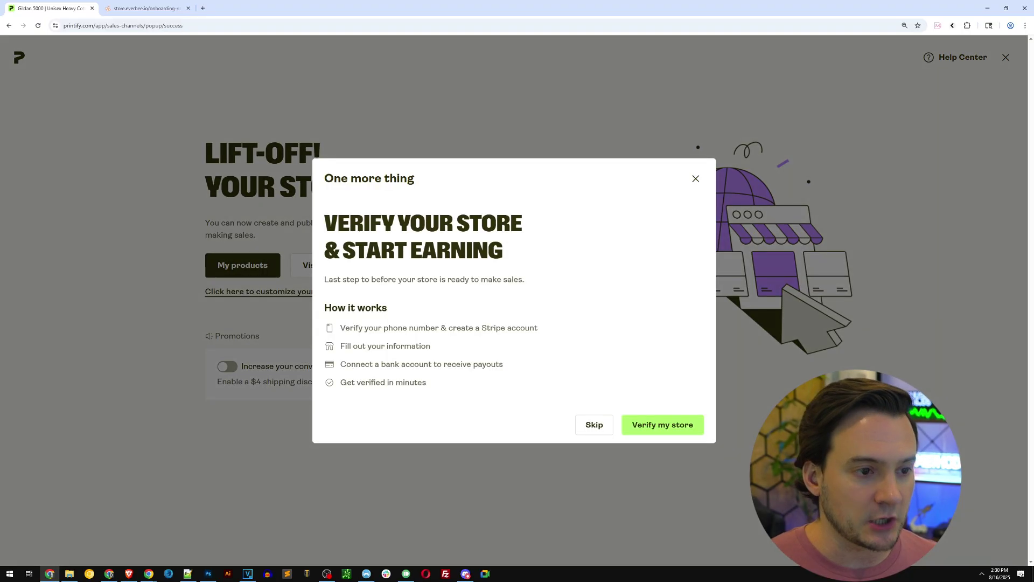
pyautogui.click(594, 426)
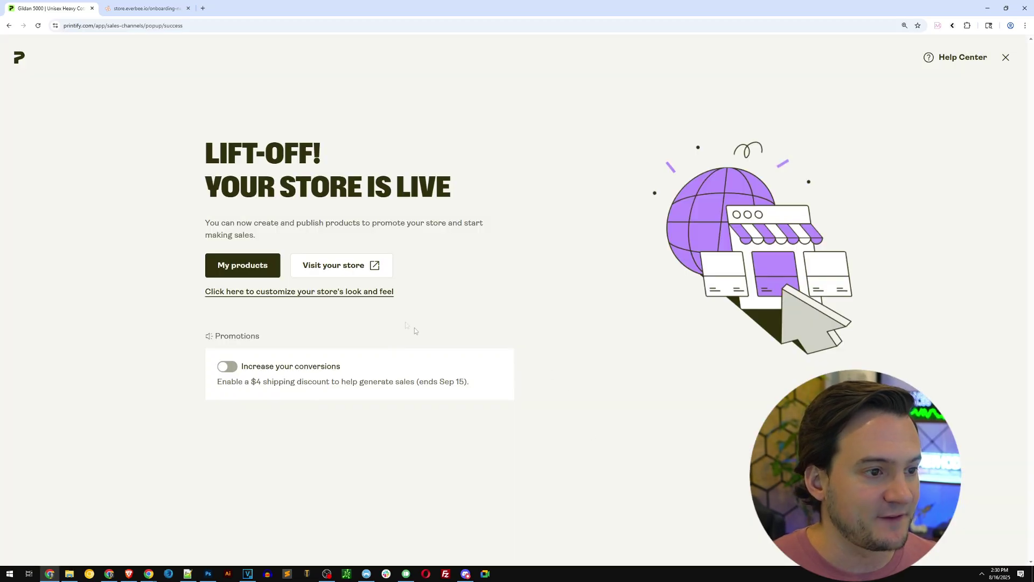
pyautogui.click(238, 266)
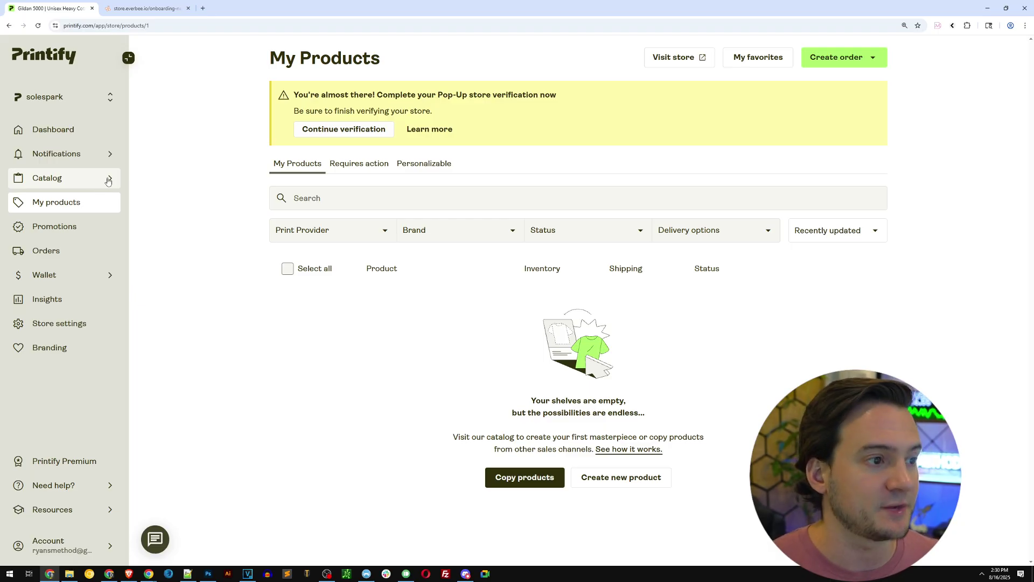
# Step: Find the Socks category in the catalog and open Sublimation Socks in the product editor
pyautogui.click(108, 179)
pyautogui.hotkey('ctrl', 'f')
pyautogui.write('socks')
pyautogui.click(572, 231)
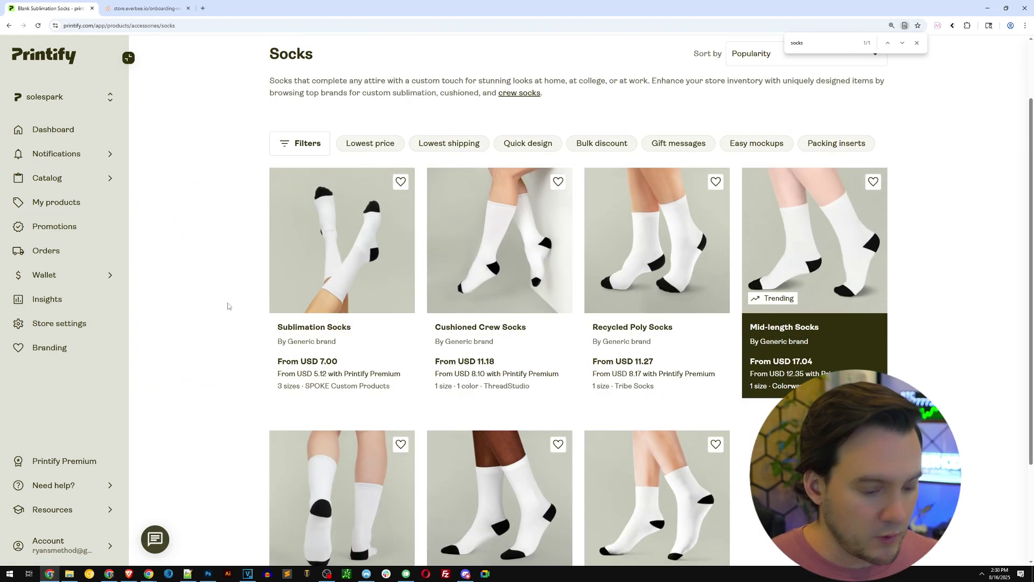
pyautogui.press('Print')
pyautogui.moveTo(268, 161); pyautogui.dragTo(423, 400)
pyautogui.hotkey('ctrl', 'c')
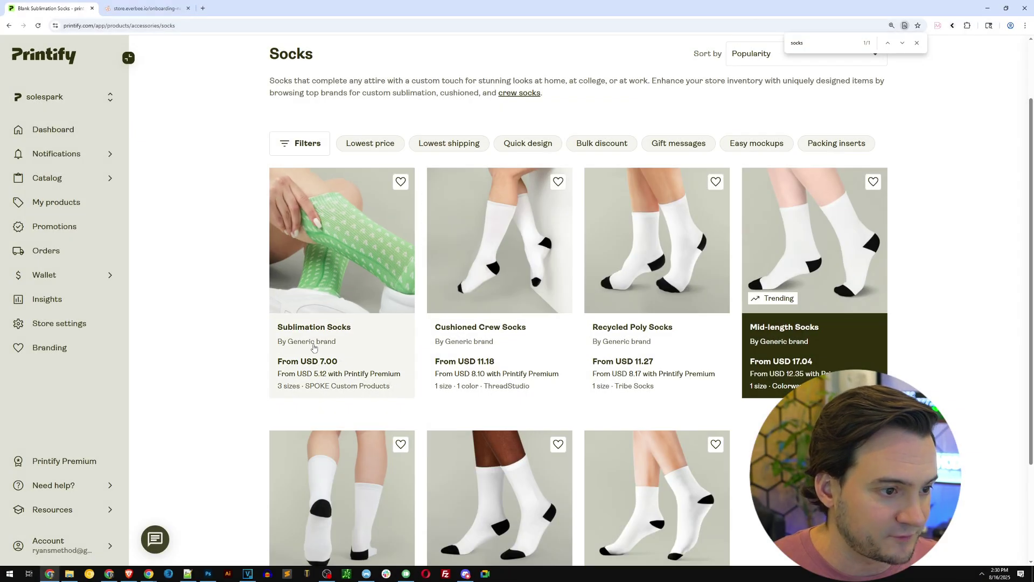
pyautogui.click(323, 376)
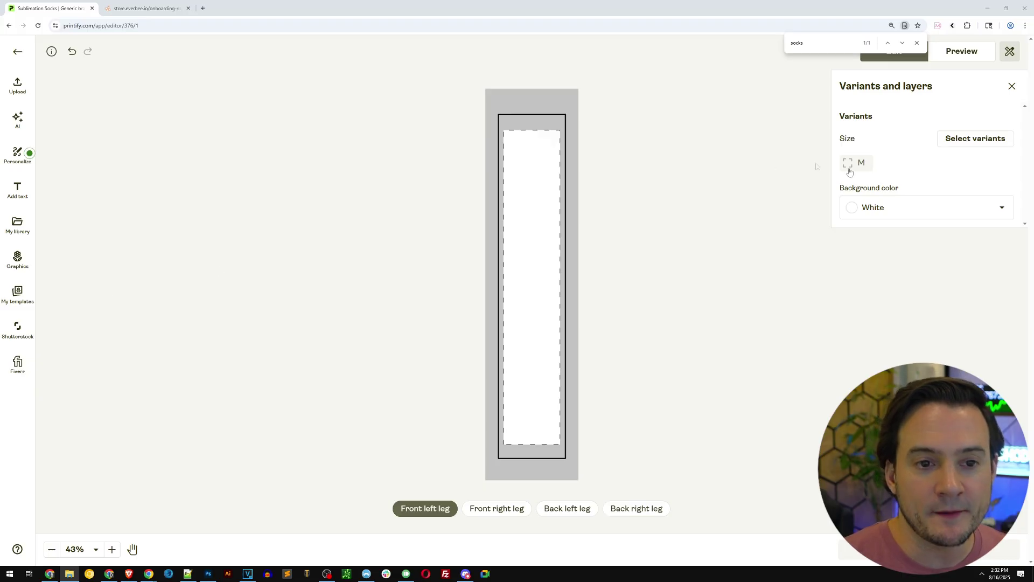
# Step: Try red, green and yellow sock backgrounds, then settle on Light blue
pyautogui.click(887, 209)
pyautogui.click(878, 279)
pyautogui.click(886, 211)
pyautogui.click(956, 240)
pyautogui.click(947, 215)
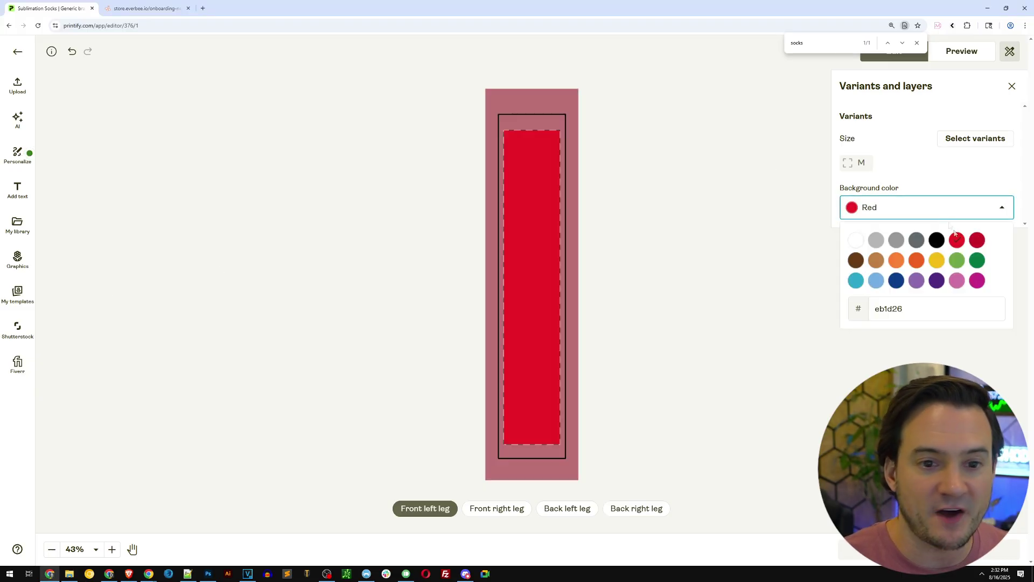
pyautogui.click(956, 260)
pyautogui.click(932, 212)
pyautogui.click(937, 261)
pyautogui.click(921, 211)
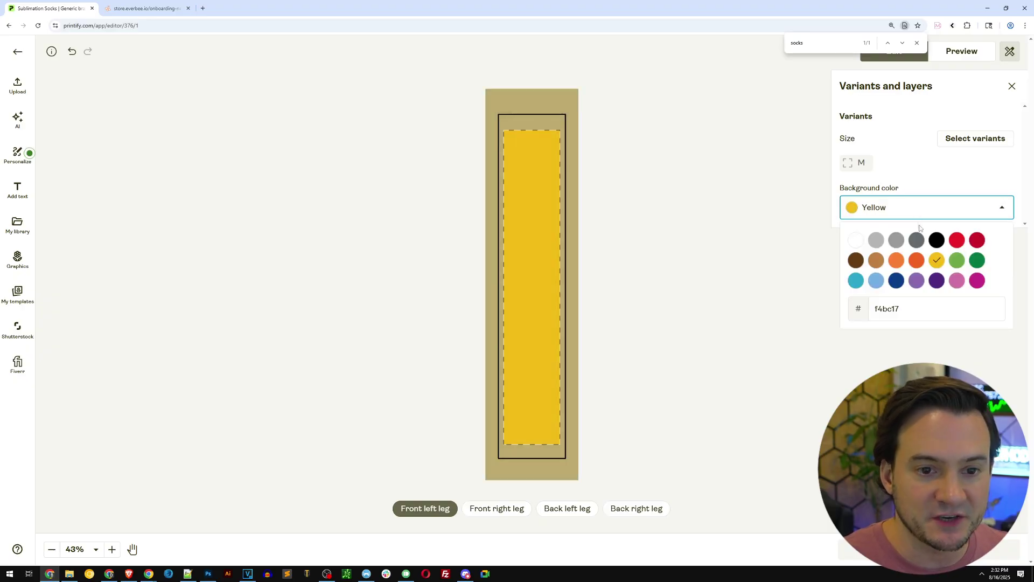
pyautogui.click(876, 281)
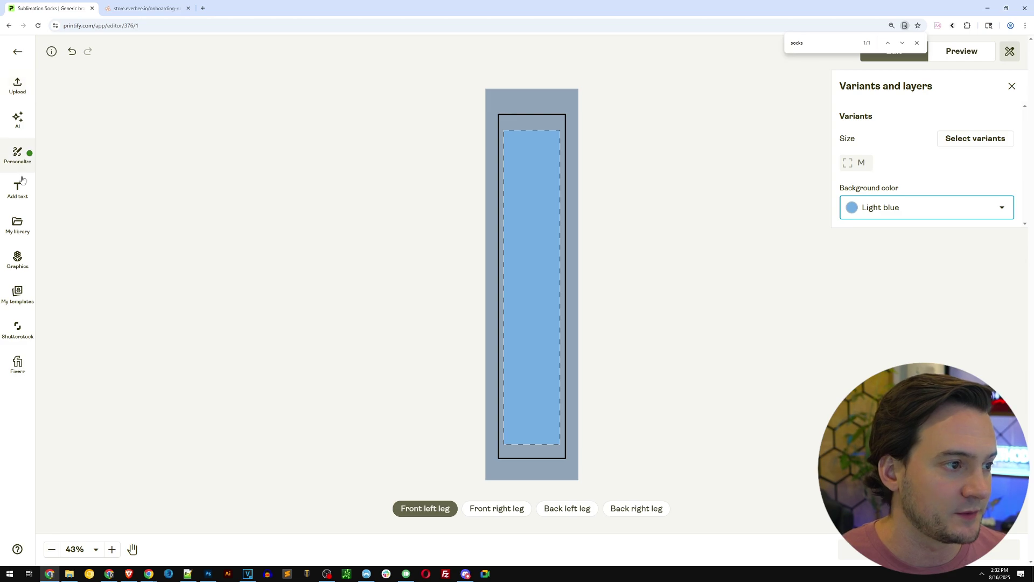
# Step: Add ducky.png from My library and shrink it to about 1.5 in near the top
pyautogui.click(19, 222)
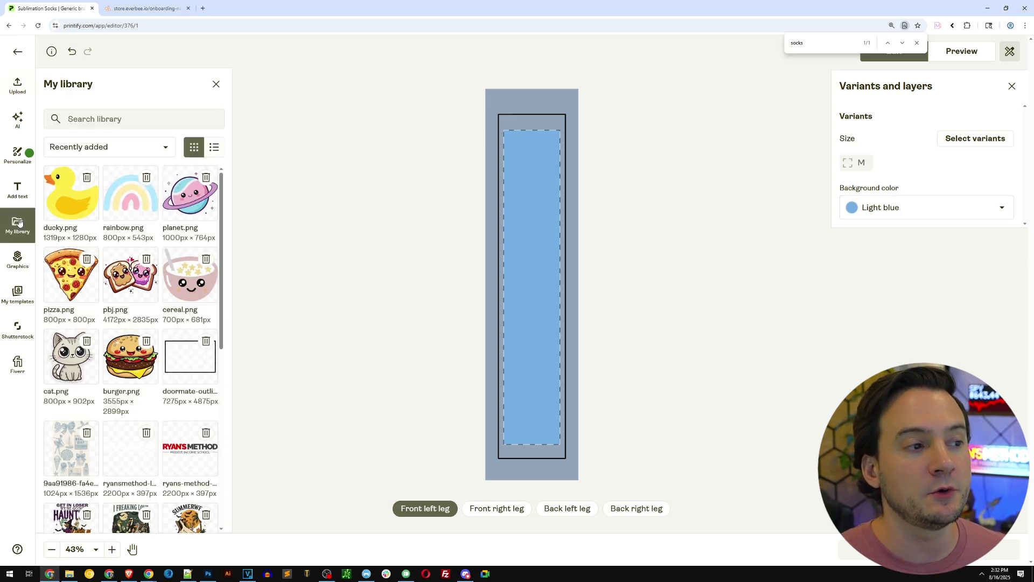
pyautogui.click(70, 193)
pyautogui.moveTo(583, 335); pyautogui.dragTo(563, 161)
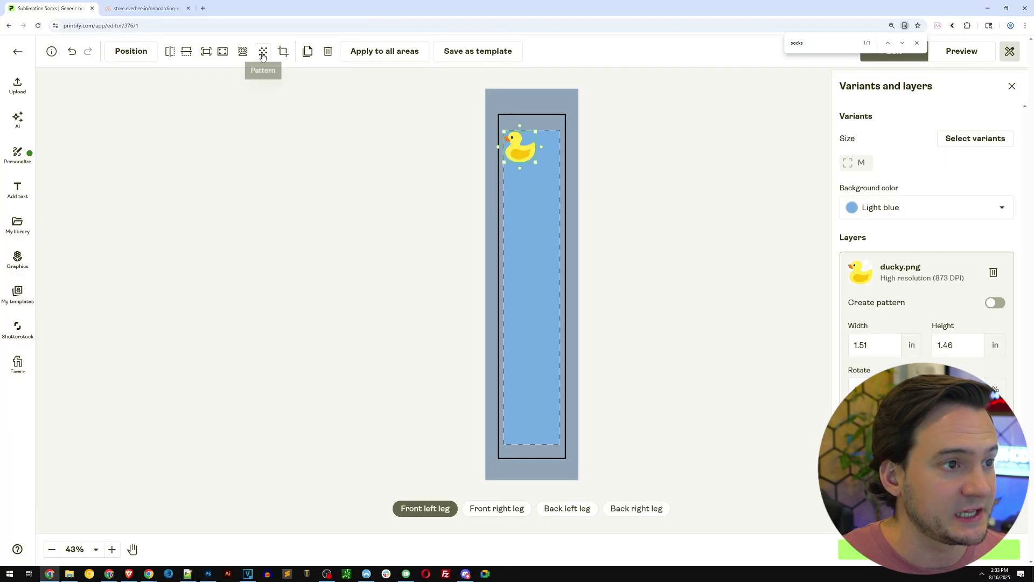
# Step: Repeat ducky.png as a Brick horizontal pattern with 6% horizontal and vertical spacing
pyautogui.click(263, 54)
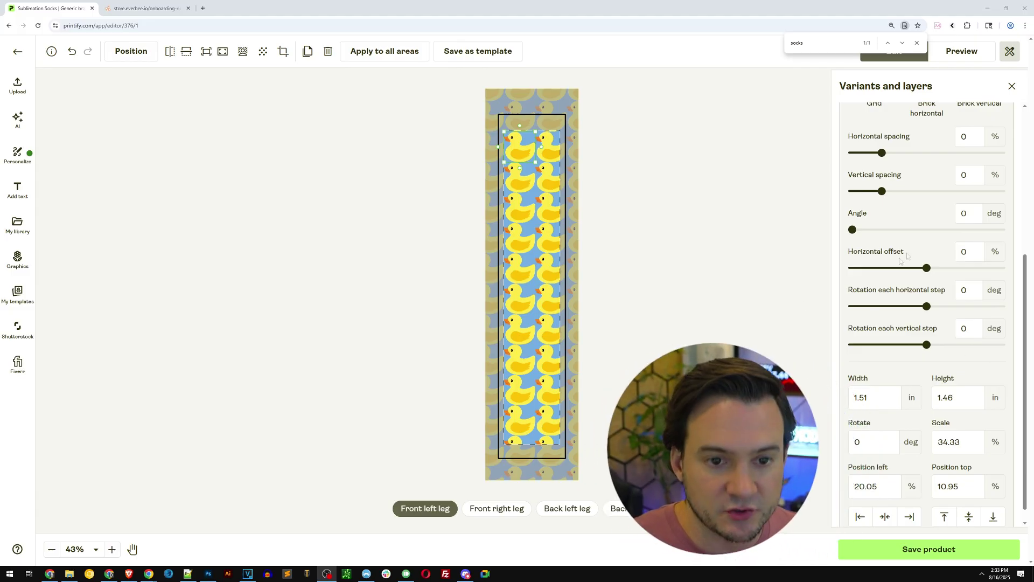
pyautogui.scroll(2, 955, 205)
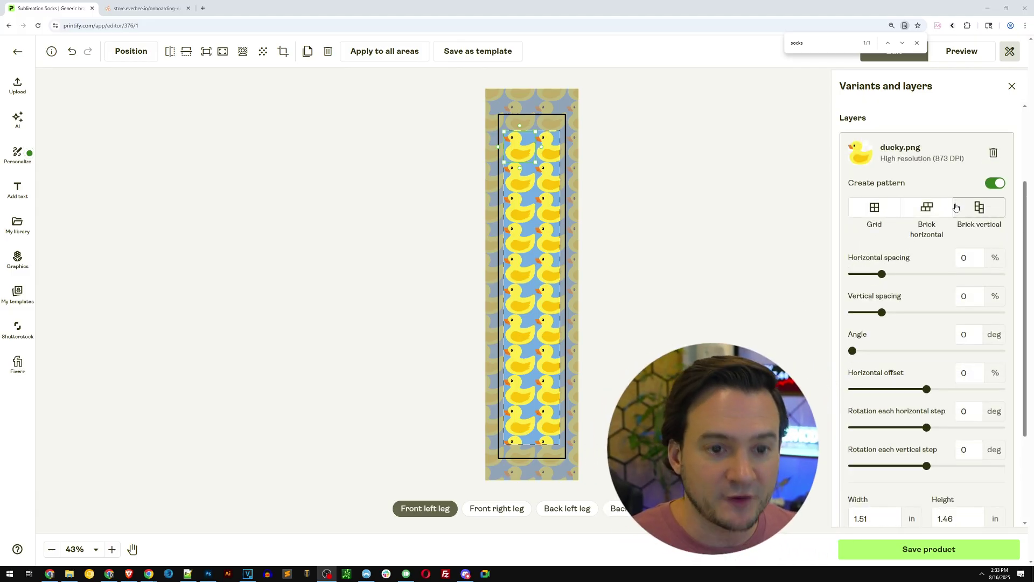
pyautogui.press('Print')
pyautogui.moveTo(835, 170); pyautogui.dragTo(1011, 231)
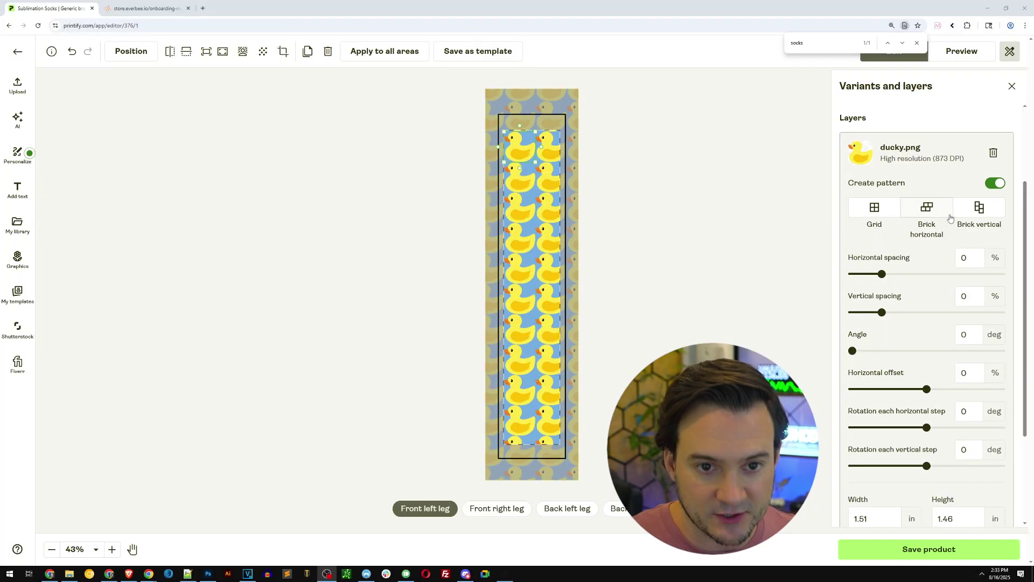
pyautogui.click(928, 209)
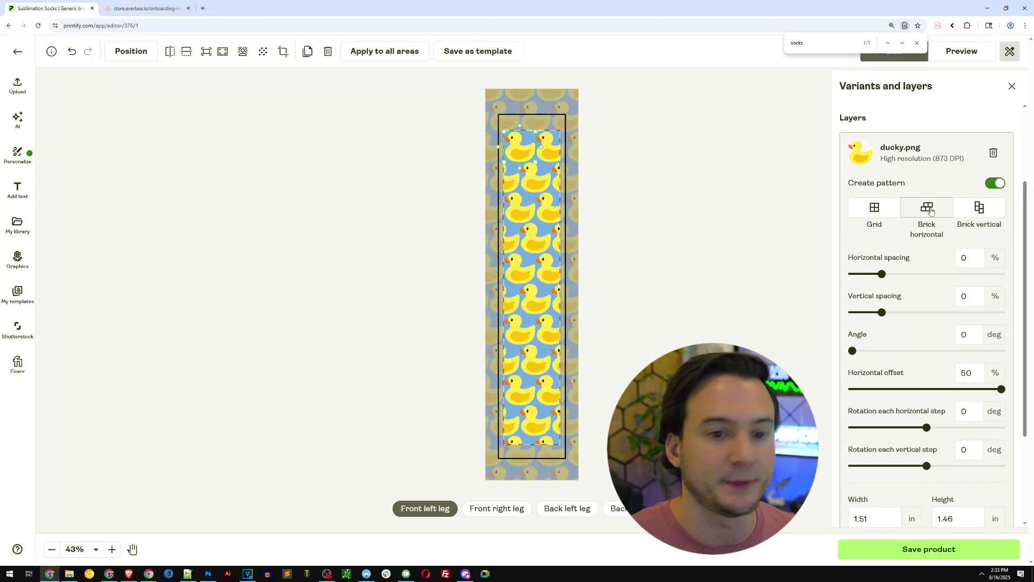
pyautogui.moveTo(882, 313); pyautogui.dragTo(885, 313)
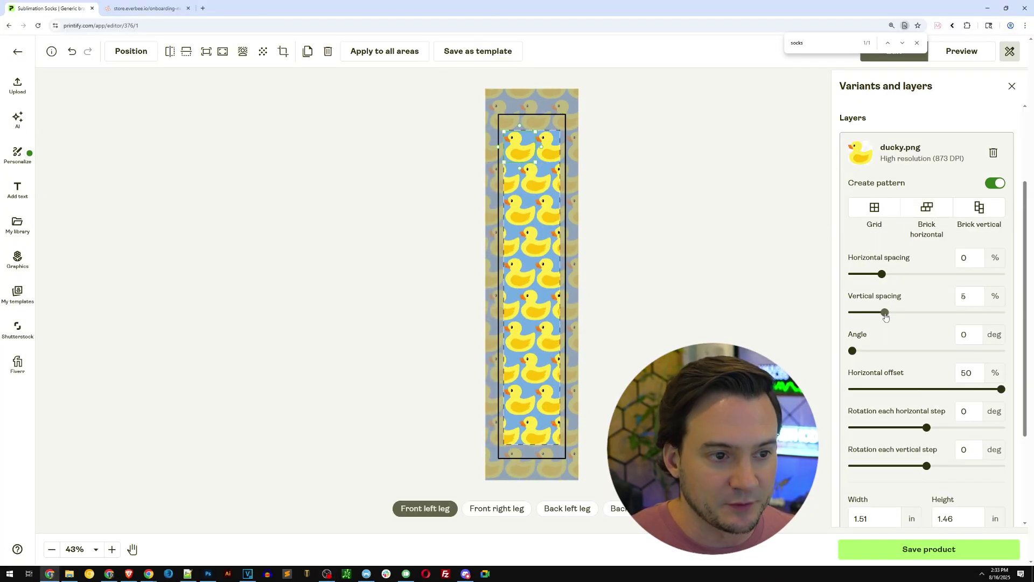
pyautogui.moveTo(882, 274); pyautogui.dragTo(887, 278)
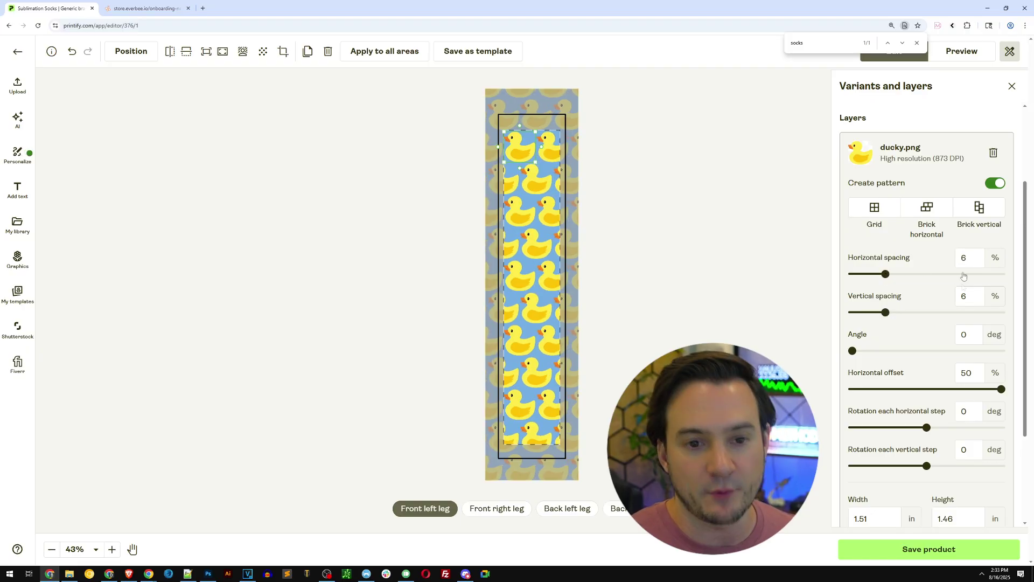
pyautogui.press('Print')
pyautogui.moveTo(832, 238); pyautogui.dragTo(1016, 325)
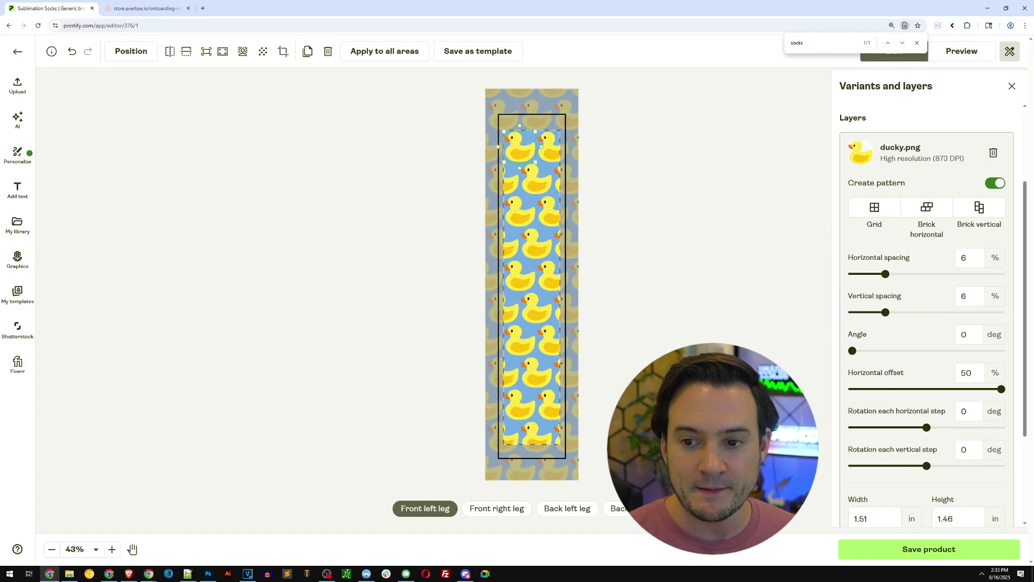
pyautogui.press('ctrl+Print')
pyautogui.moveTo(385, 463); pyautogui.dragTo(720, 536)
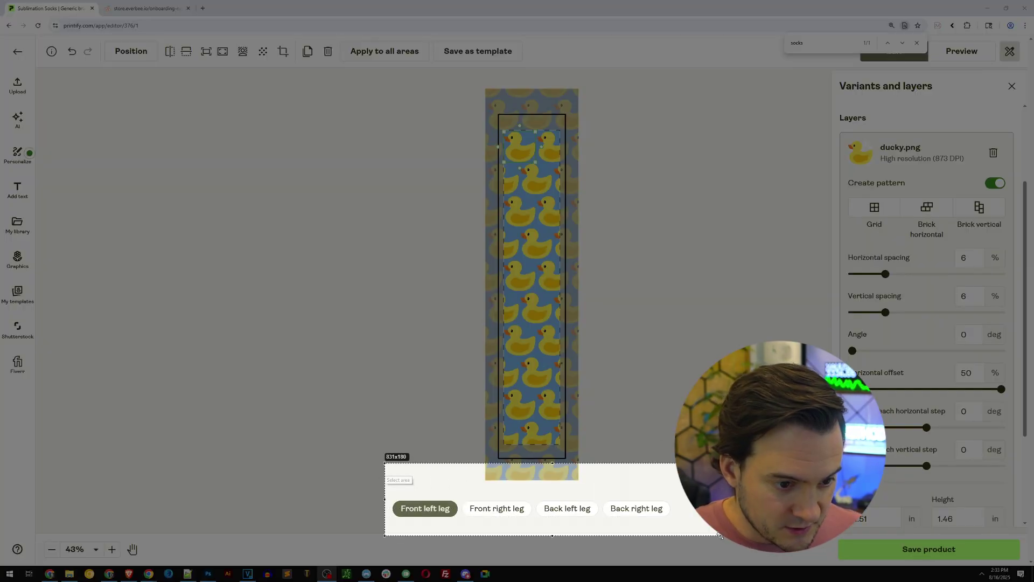
# Step: Check the front right, back left and back right leg print areas, then return to front left
pyautogui.click(492, 513)
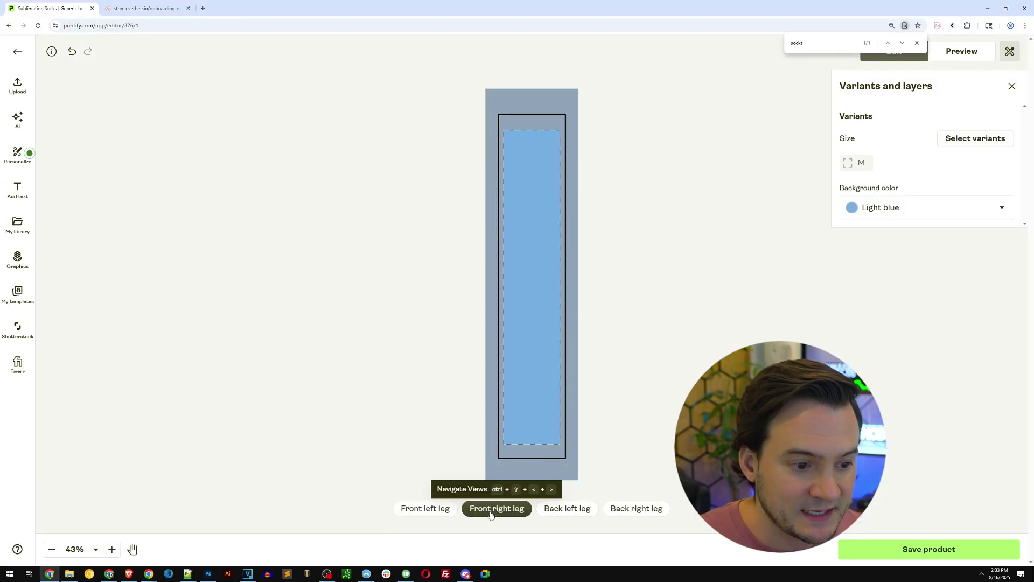
pyautogui.click(583, 513)
pyautogui.click(631, 515)
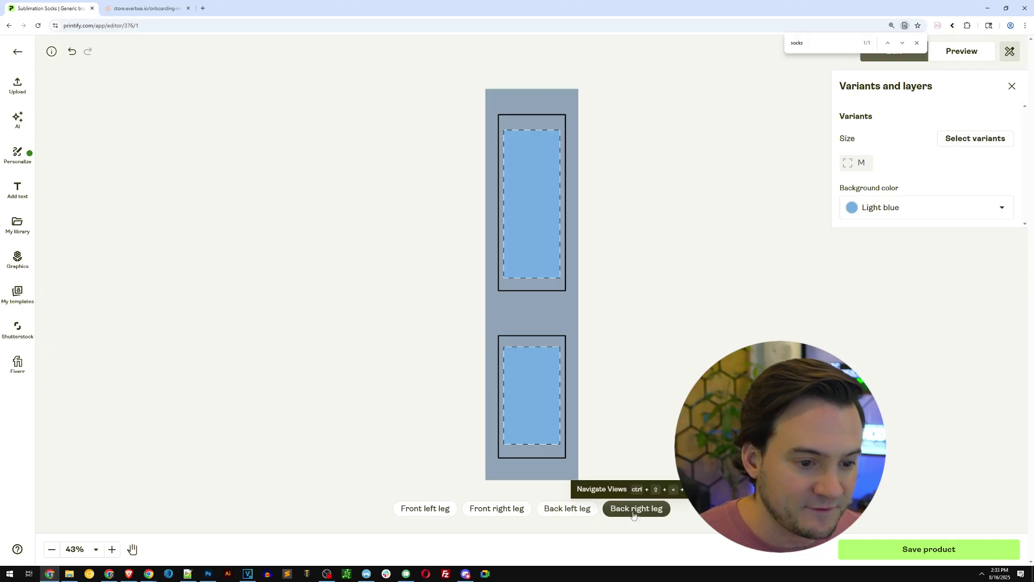
pyautogui.click(429, 510)
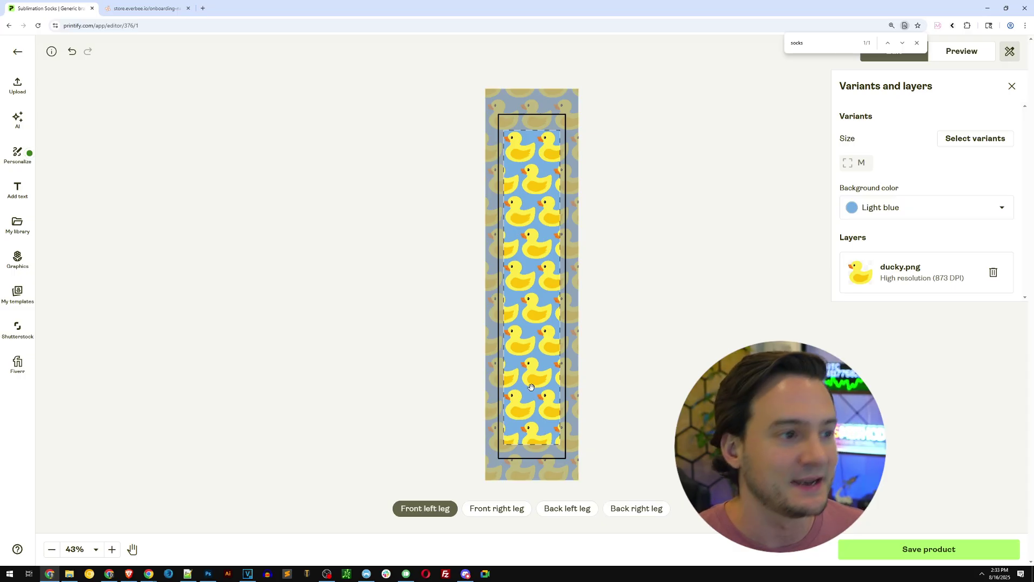
# Step: Apply the ducky.png layer to all areas and confirm each leg shows the pattern
pyautogui.click(512, 197)
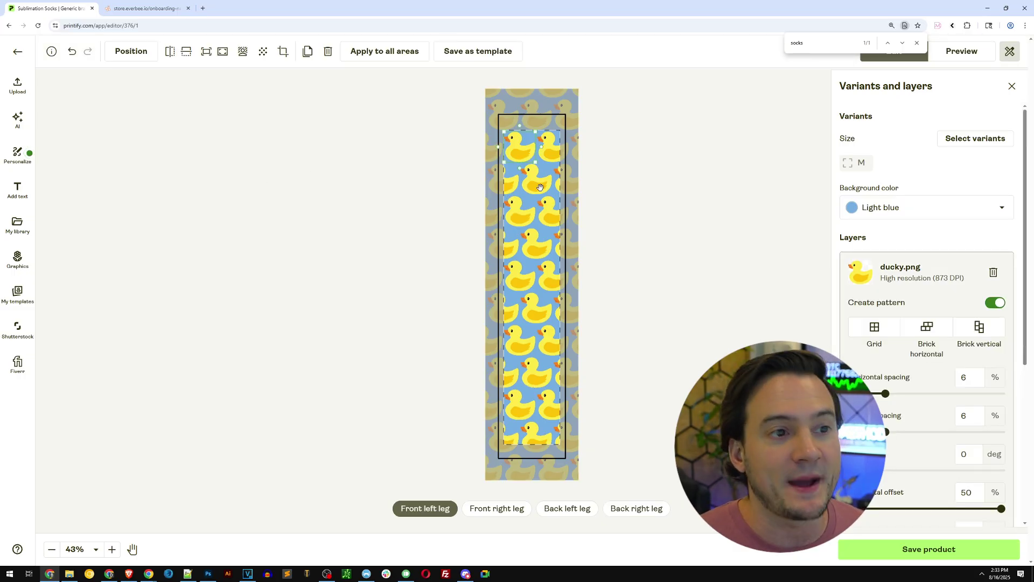
pyautogui.press('Print')
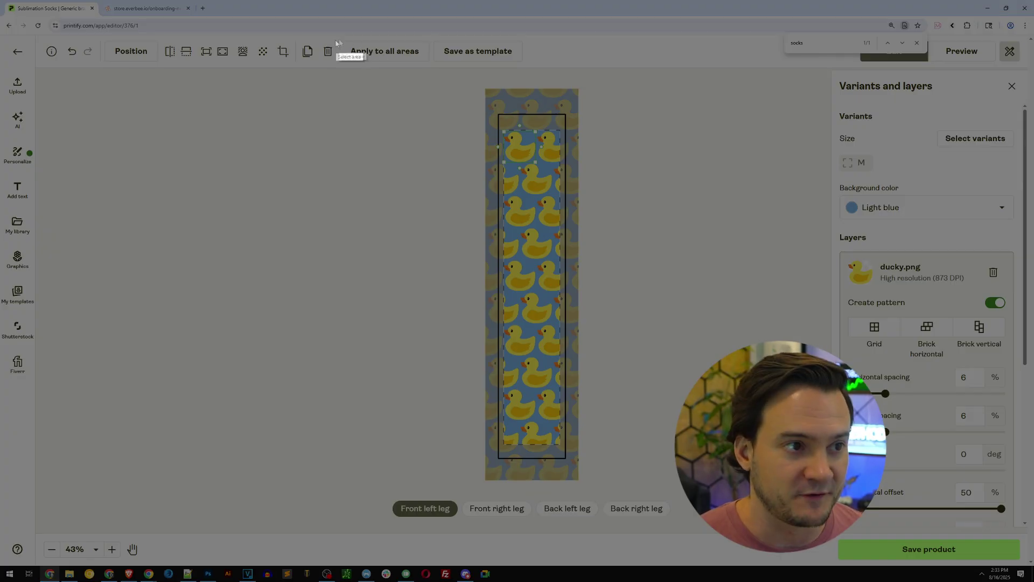
pyautogui.moveTo(333, 37); pyautogui.dragTo(422, 67)
pyautogui.hotkey('ctrl', 'c')
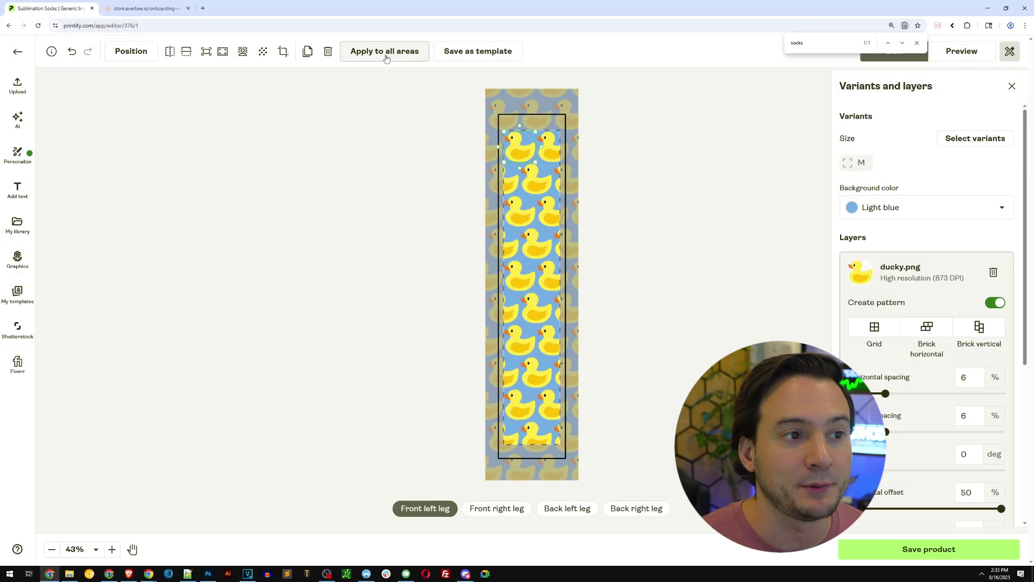
pyautogui.click(385, 54)
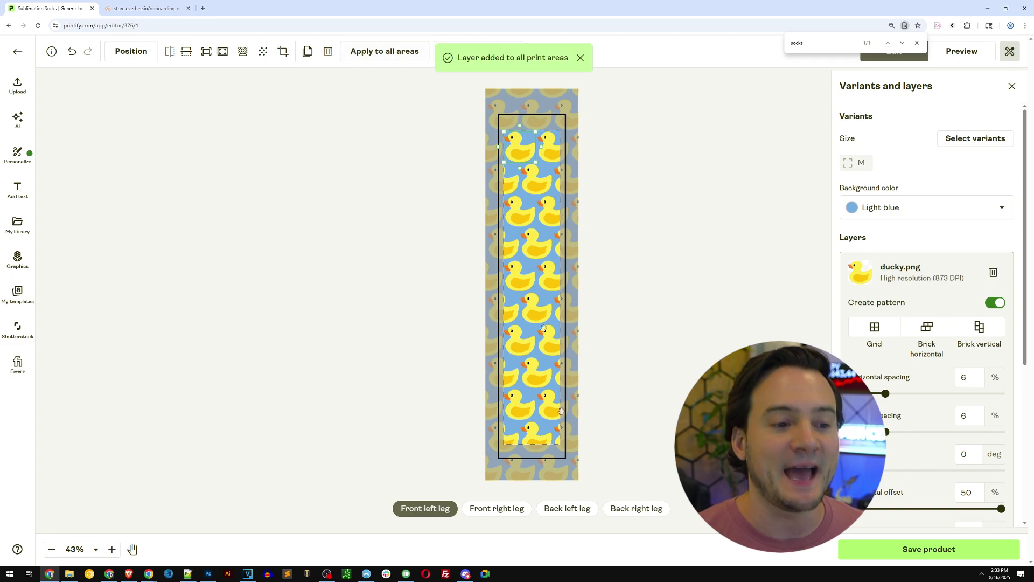
pyautogui.click(492, 518)
pyautogui.click(565, 510)
pyautogui.click(625, 510)
pyautogui.click(425, 509)
# Step: Preview the duck-patterned socks as a mockup, then return to the editor
pyautogui.click(969, 56)
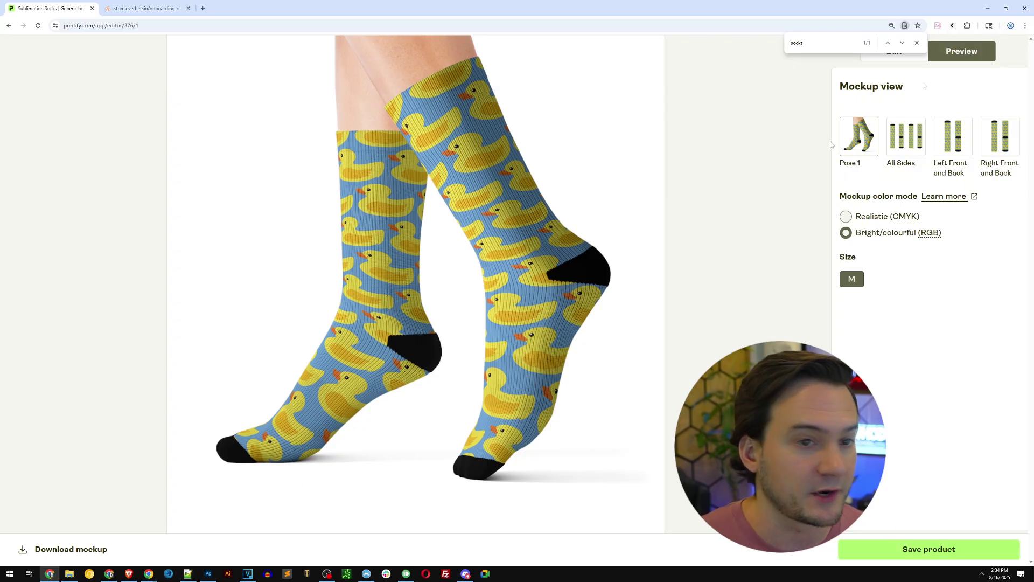
pyautogui.click(917, 43)
pyautogui.click(894, 51)
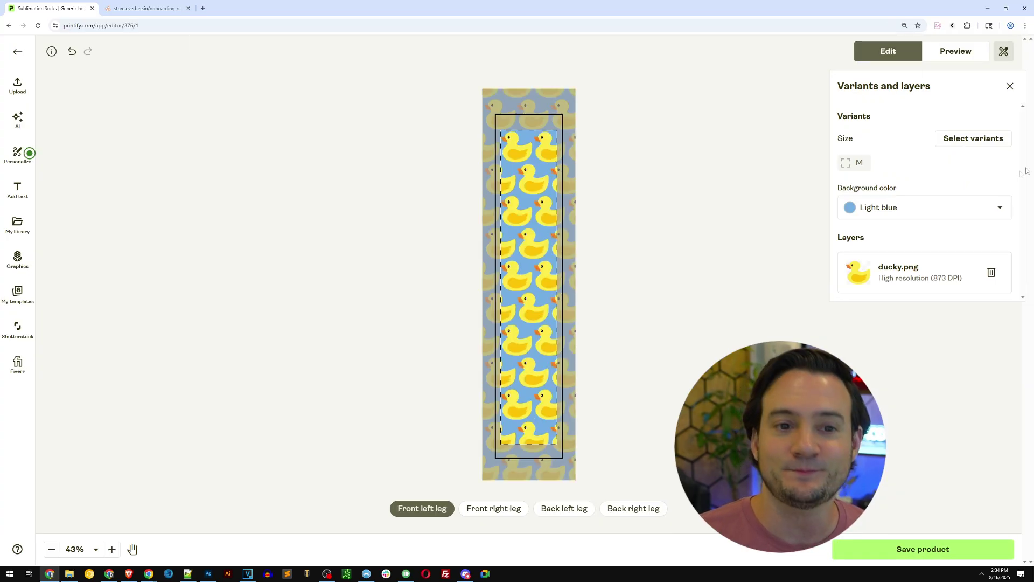
# Step: Add sizes S and L to the existing M variant
pyautogui.click(977, 139)
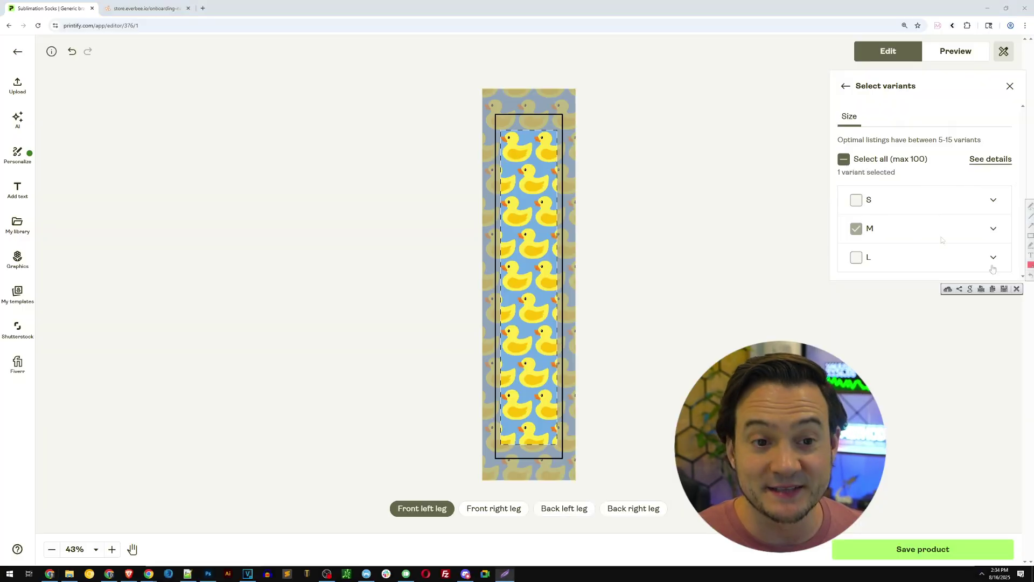
pyautogui.click(857, 200)
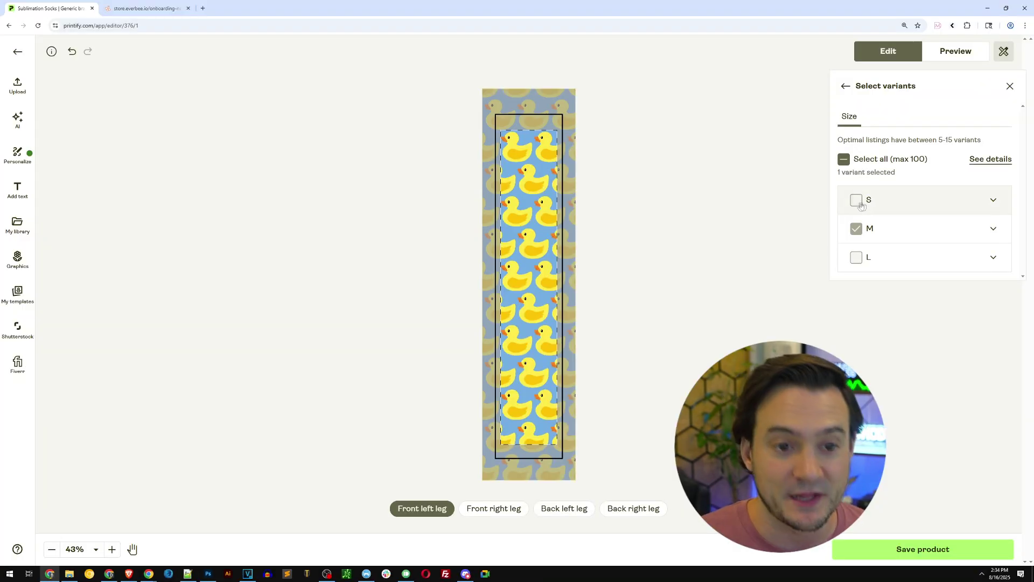
pyautogui.click(857, 258)
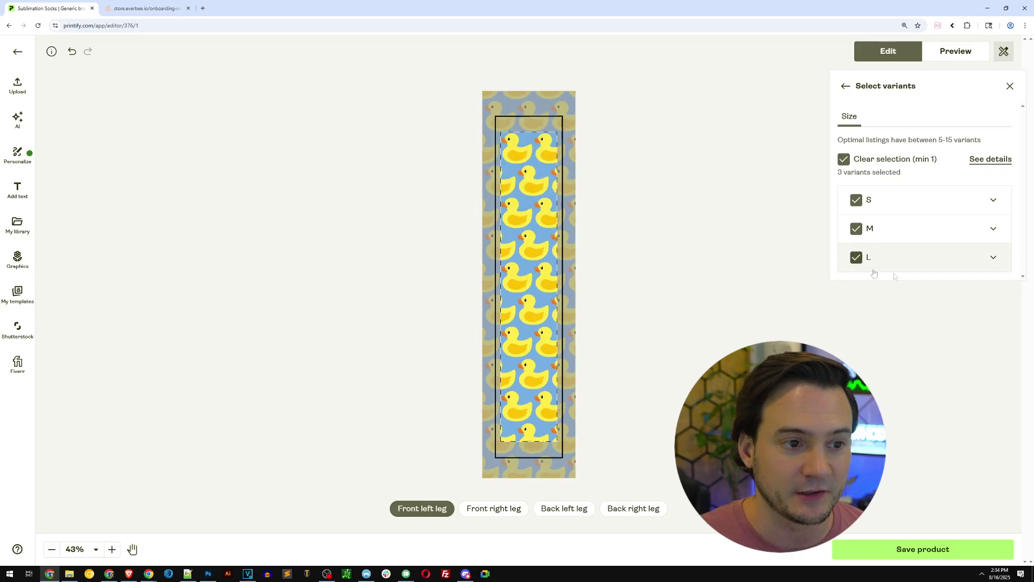
pyautogui.click(846, 86)
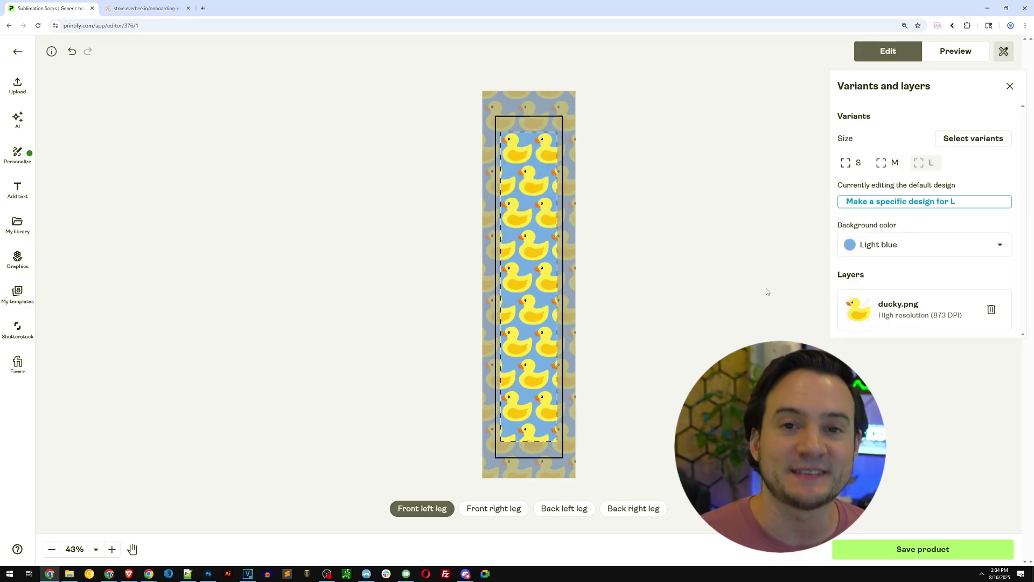
# Step: Check the duck layout on sizes S, M and L, then save the product
pyautogui.click(892, 163)
pyautogui.click(856, 163)
pyautogui.click(927, 163)
pyautogui.click(892, 163)
pyautogui.click(854, 163)
pyautogui.press('Print')
pyautogui.moveTo(438, 86); pyautogui.dragTo(659, 530)
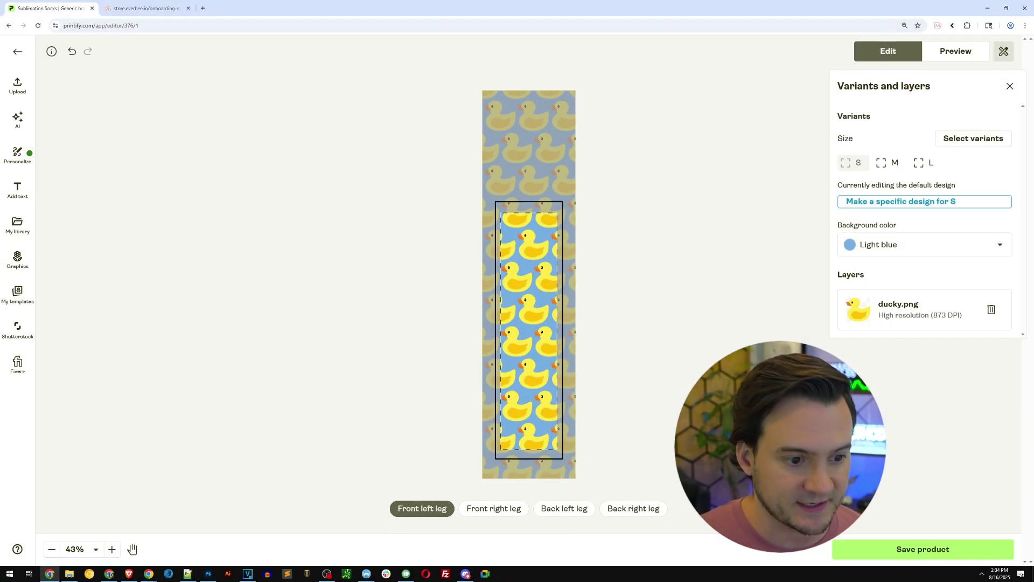
pyautogui.click(923, 547)
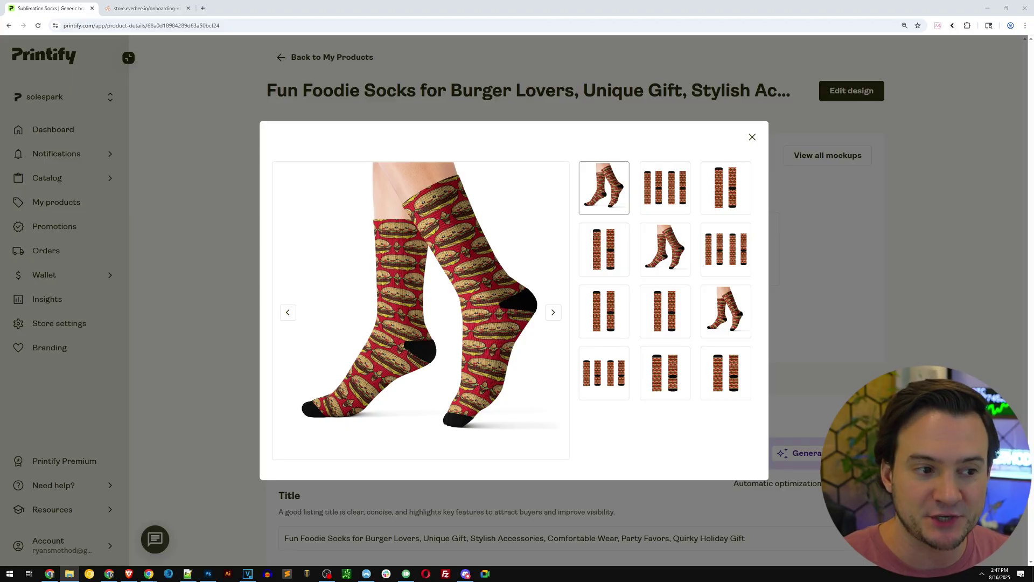
pyautogui.click(191, 226)
pyautogui.moveTo(531, 239)
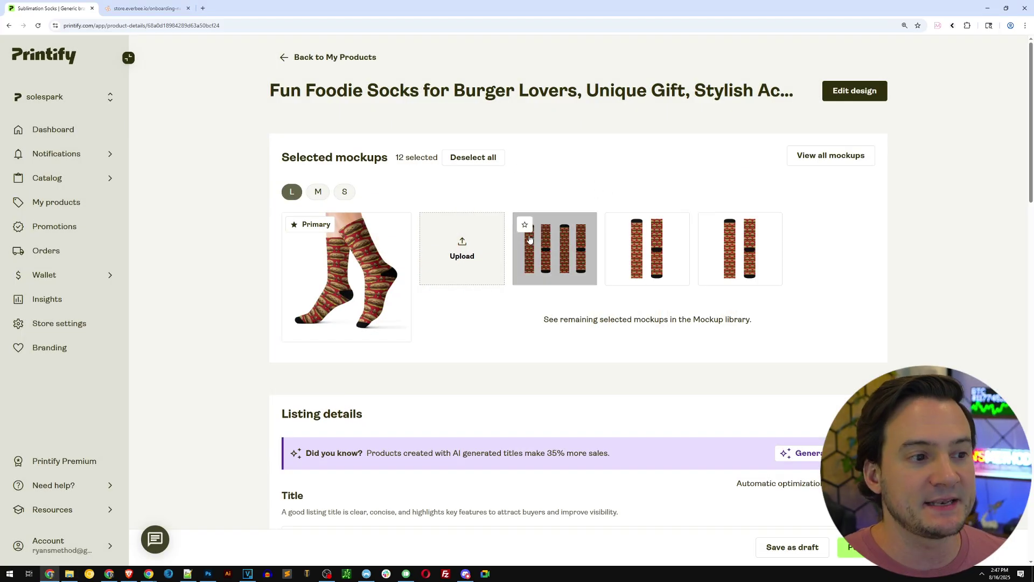
pyautogui.click(344, 258)
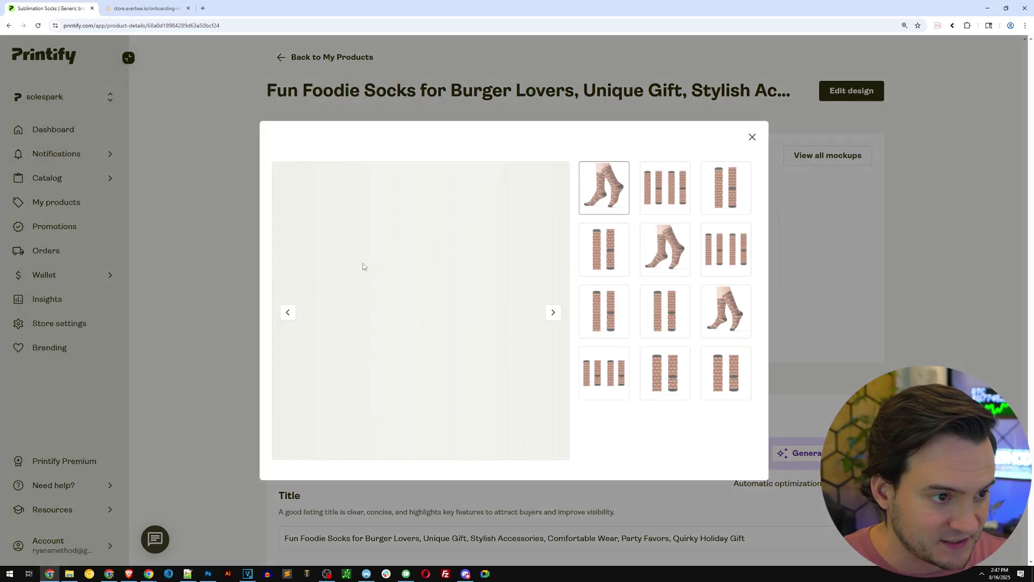
pyautogui.click(753, 138)
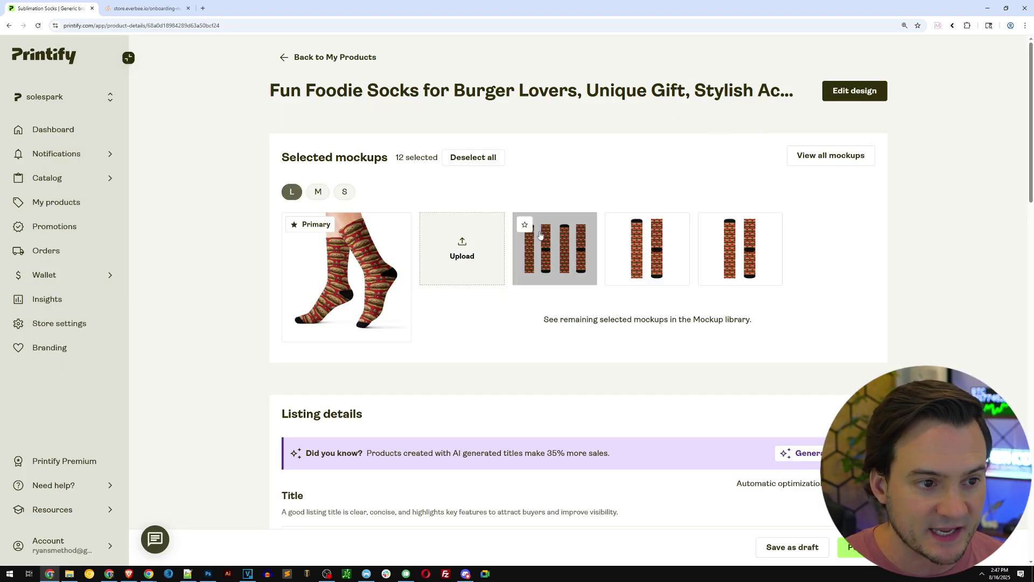
pyautogui.scroll(-5, 531, 227)
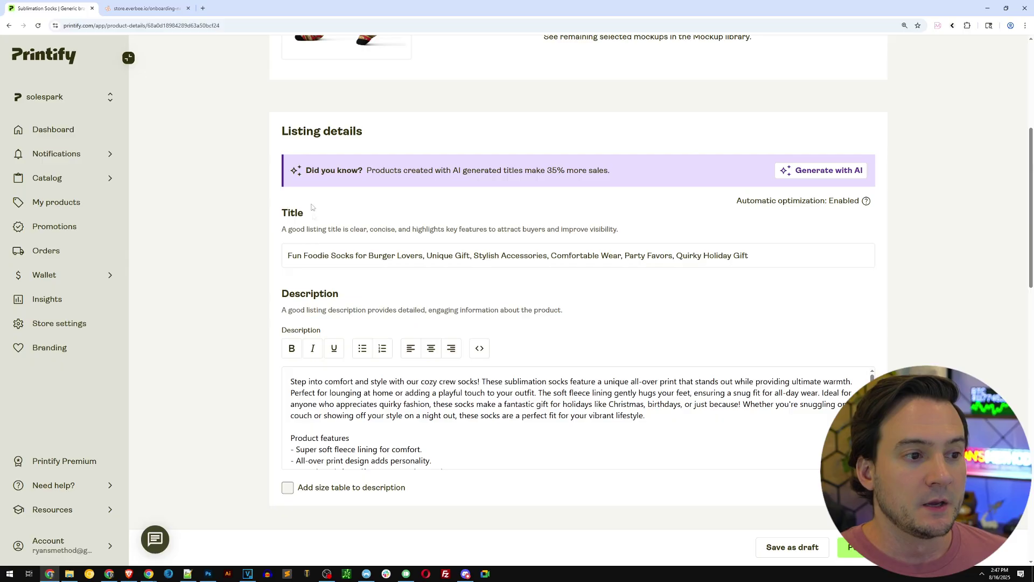
pyautogui.moveTo(289, 253); pyautogui.dragTo(762, 264)
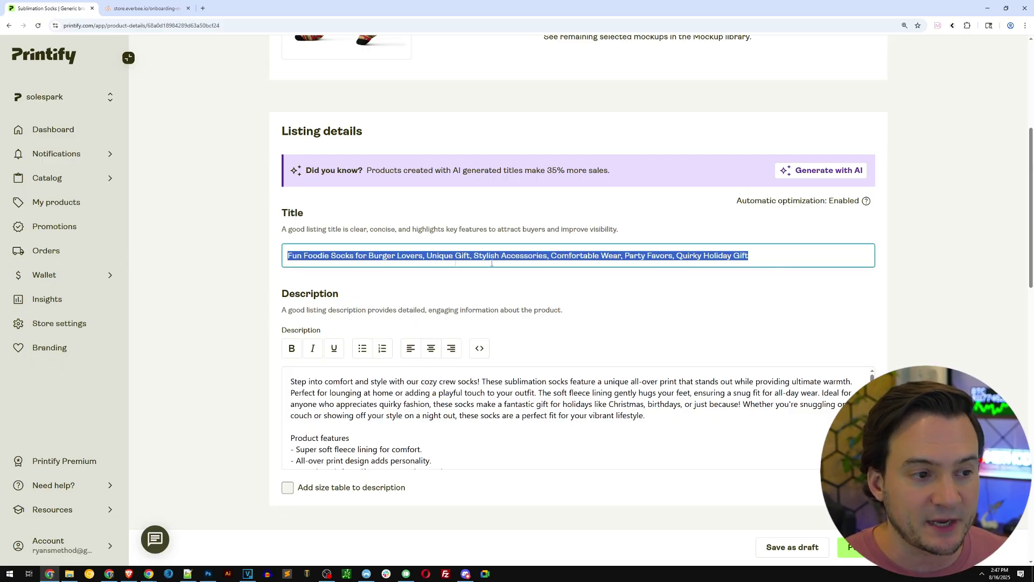
pyautogui.click(414, 264)
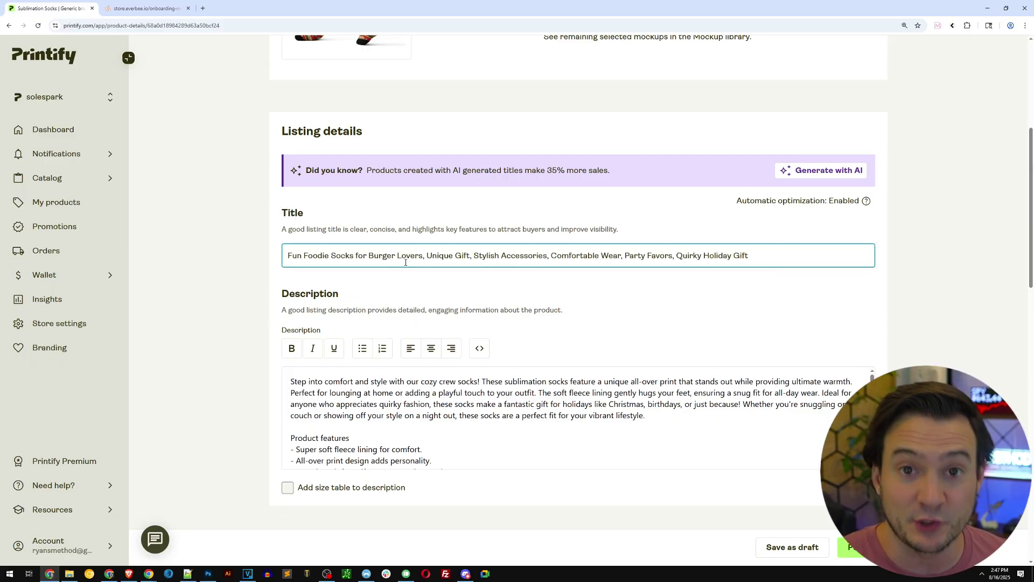
pyautogui.scroll(-1, 406, 263)
pyautogui.moveTo(291, 300); pyautogui.dragTo(431, 323)
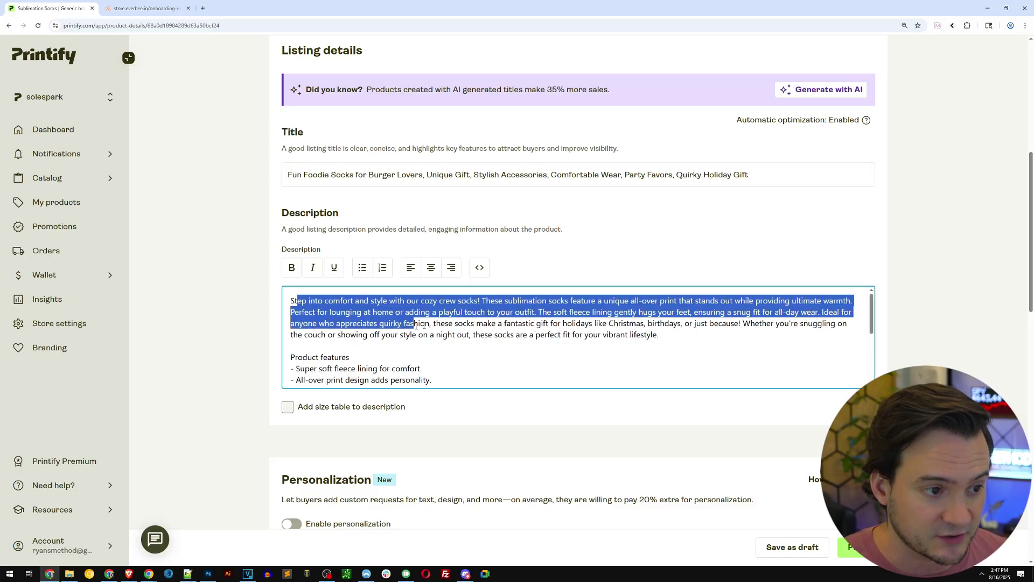
pyautogui.scroll(-6, 225, 261)
pyautogui.scroll(-2, 360, 332)
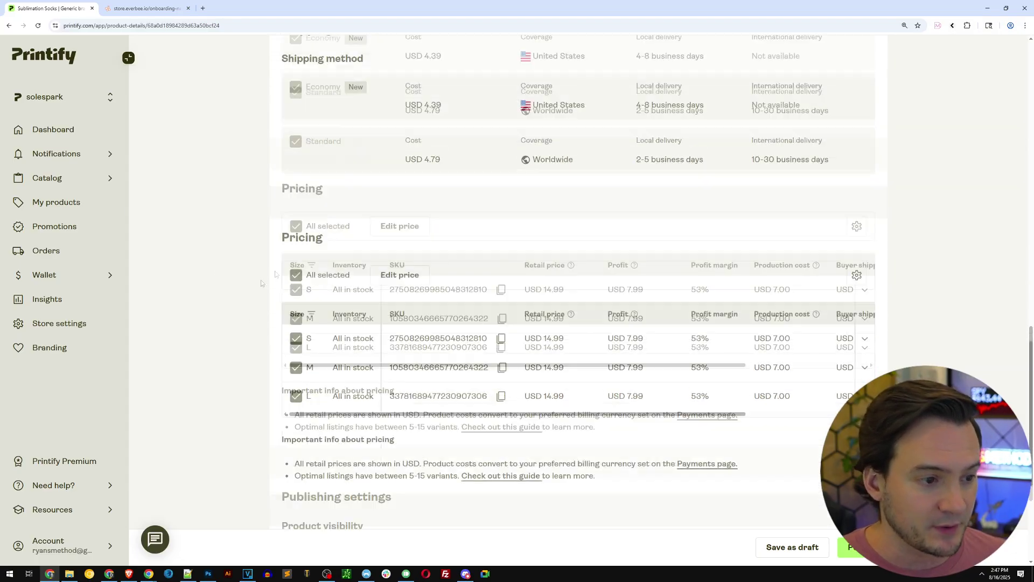
# Step: Set the retail price for all sizes to 14.99
pyautogui.click(395, 208)
pyautogui.write('14.99')
pyautogui.click(630, 374)
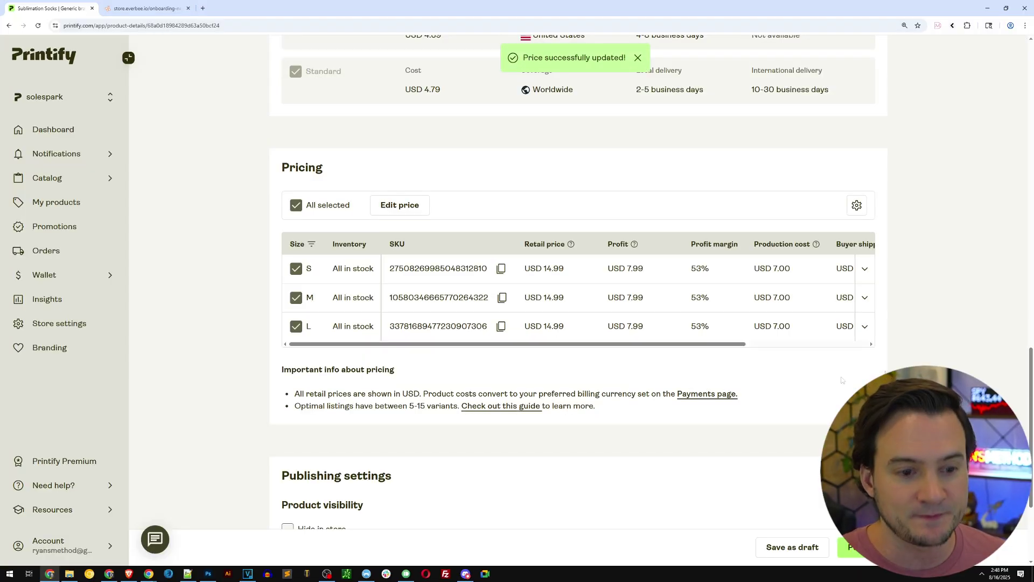
pyautogui.scroll(-2, 799, 386)
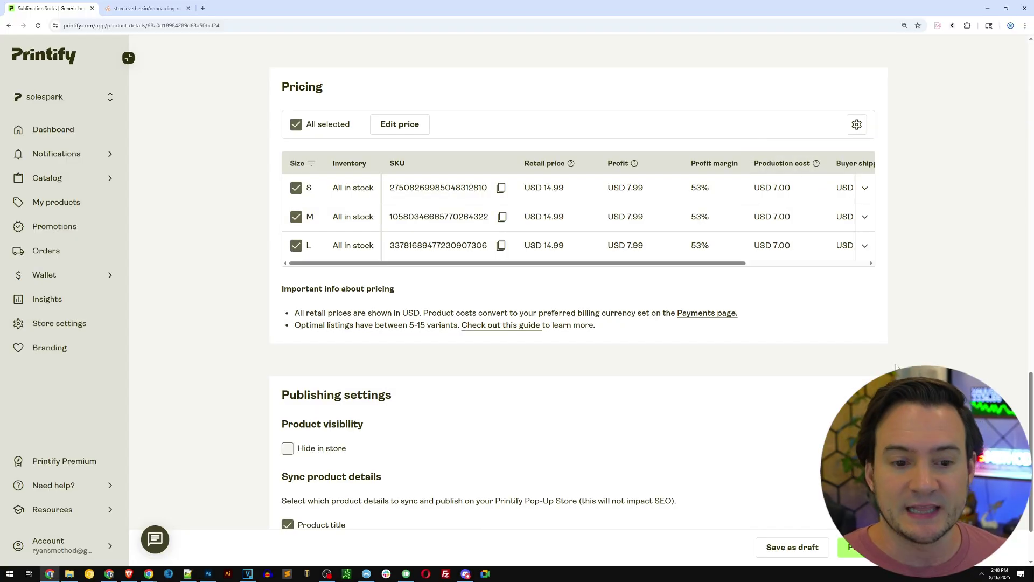
# Step: Publish the listing changes, ticking Don't remind me again before confirming
pyautogui.click(855, 547)
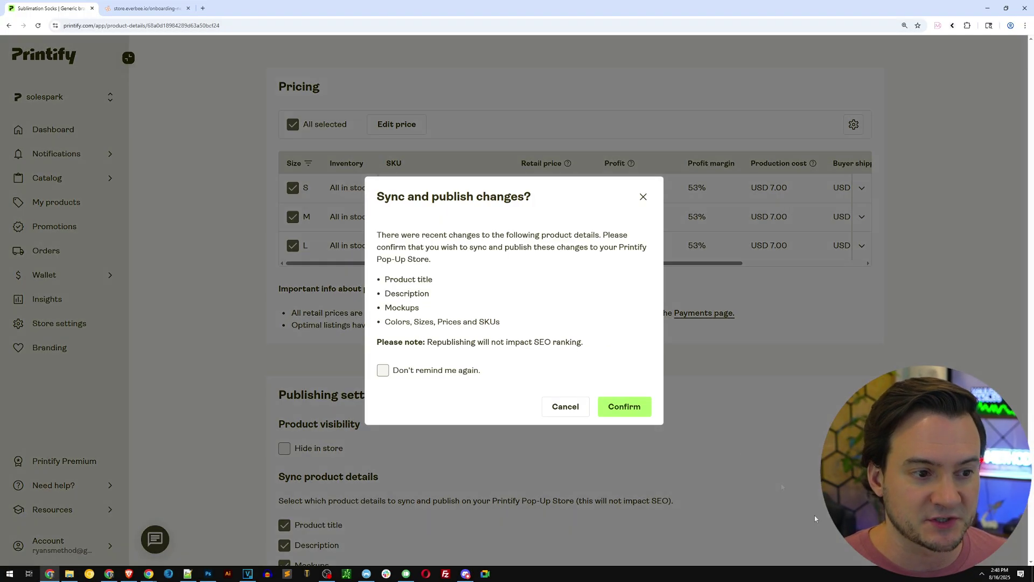
pyautogui.click(426, 371)
pyautogui.click(623, 405)
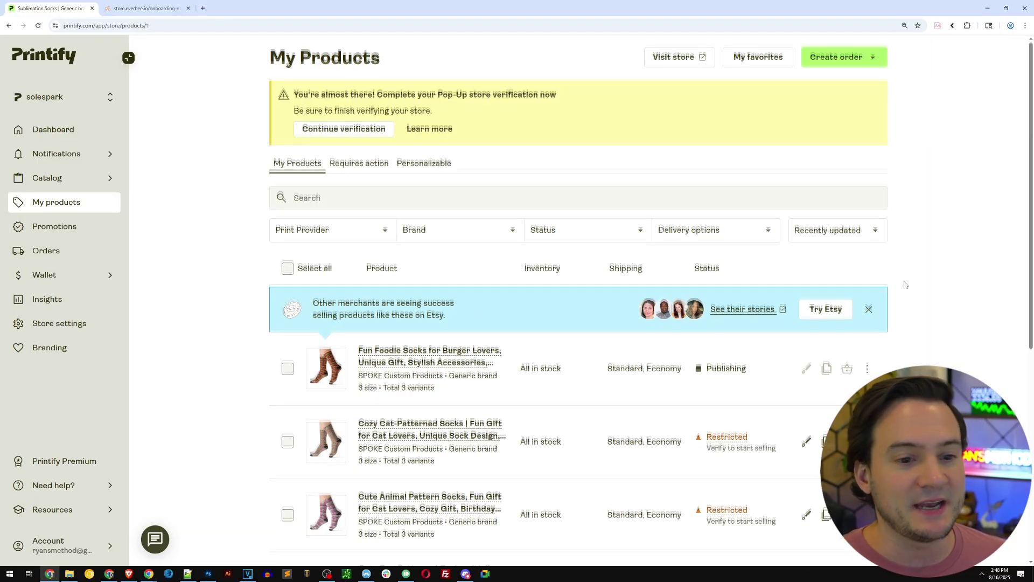
# Step: Scroll through the My Products sock list, then return to the store.everbee.io builder
pyautogui.scroll(-2, 927, 280)
pyautogui.scroll(-4, 929, 280)
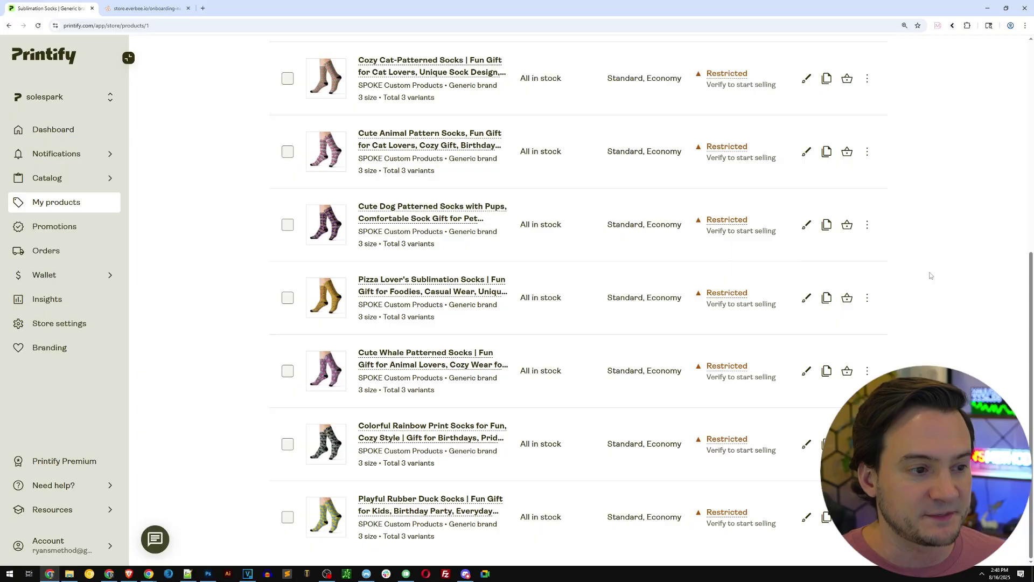
pyautogui.scroll(7, 929, 276)
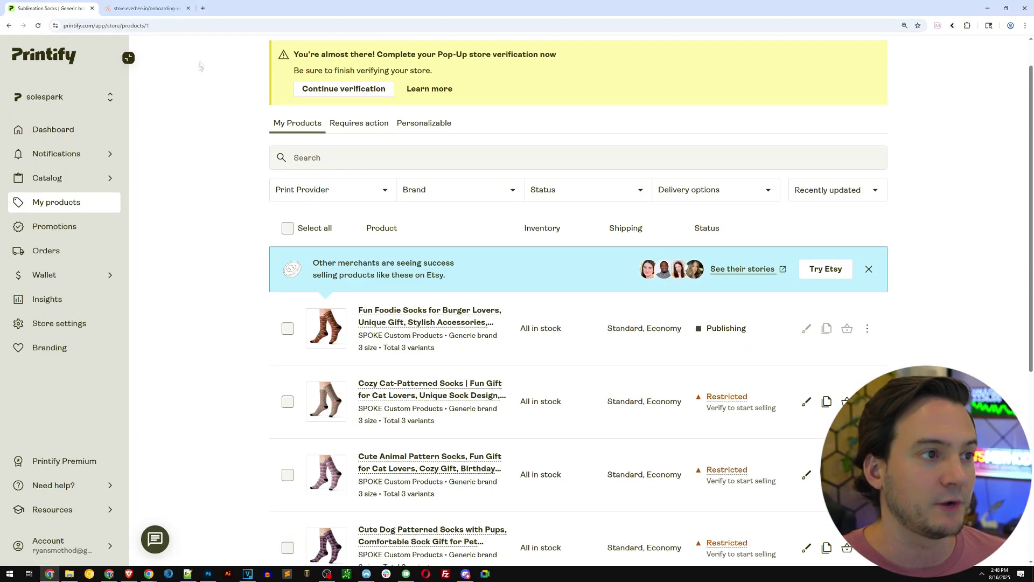
pyautogui.click(139, 9)
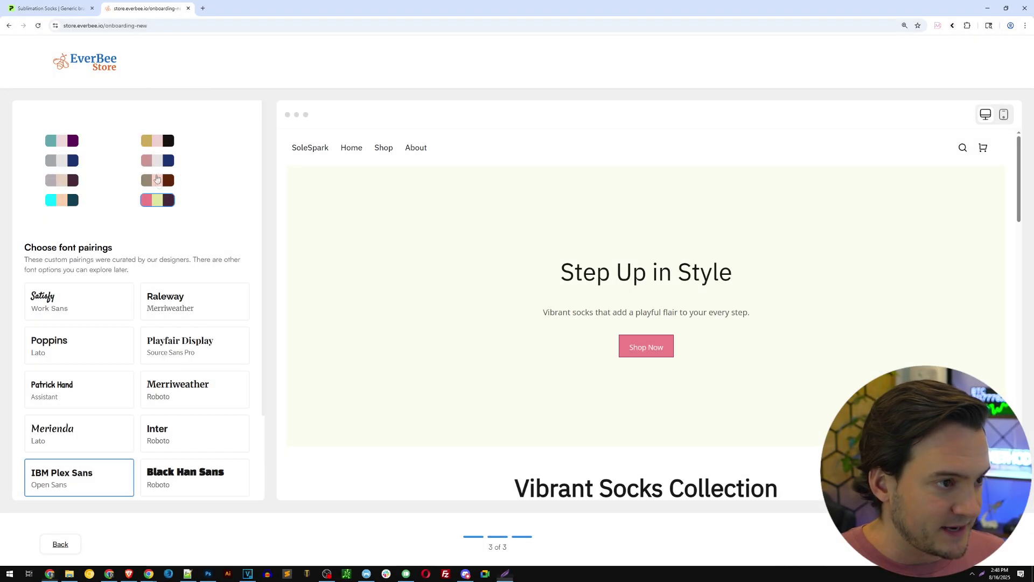
# Step: Preview the colour palettes and choose the pink, lime and plum palette
pyautogui.click(159, 161)
pyautogui.click(159, 142)
pyautogui.click(60, 141)
pyautogui.click(62, 161)
pyautogui.click(62, 182)
pyautogui.click(64, 201)
pyautogui.click(152, 202)
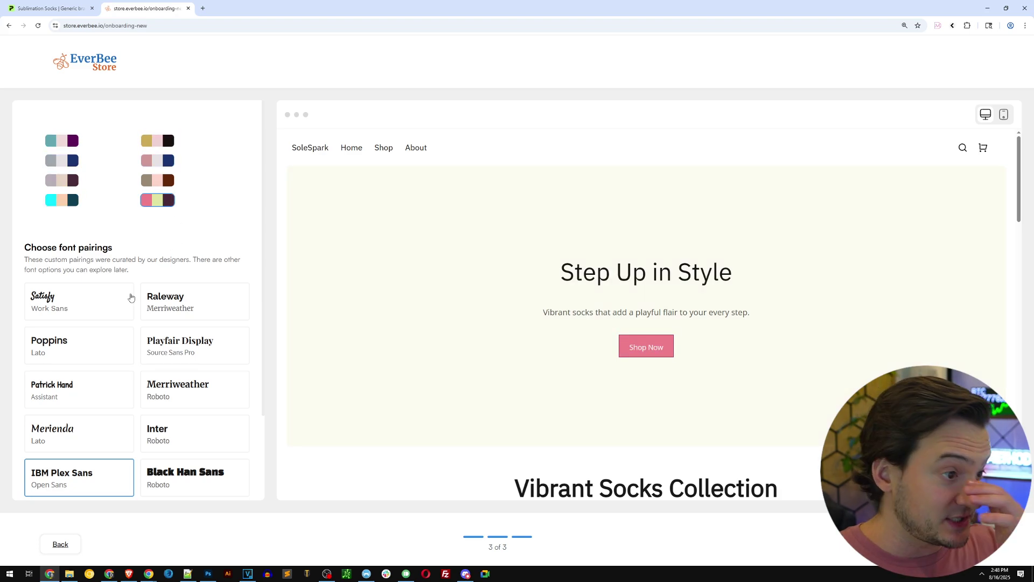
# Step: Compare the font pairings and pick Satisfy with Work Sans
pyautogui.click(85, 296)
pyautogui.click(168, 303)
pyautogui.click(104, 349)
pyautogui.click(113, 381)
pyautogui.click(155, 389)
pyautogui.click(171, 427)
pyautogui.click(109, 456)
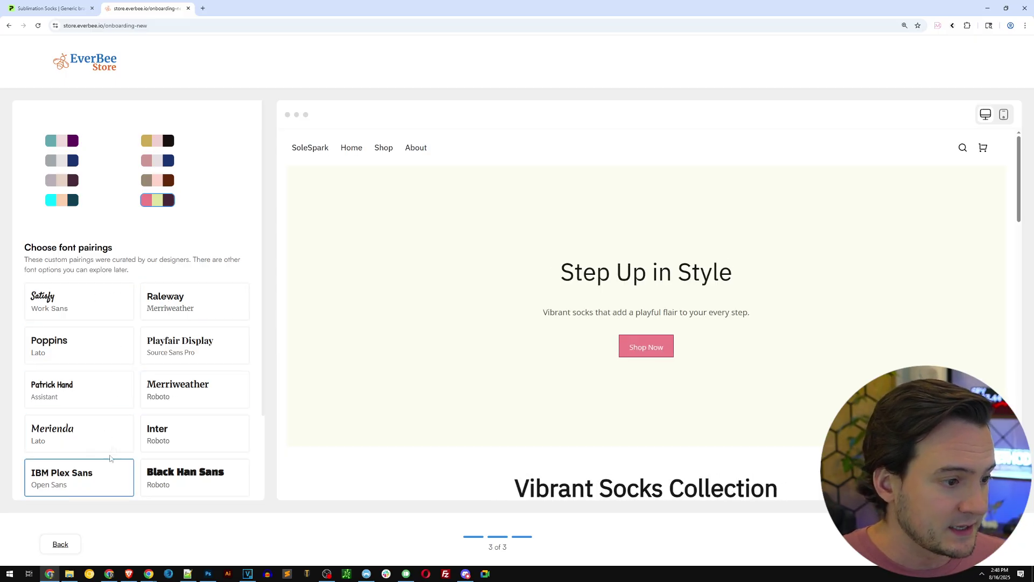
pyautogui.click(57, 309)
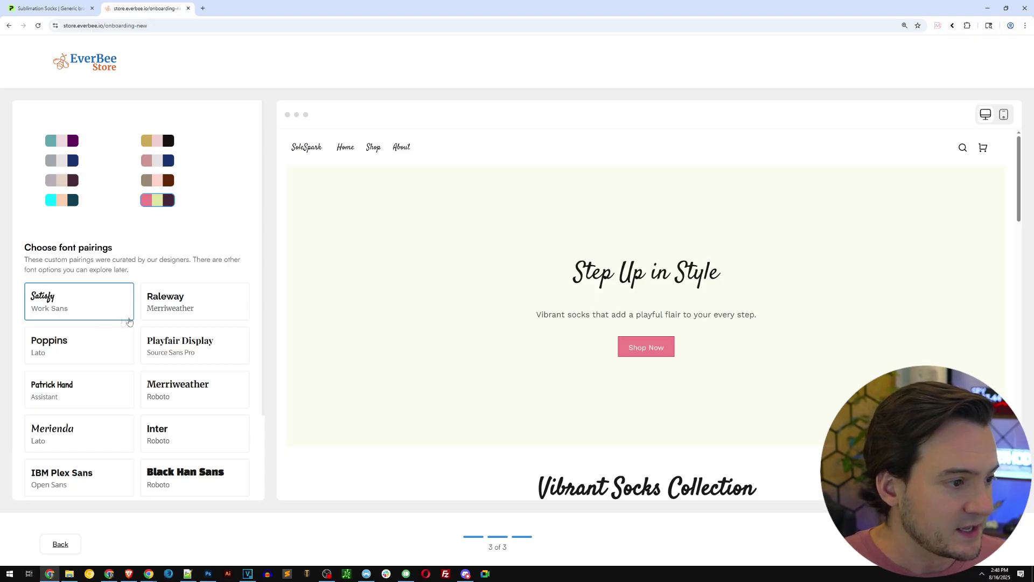
pyautogui.scroll(-2, 96, 313)
pyautogui.scroll(-3, 96, 313)
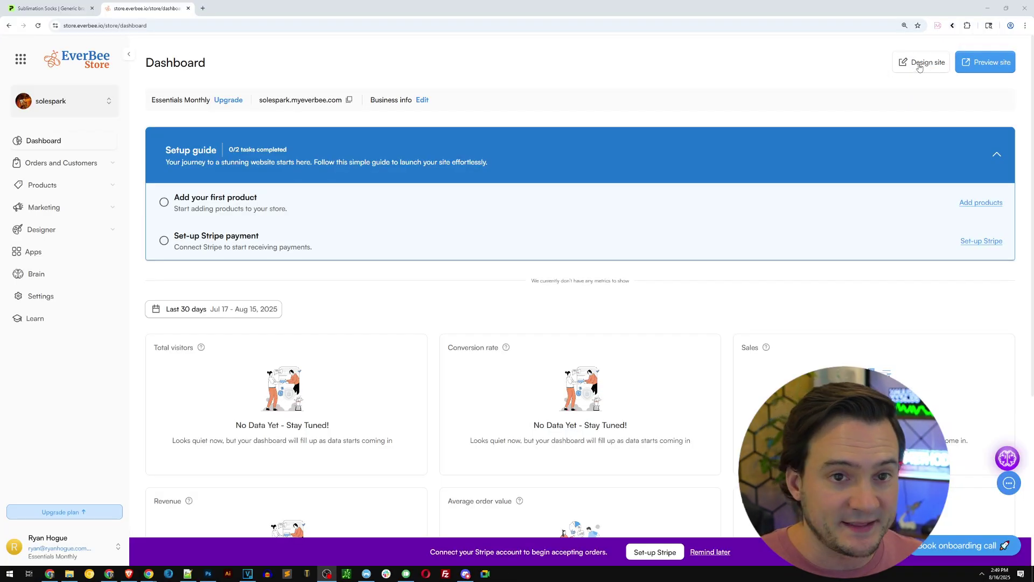
# Step: Open the live SoleSpark storefront in a new tab and copy its web address
pyautogui.click(920, 64)
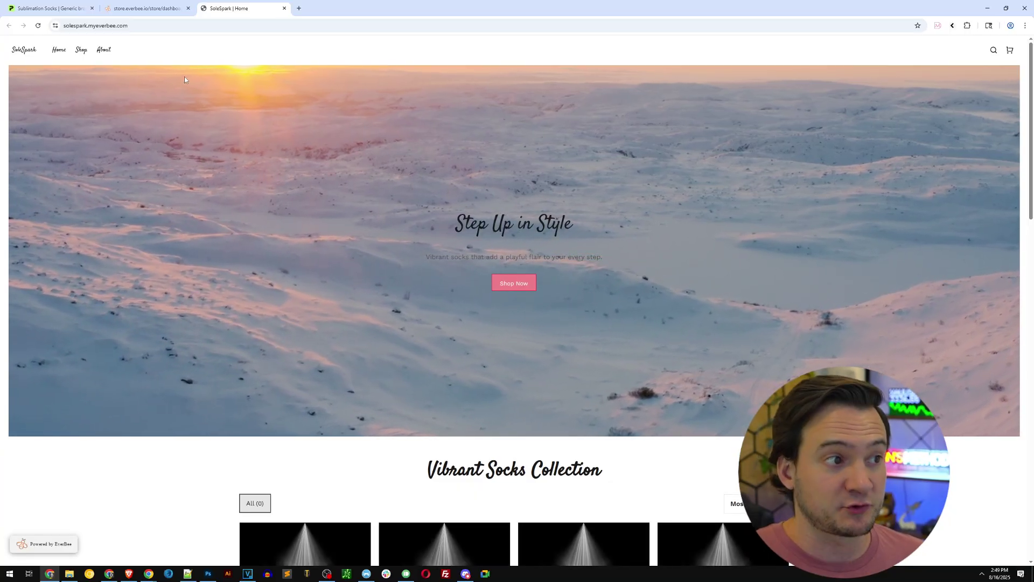
pyautogui.click(119, 26)
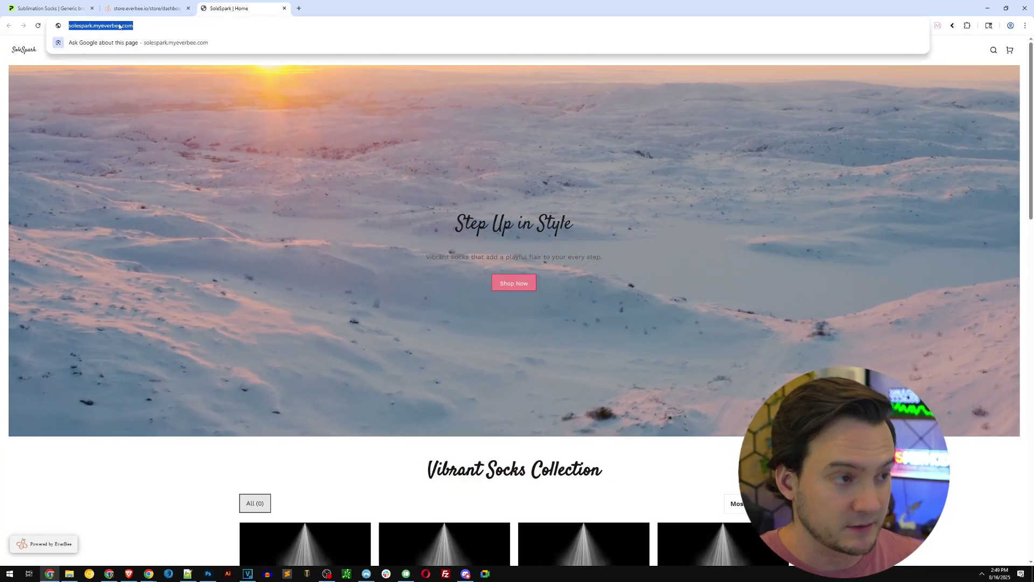
pyautogui.hotkey('ctrl', 'c')
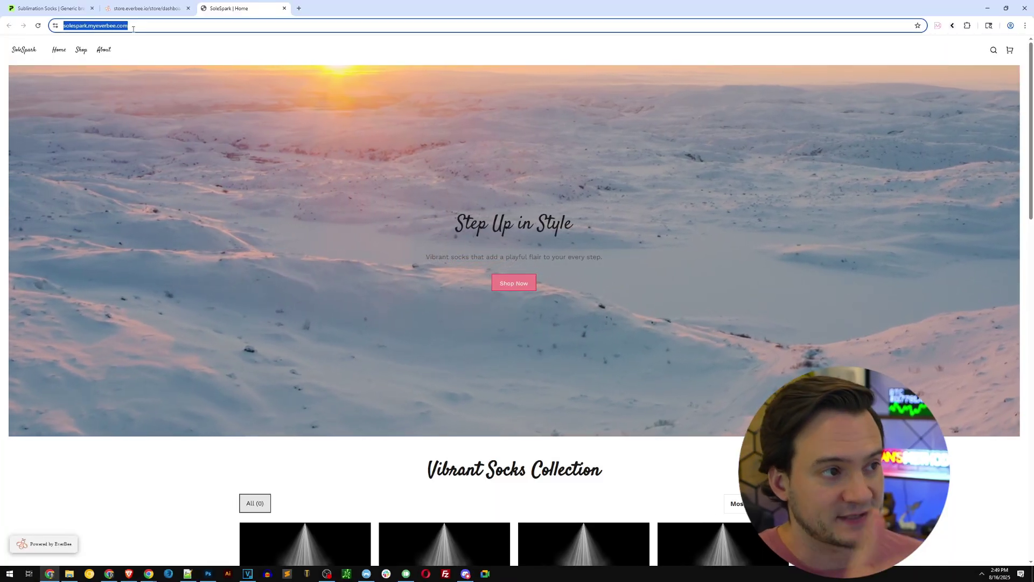
pyautogui.click(159, 9)
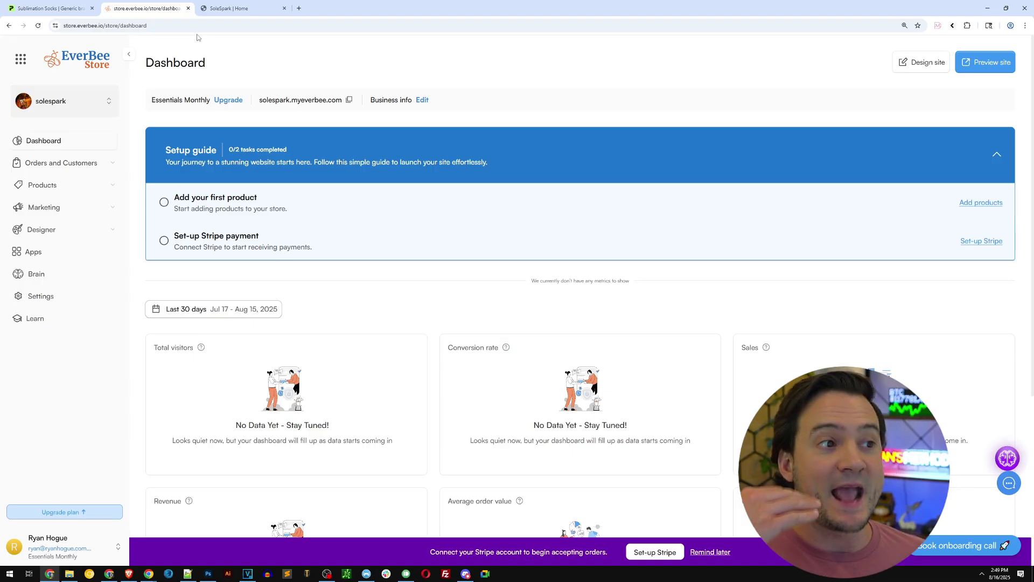
pyautogui.click(220, 9)
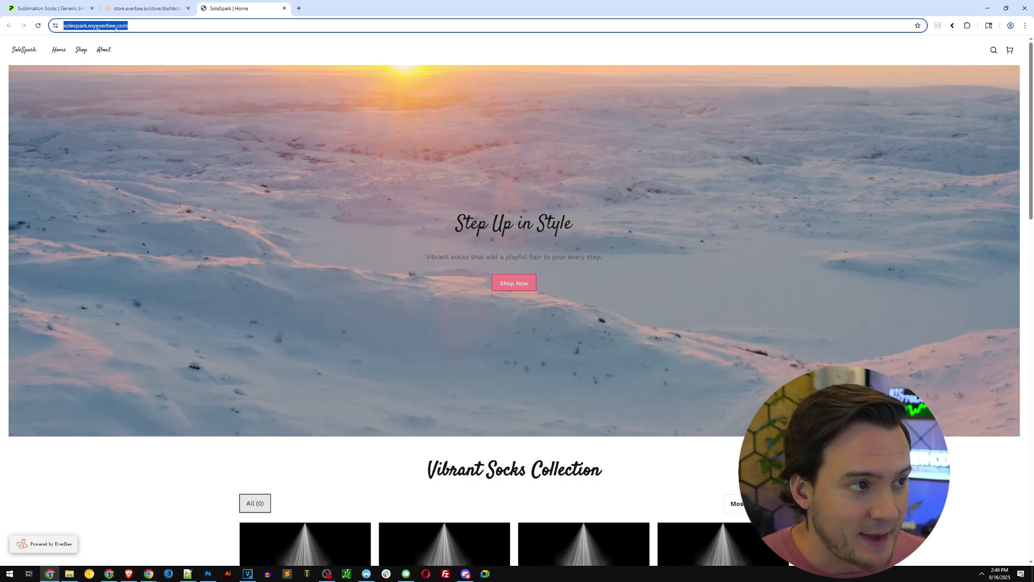
pyautogui.click(143, 10)
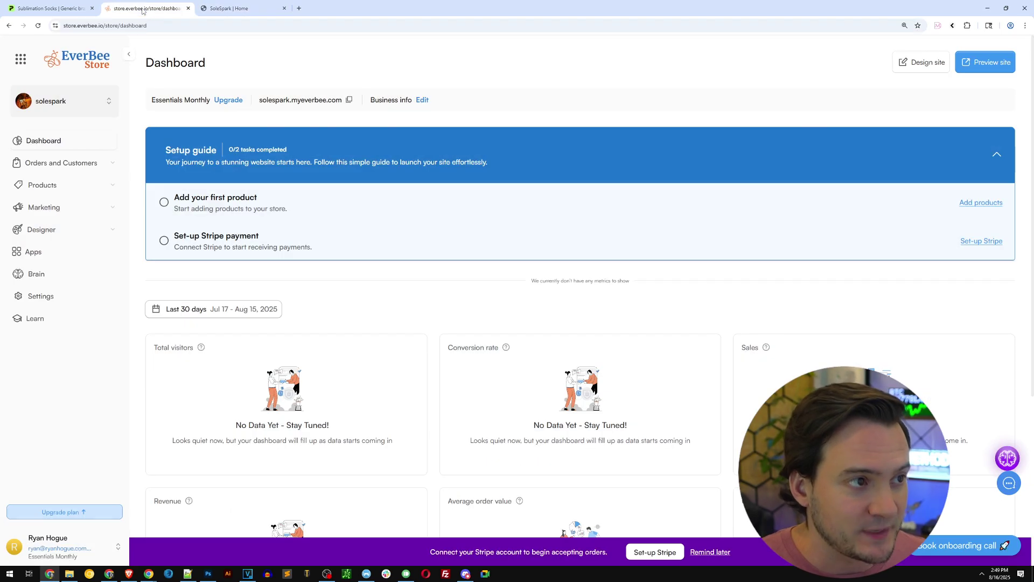
# Step: Install Printify from the App Market, approve its permissions, and start connecting it
pyautogui.click(34, 254)
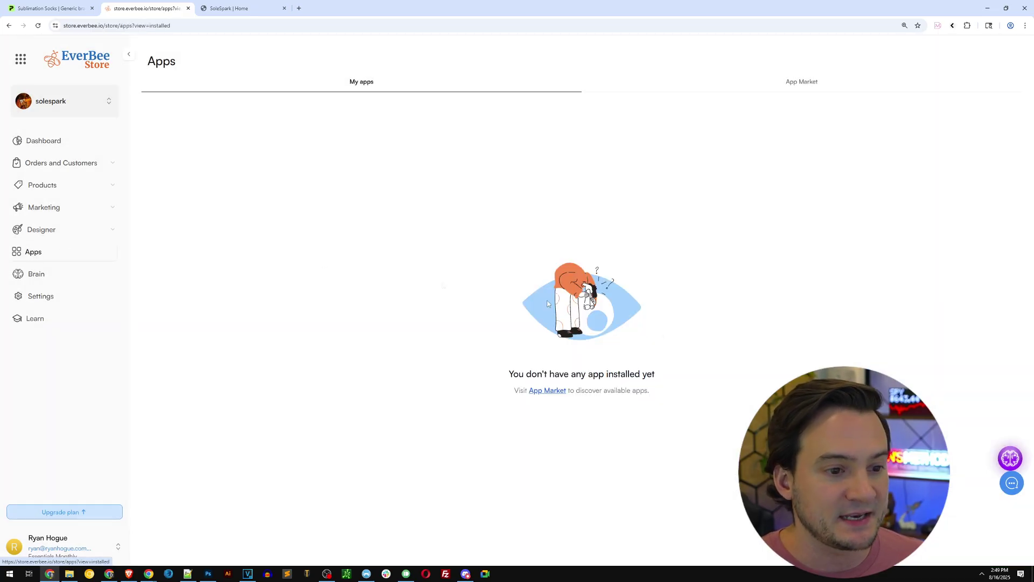
pyautogui.click(547, 392)
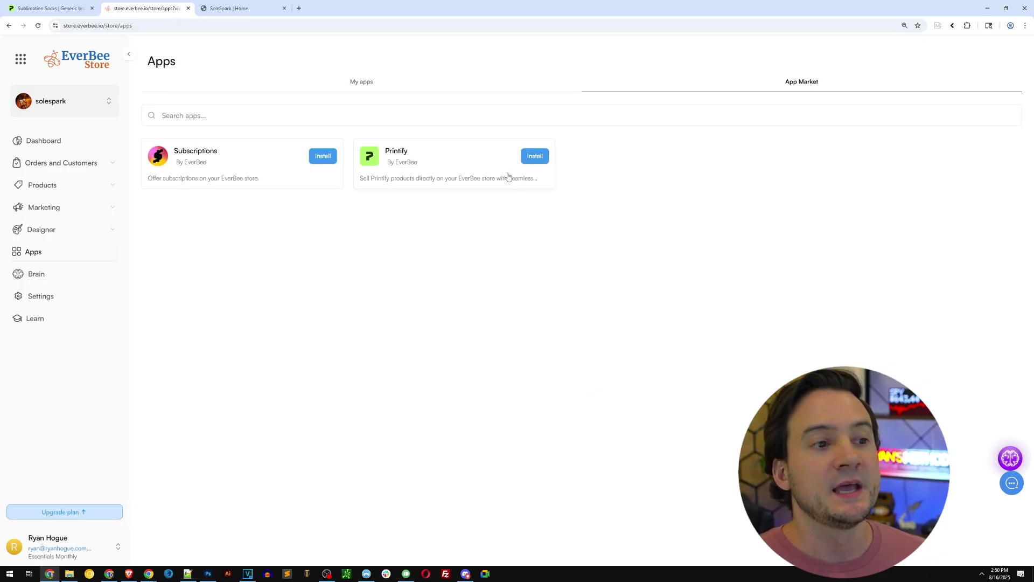
pyautogui.click(528, 157)
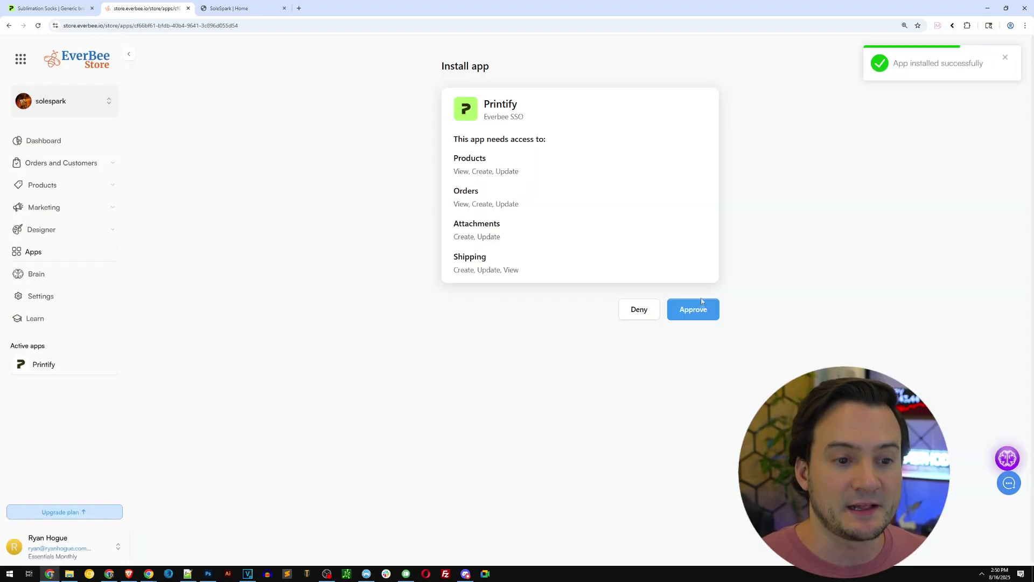
pyautogui.click(701, 306)
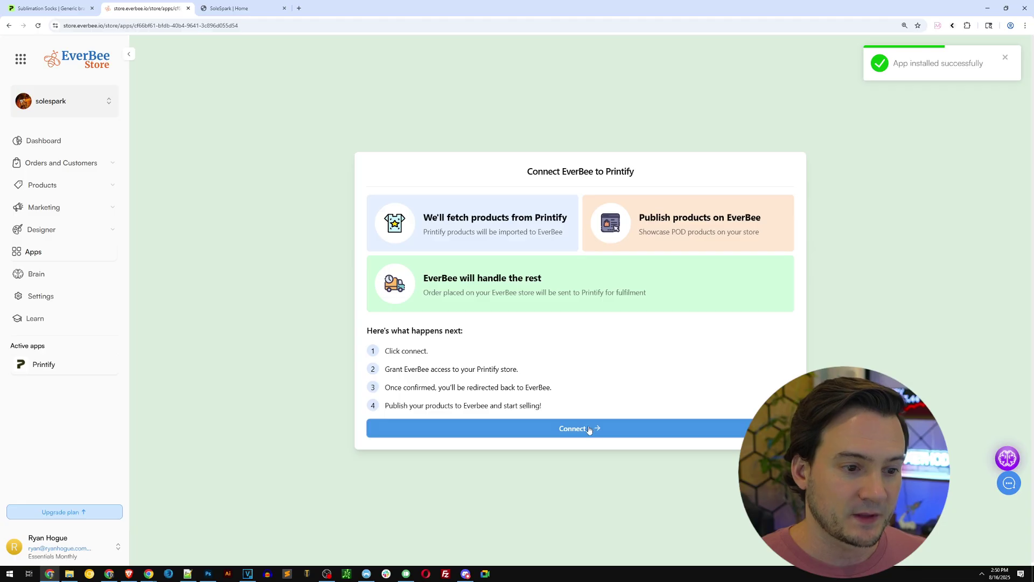
pyautogui.click(590, 429)
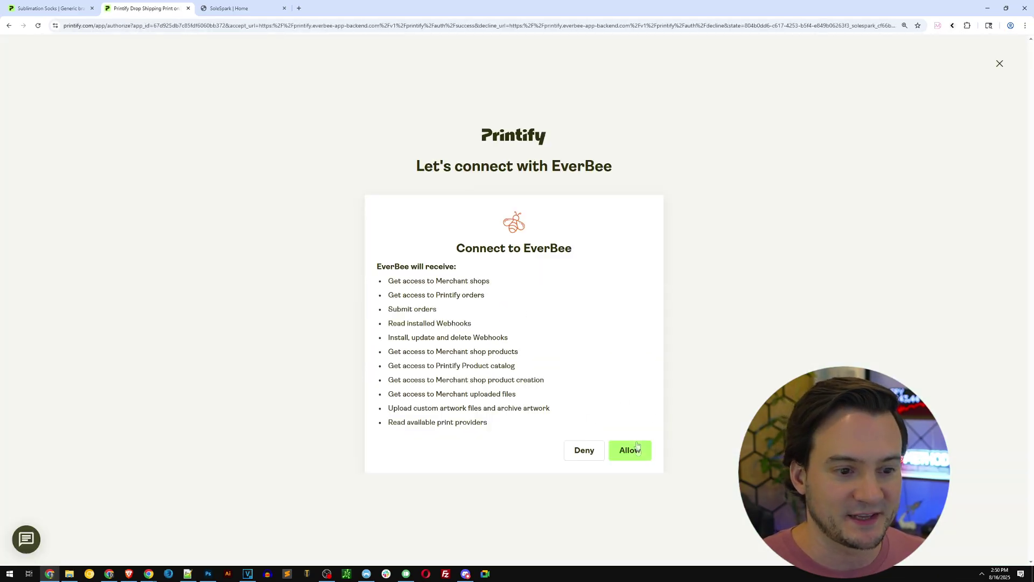
# Step: Allow EverBee access to Printify and filter the products to the solespark store
pyautogui.click(629, 450)
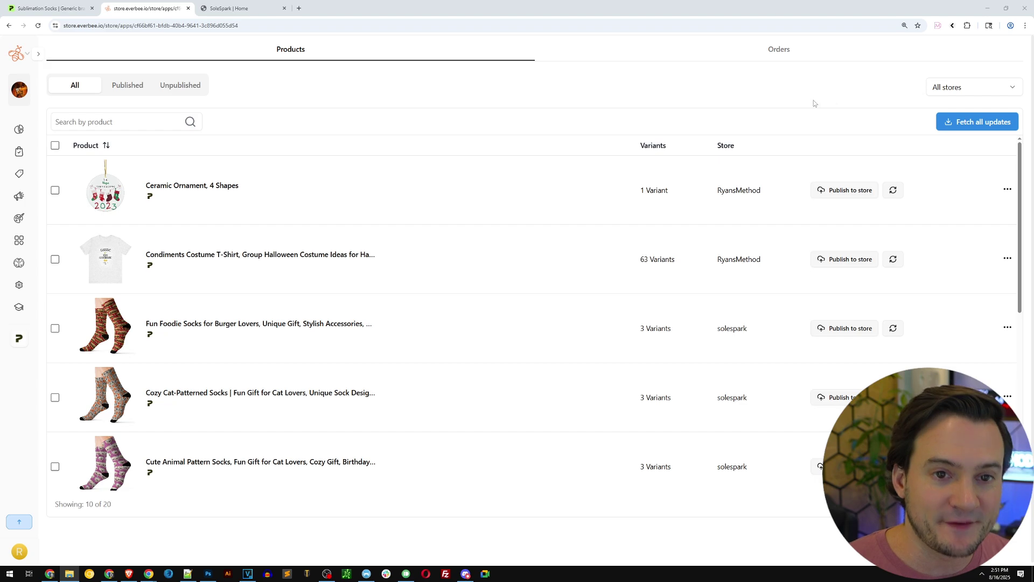
pyautogui.click(966, 90)
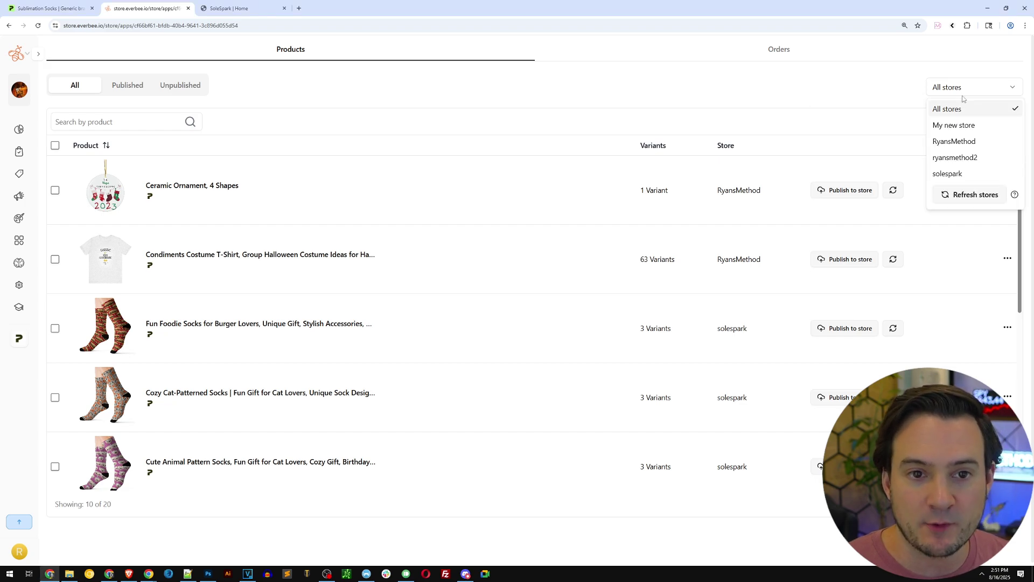
pyautogui.click(952, 174)
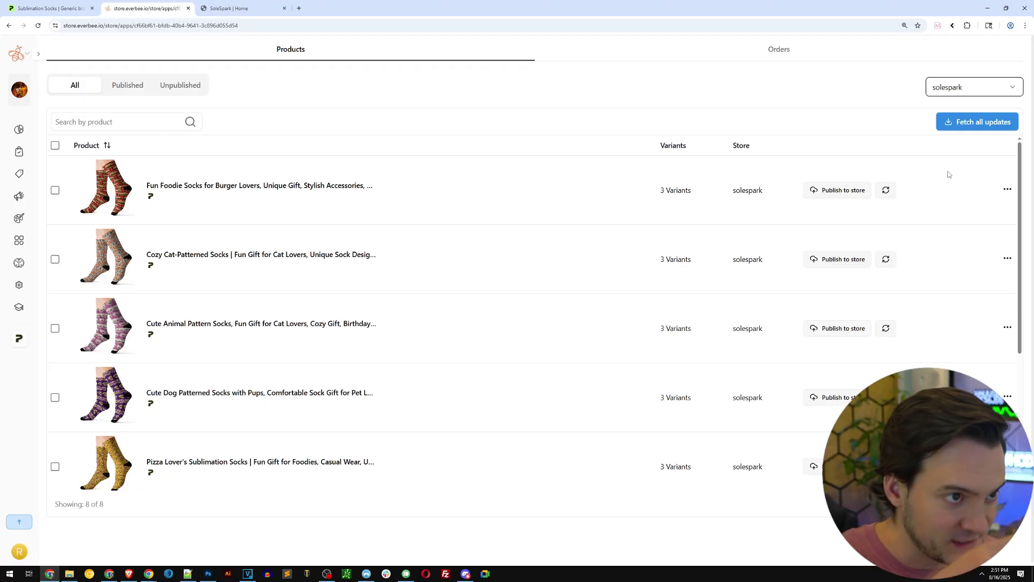
# Step: Select all eight solespark sock products and publish them to the store
pyautogui.click(55, 146)
pyautogui.click(994, 123)
pyautogui.click(625, 344)
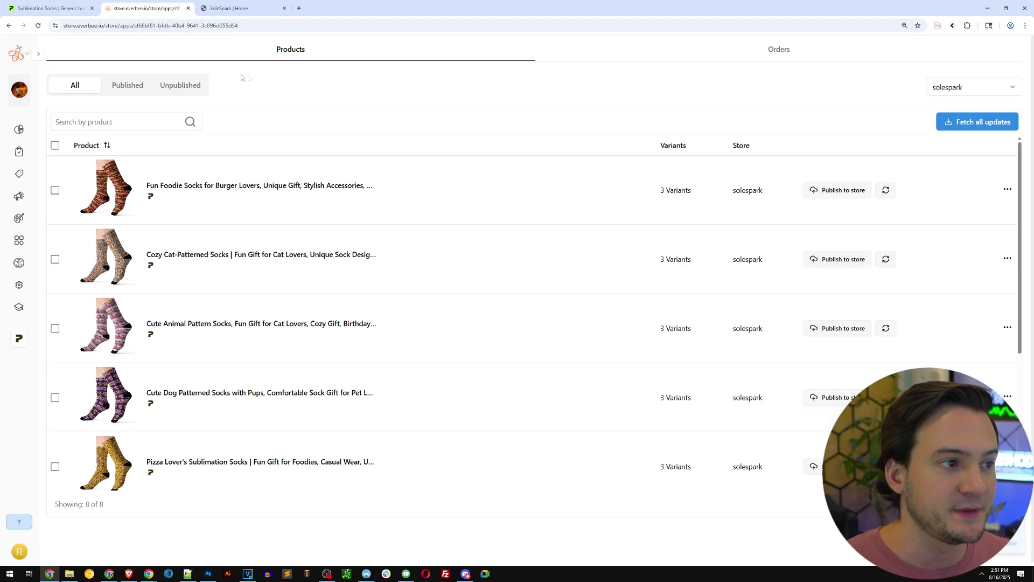
# Step: Go to Products > Products and dismiss the 'Ready to promote your products?' popup
pyautogui.click(38, 54)
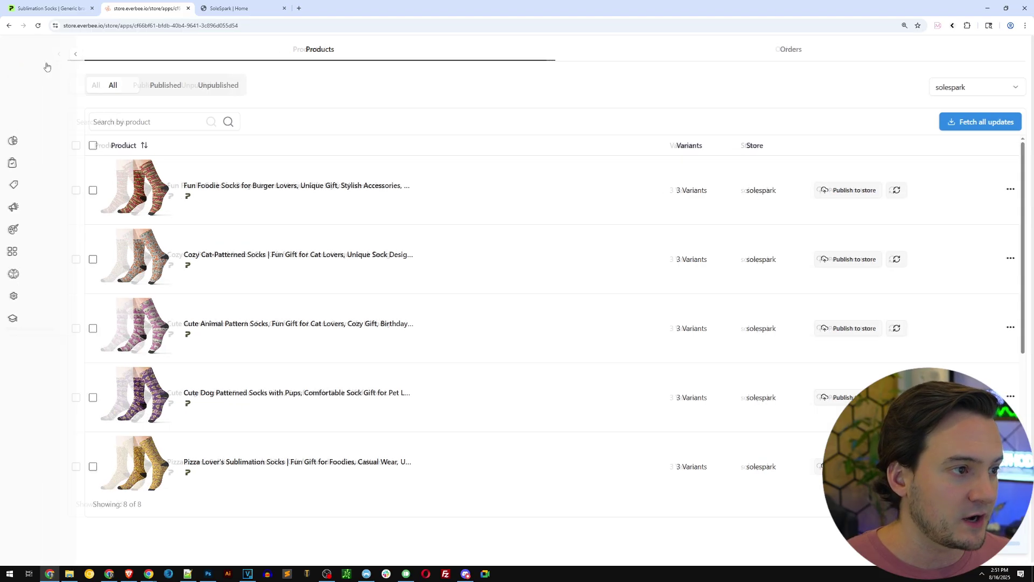
pyautogui.click(46, 186)
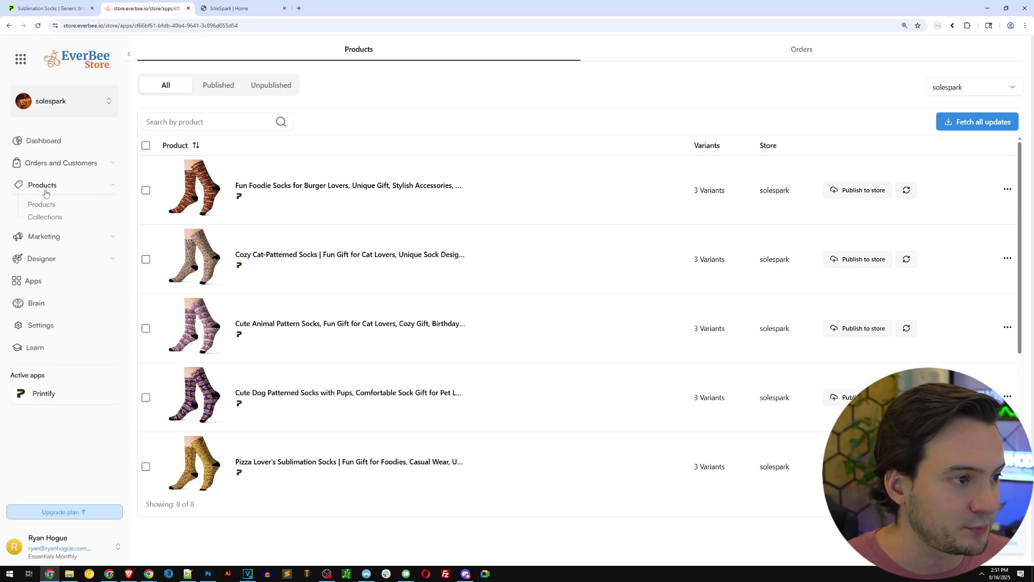
pyautogui.click(42, 205)
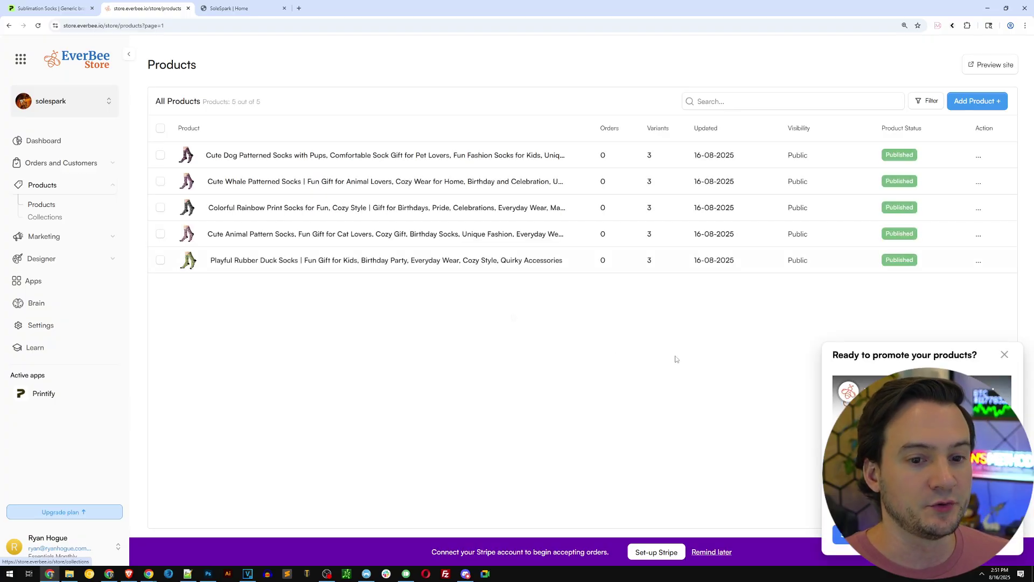
pyautogui.click(1005, 354)
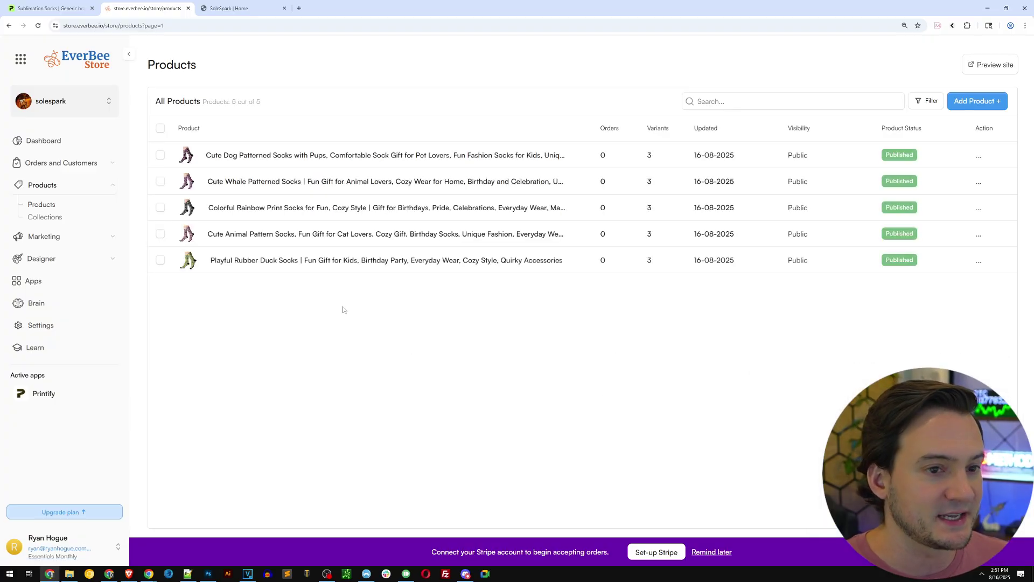
pyautogui.click(242, 9)
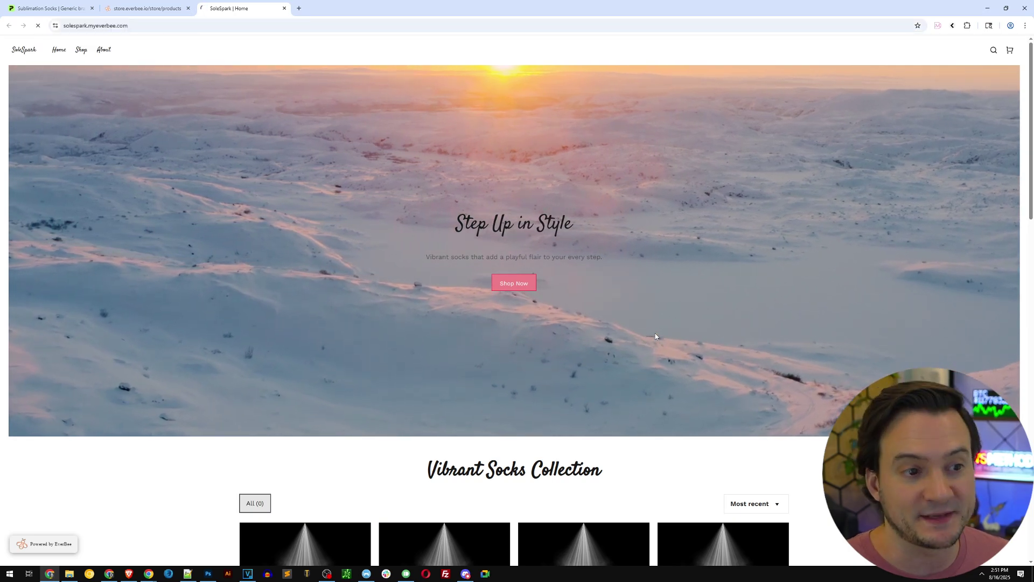
pyautogui.scroll(-3, 663, 330)
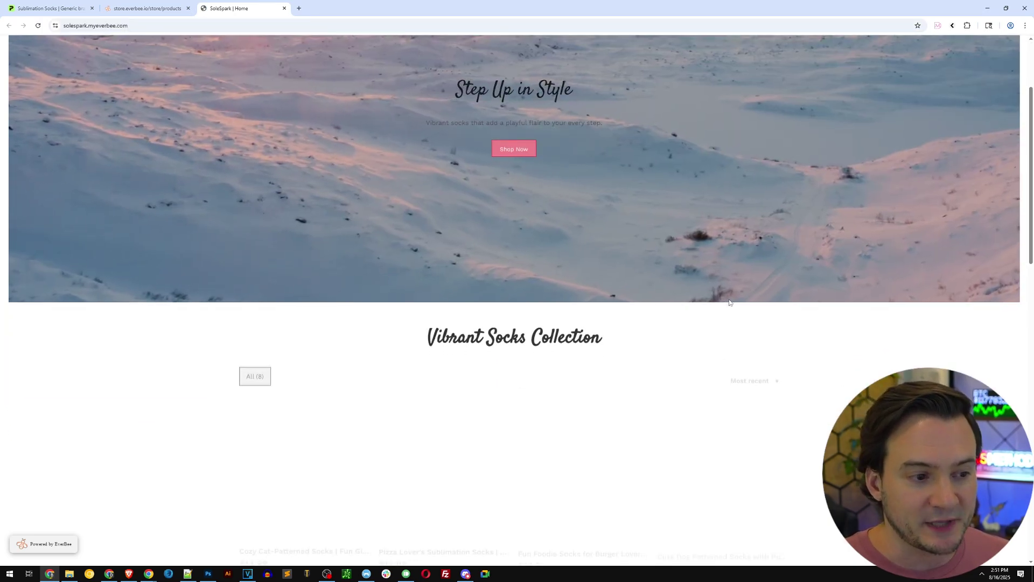
pyautogui.scroll(-4, 754, 302)
pyautogui.scroll(-1, 862, 323)
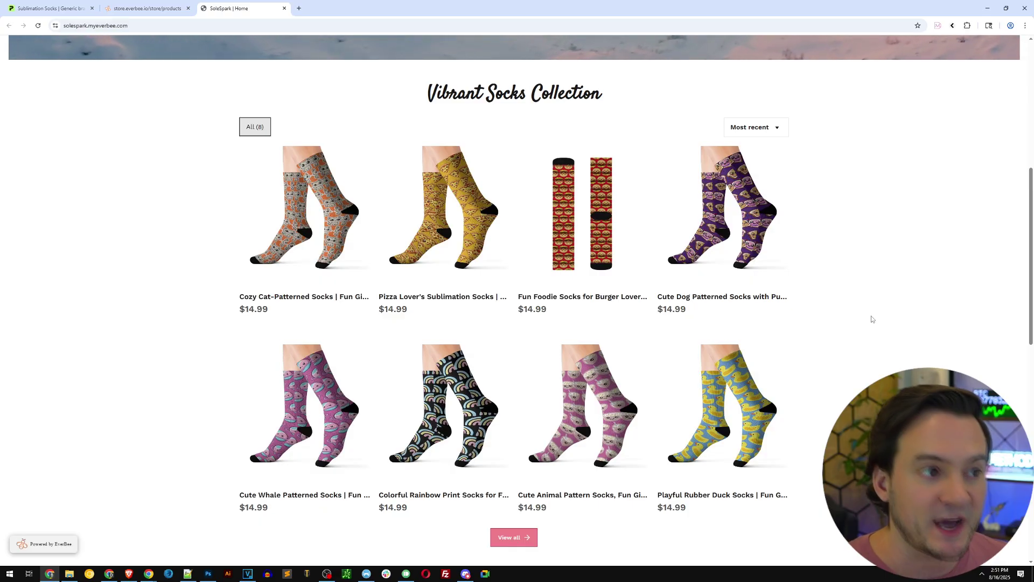
pyautogui.click(130, 7)
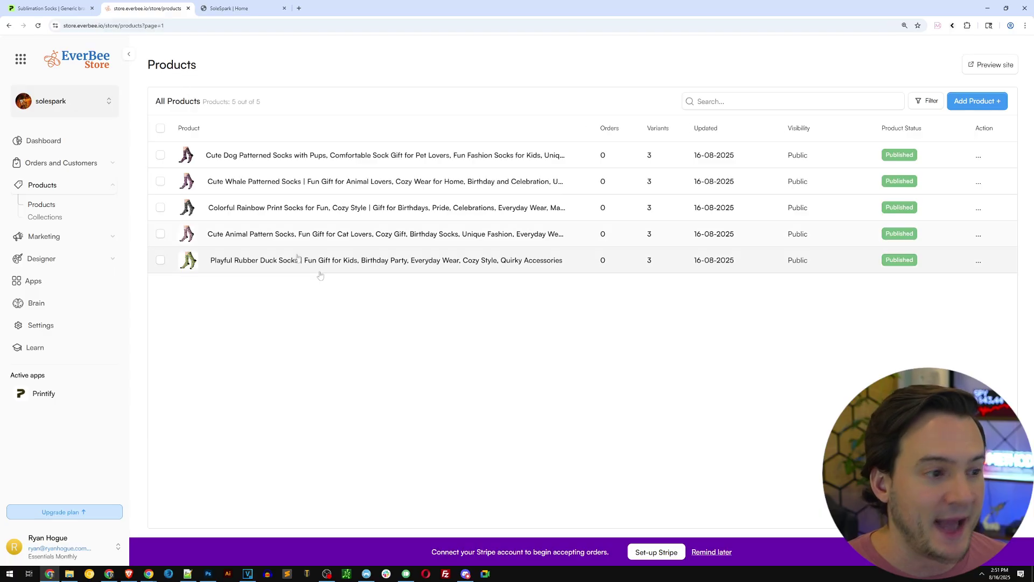
pyautogui.press('Print')
pyautogui.moveTo(380, 512); pyautogui.dragTo(813, 561)
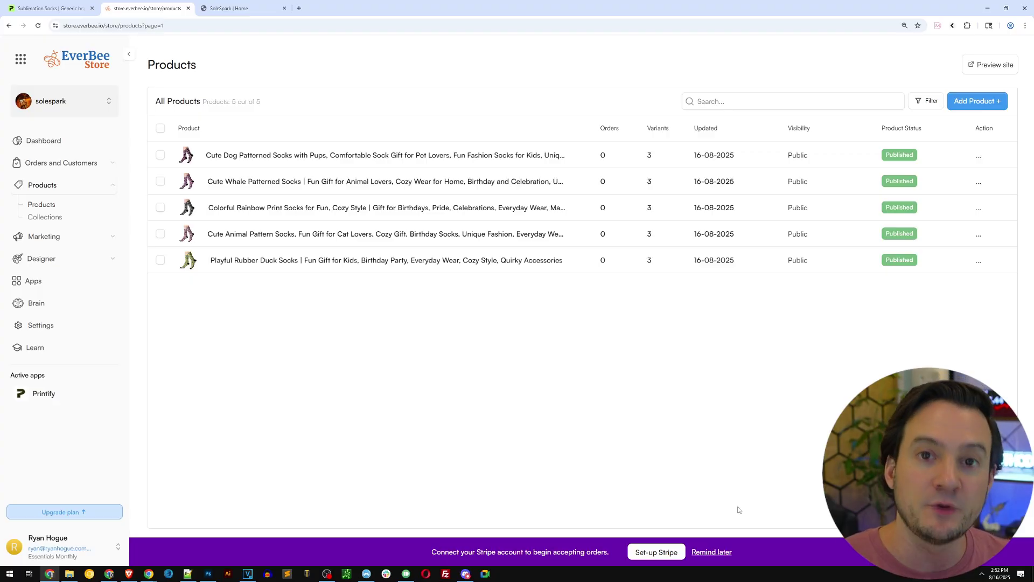
pyautogui.click(229, 8)
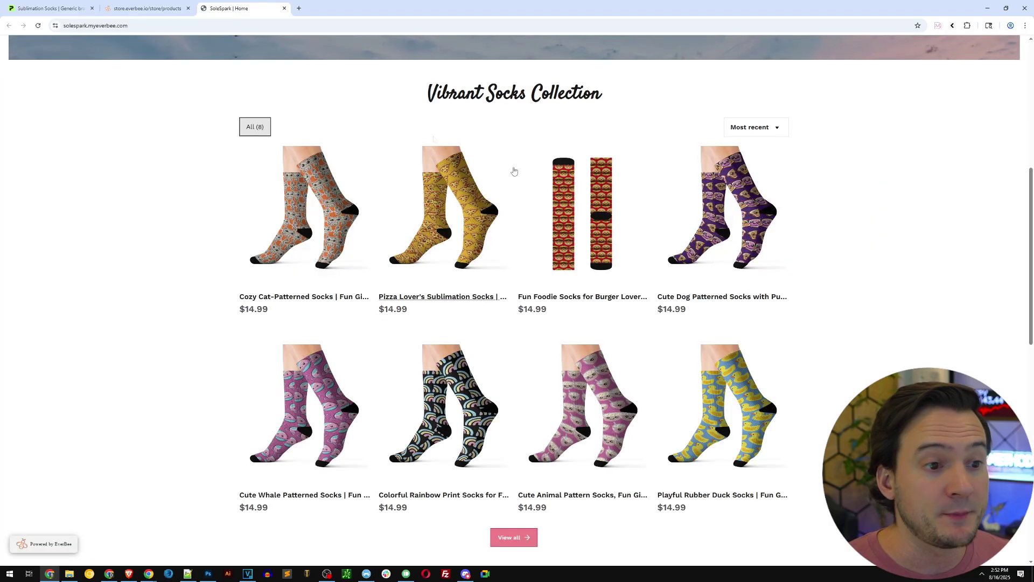
pyautogui.scroll(7, 851, 277)
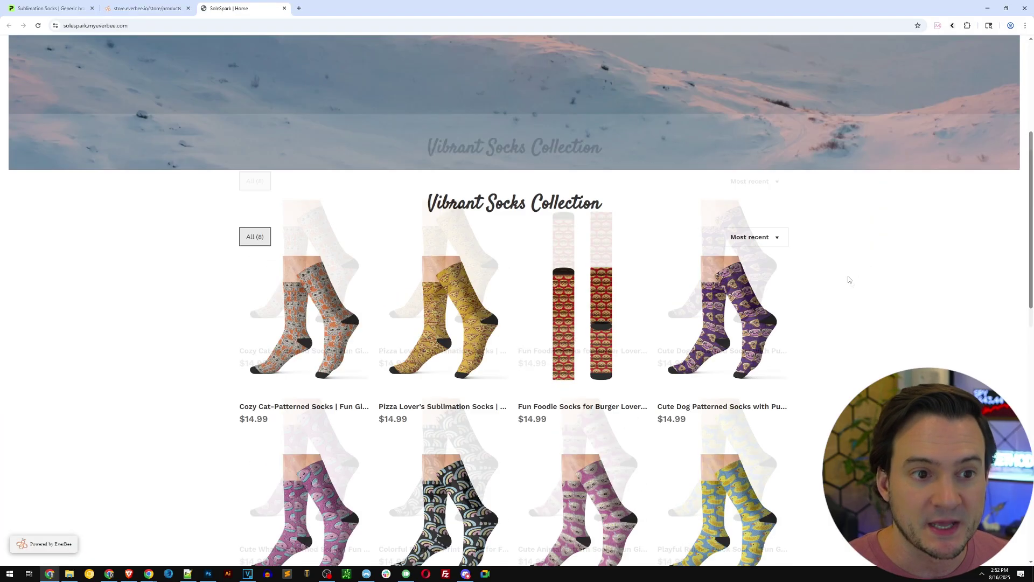
pyautogui.click(146, 8)
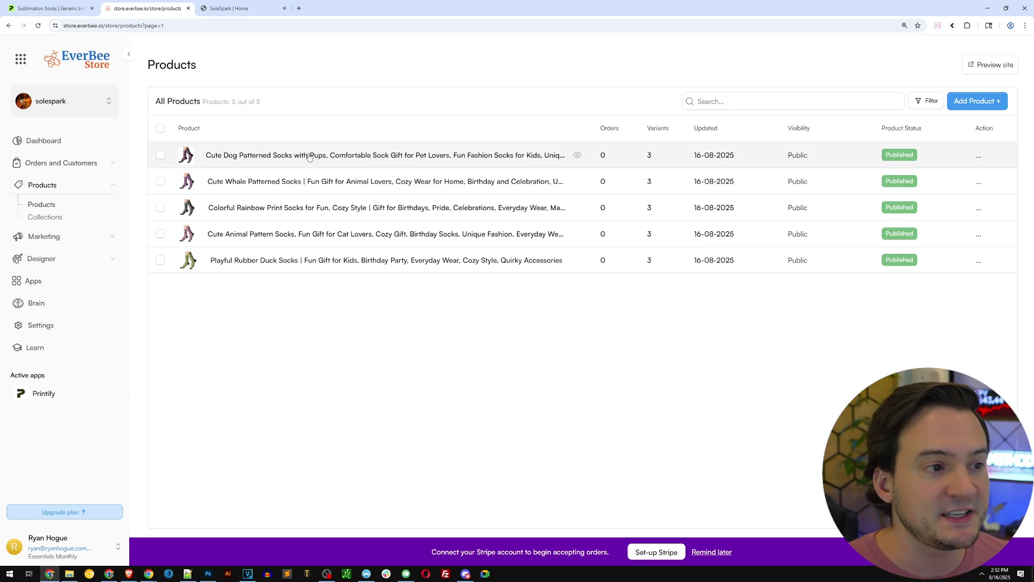
# Step: Retitle Cute Dog Patterned Socks to 'Cute Peanut Butter & Jelly Kawaii Socks', then view Printify's products
pyautogui.click(247, 156)
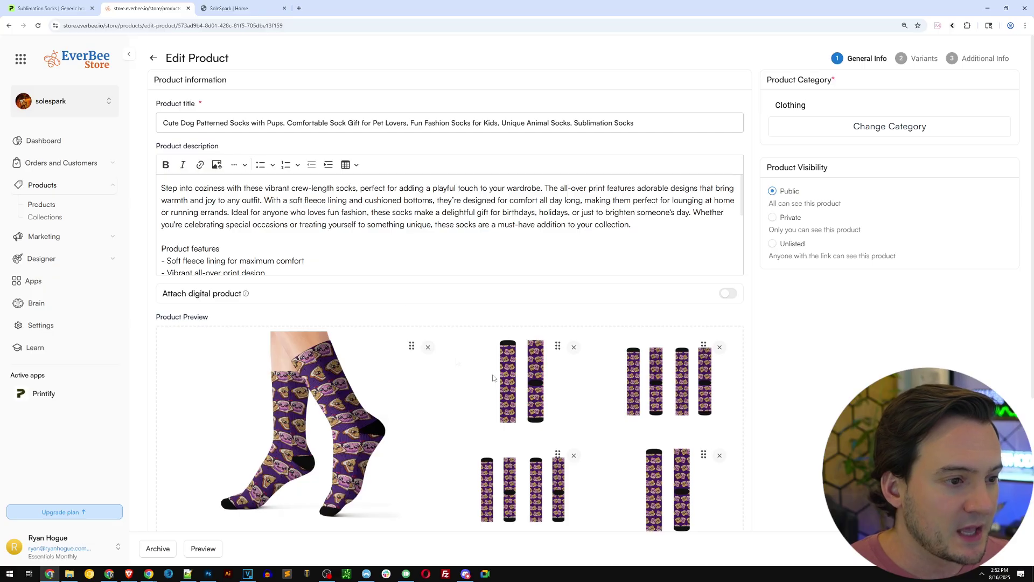
pyautogui.scroll(-2, 234, 280)
pyautogui.scroll(2, 215, 216)
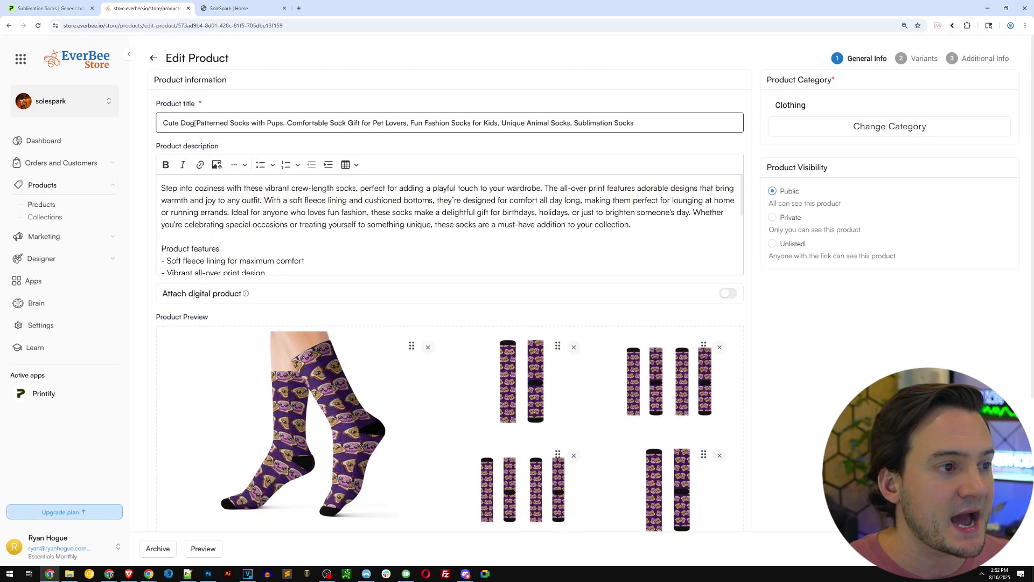
pyautogui.moveTo(165, 125); pyautogui.dragTo(285, 125)
pyautogui.click(298, 124)
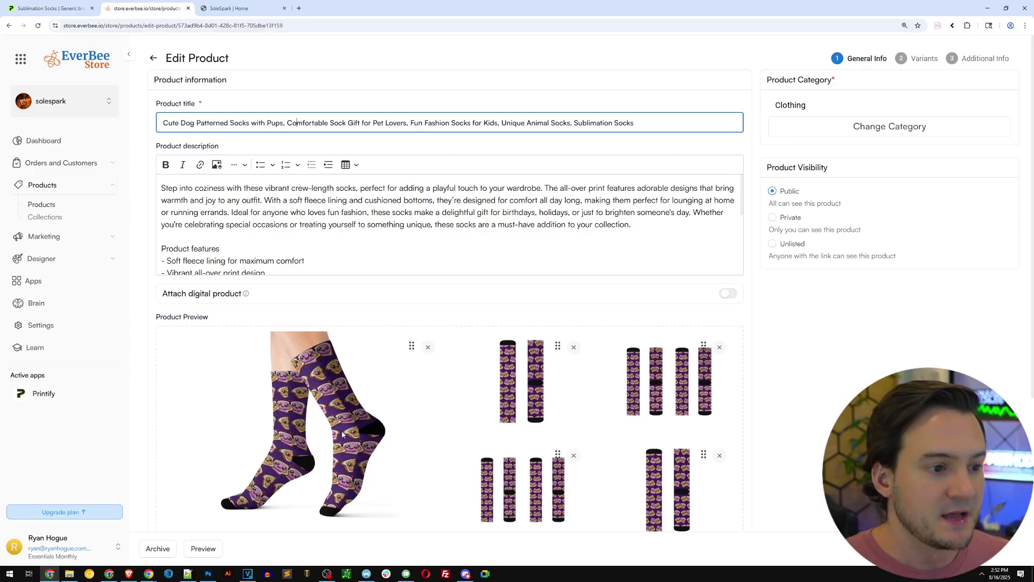
pyautogui.scroll(-2, 321, 323)
pyautogui.scroll(-2, 321, 335)
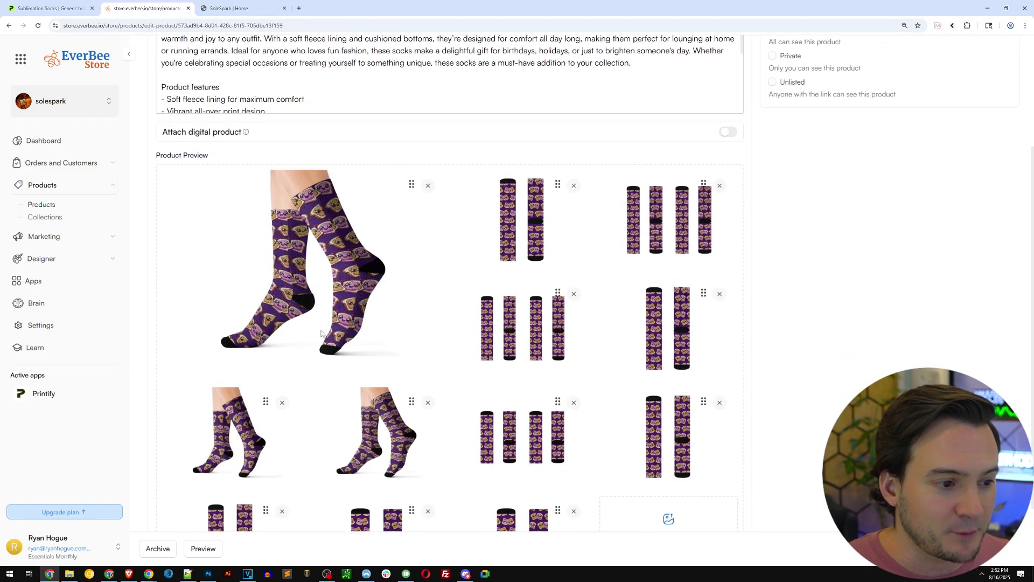
pyautogui.scroll(4, 288, 294)
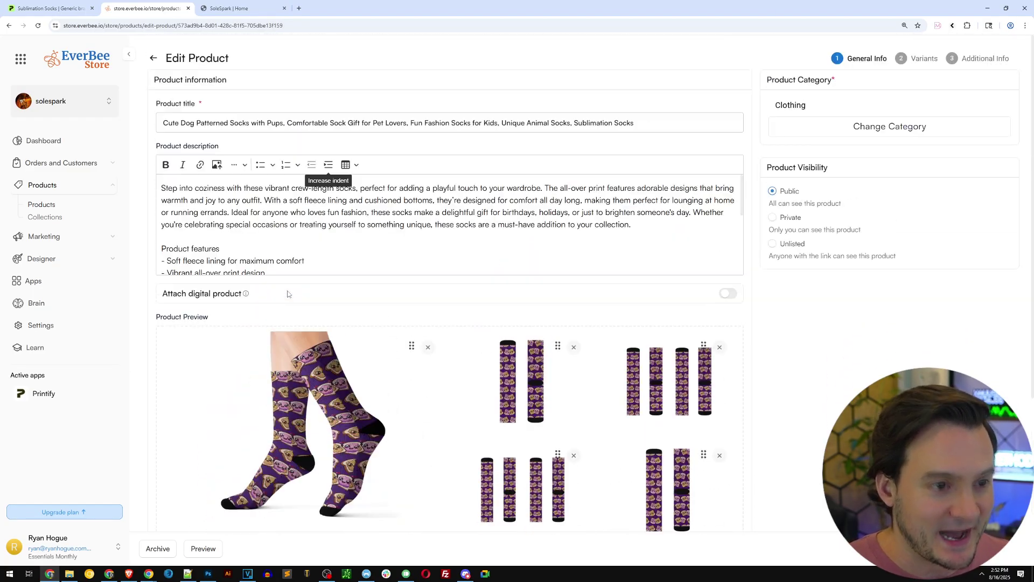
pyautogui.tripleClick(325, 132)
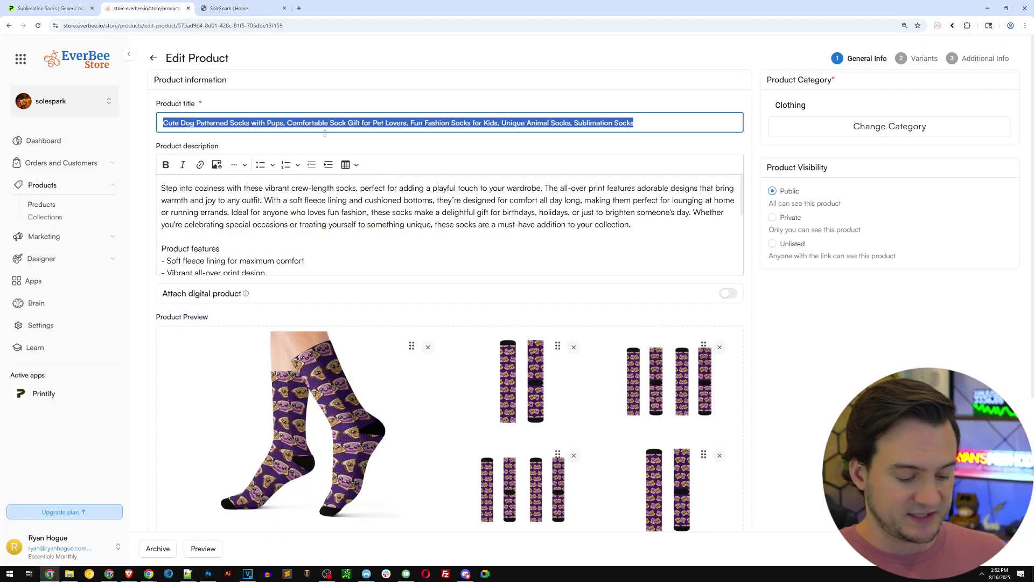
pyautogui.write('Cute Peanut Butter & Jelly Kawaii')
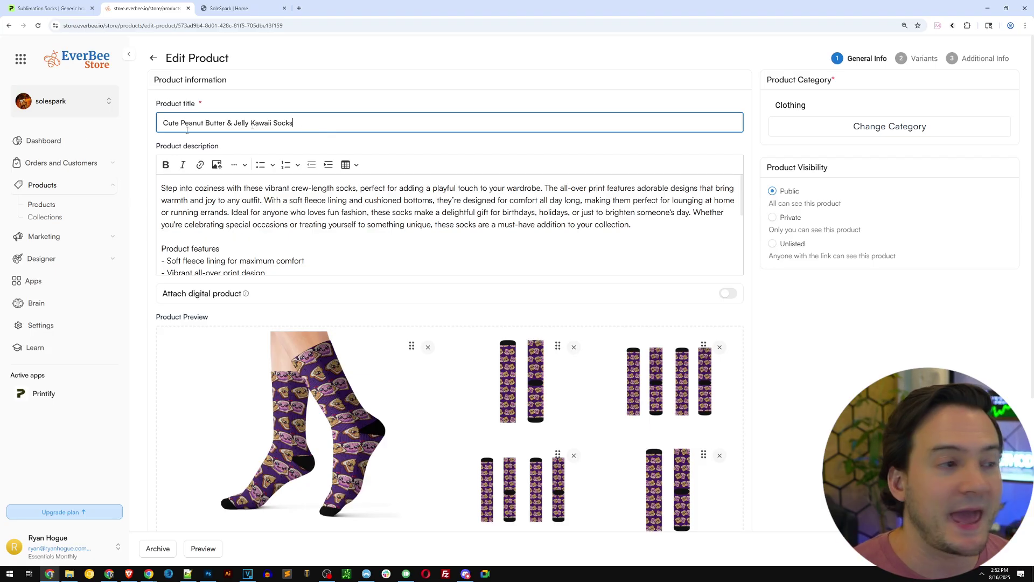
pyautogui.click(51, 8)
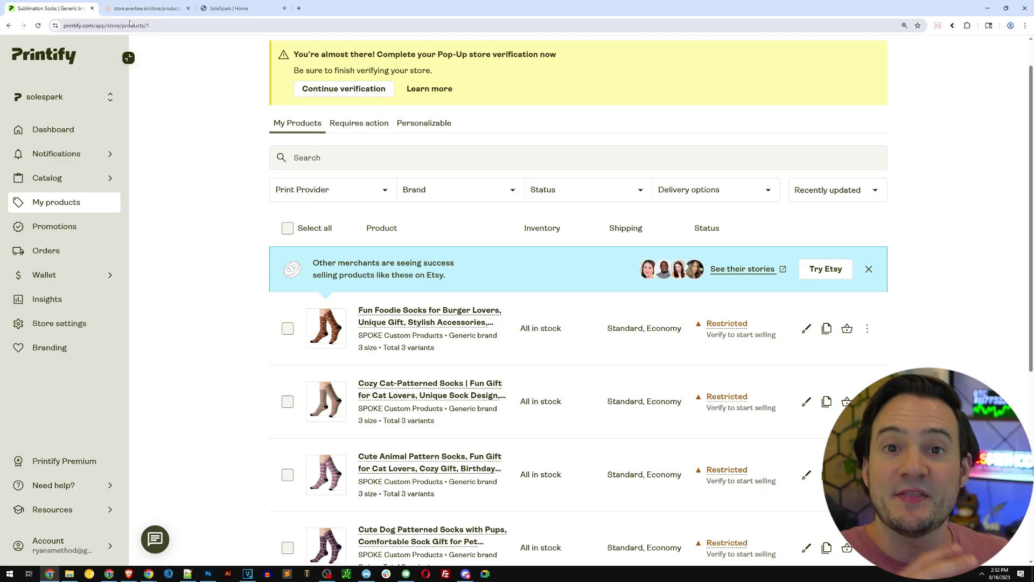
# Step: Check the SoleSpark storefront home page, then go back to the Edit Product page
pyautogui.click(143, 8)
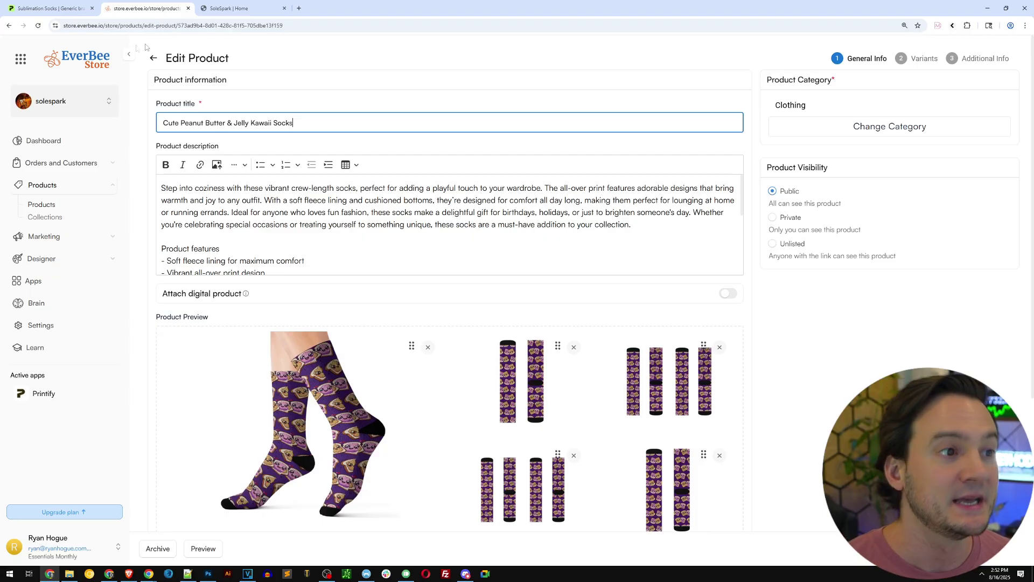
pyautogui.click(229, 8)
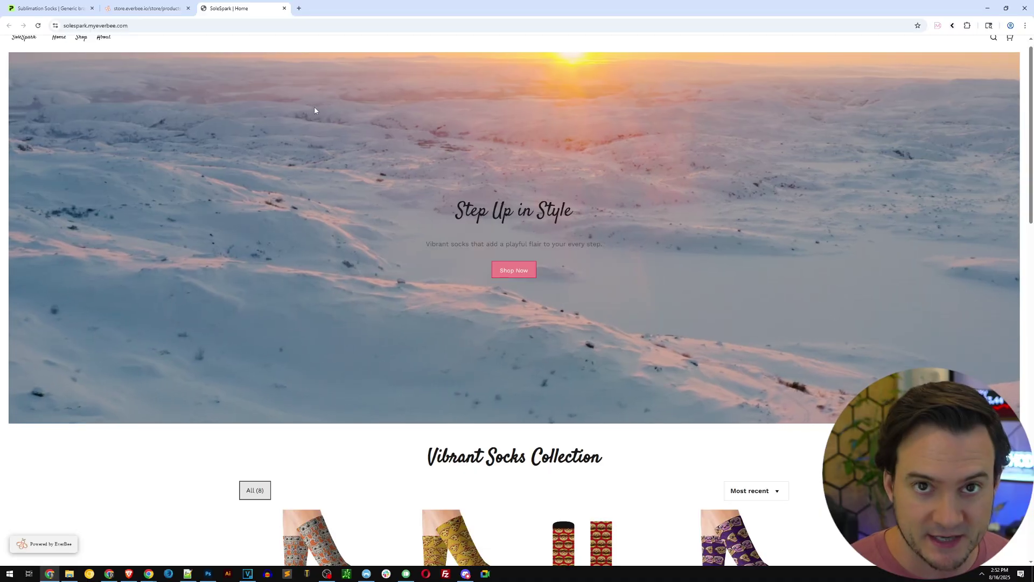
pyautogui.scroll(-5, 442, 173)
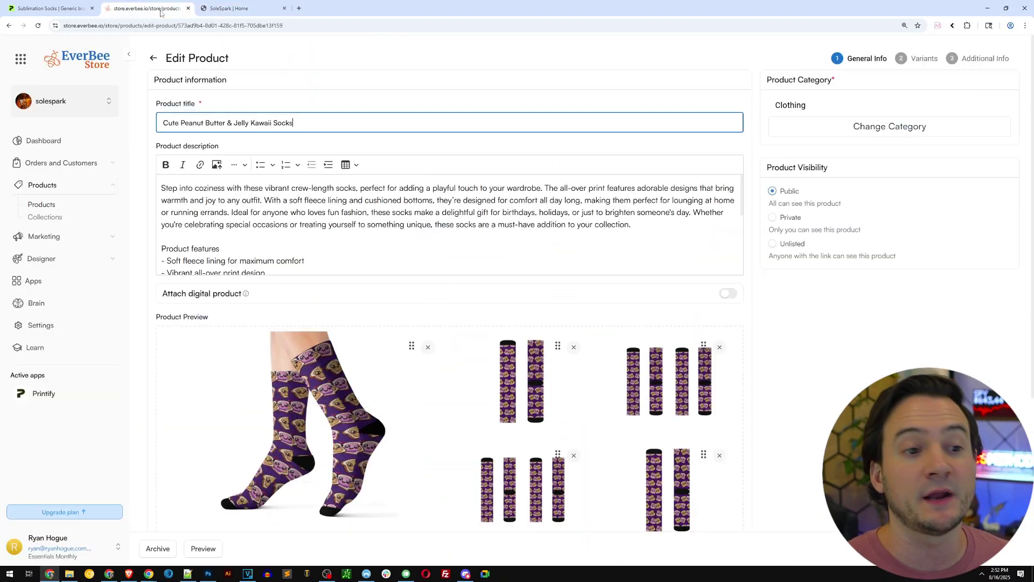
pyautogui.click(160, 9)
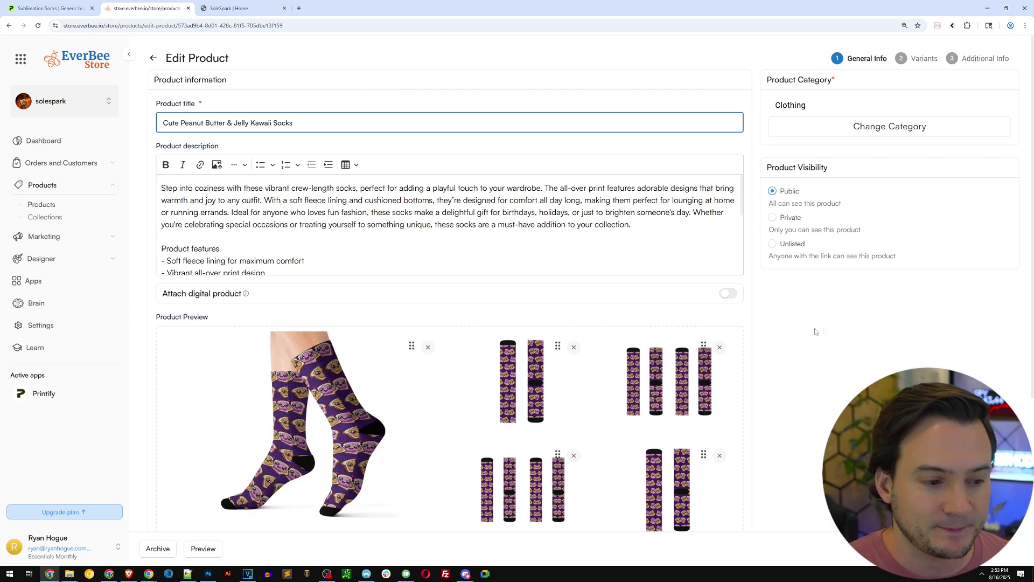
# Step: Toggle the product badge on and off, then work on the page title and meta description
pyautogui.scroll(-10, 816, 332)
pyautogui.scroll(-5, 842, 397)
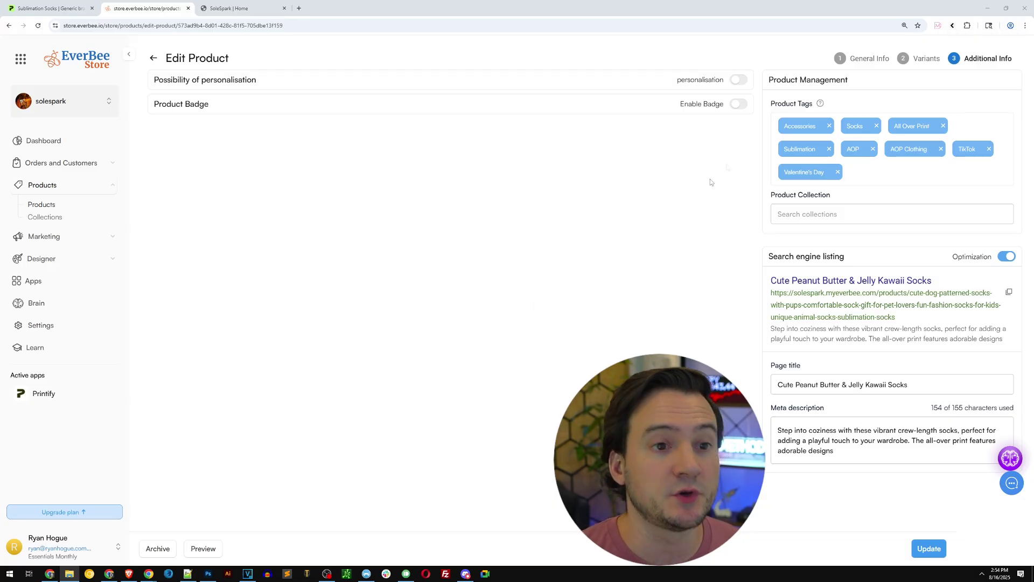
pyautogui.click(737, 104)
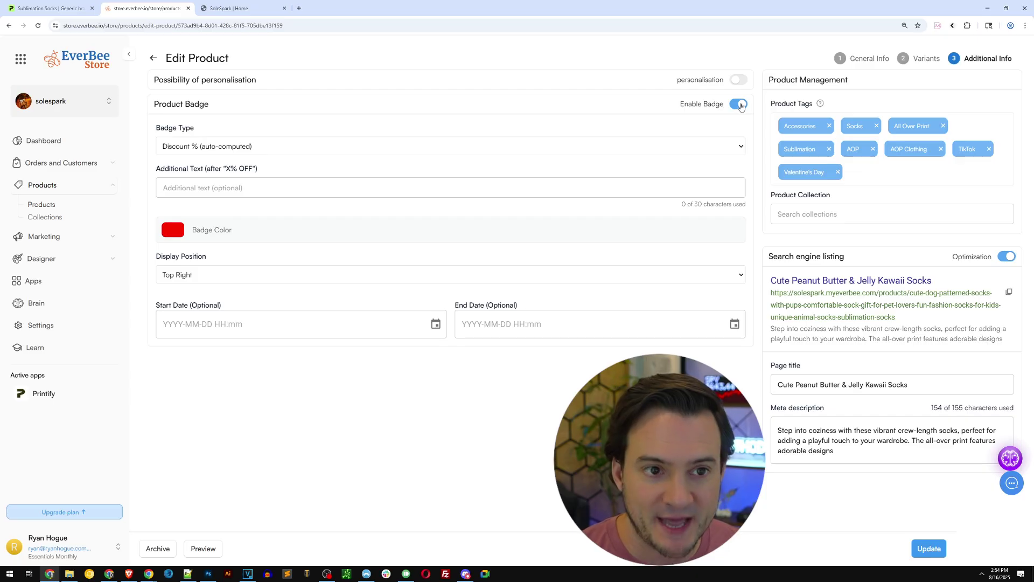
pyautogui.click(741, 106)
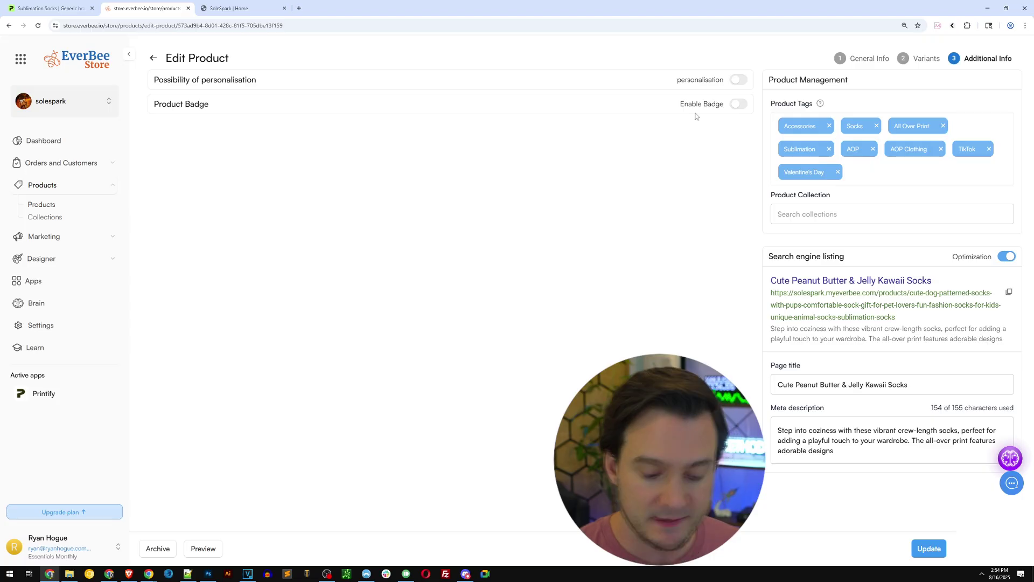
pyautogui.press('Print')
pyautogui.moveTo(760, 226); pyautogui.dragTo(1029, 339)
pyautogui.moveTo(945, 384); pyautogui.dragTo(776, 384)
pyautogui.moveTo(835, 452); pyautogui.dragTo(772, 421)
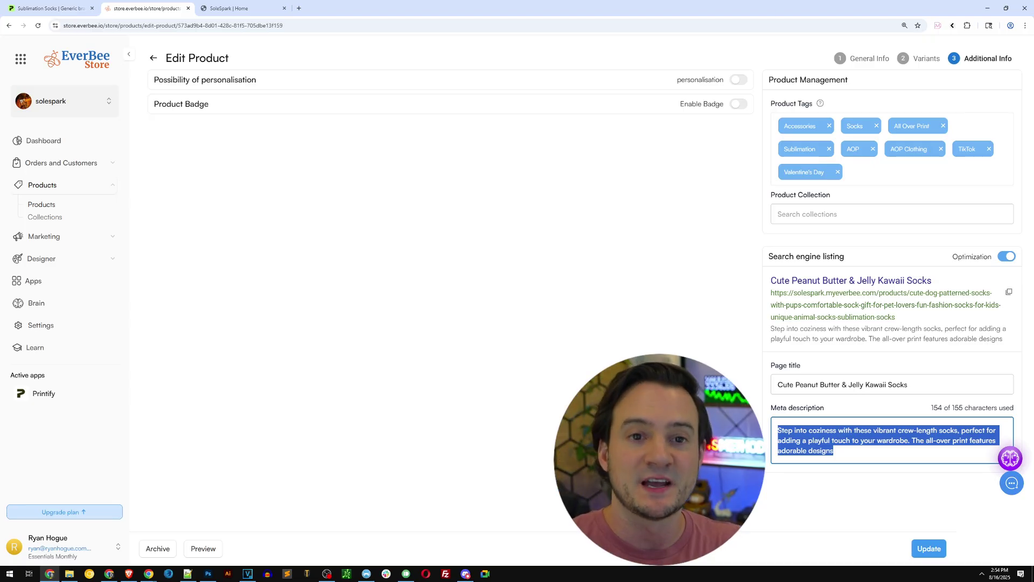
# Step: Compare the search listing preview against the live Cute Dog socks product page
pyautogui.click(229, 8)
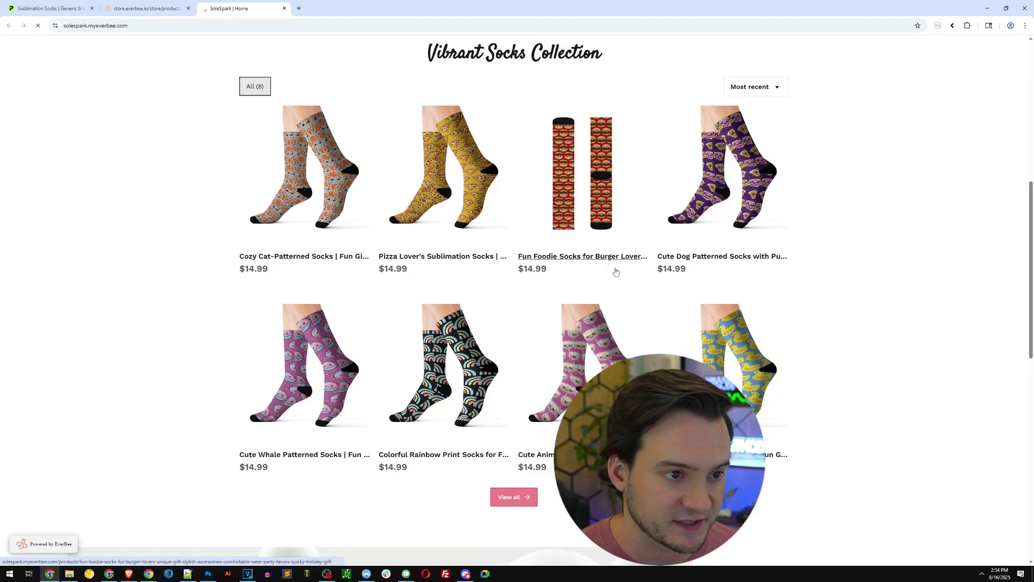
pyautogui.click(769, 273)
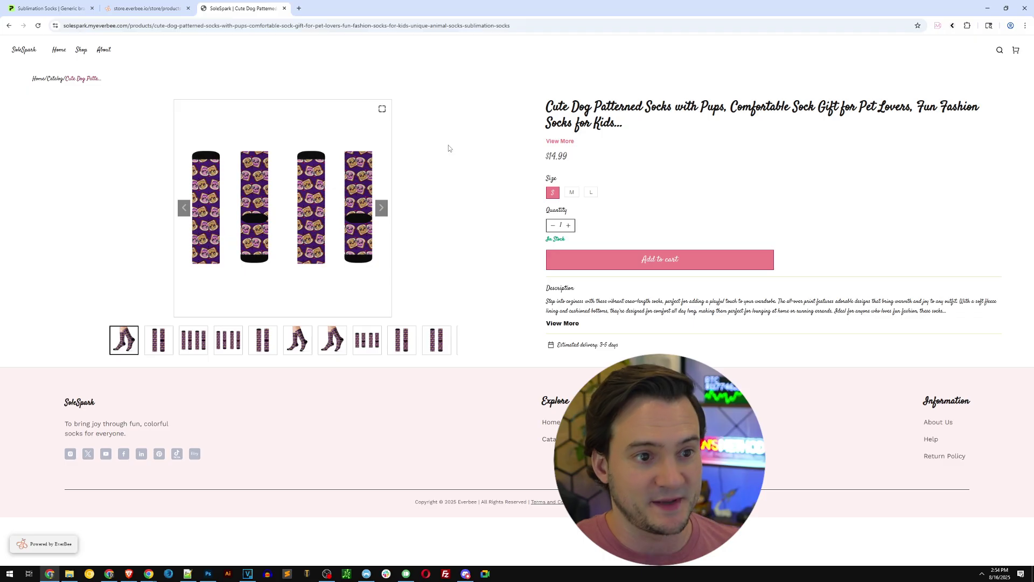
pyautogui.click(146, 8)
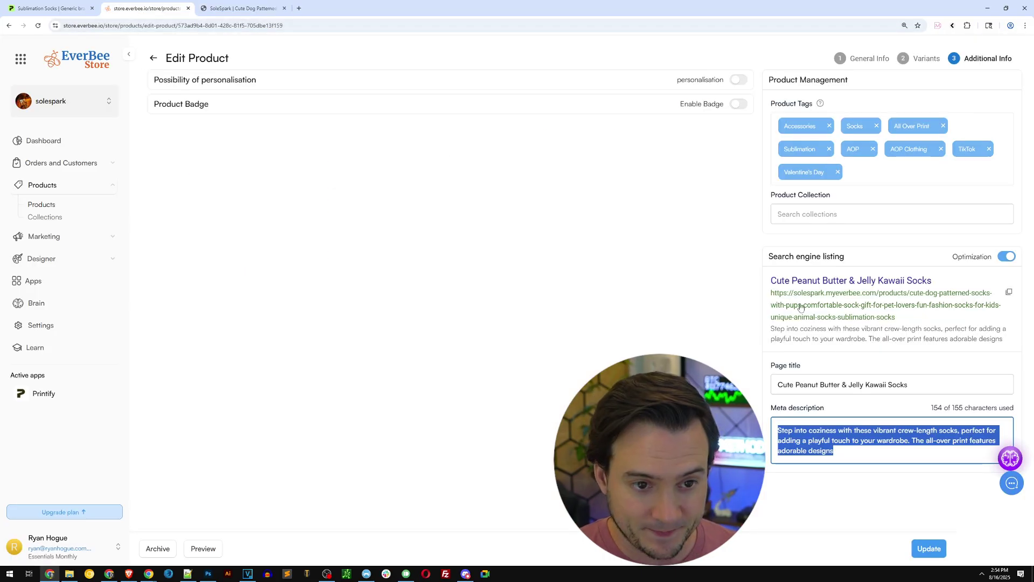
pyautogui.press('super+shift+s')
pyautogui.moveTo(758, 264); pyautogui.dragTo(1023, 361)
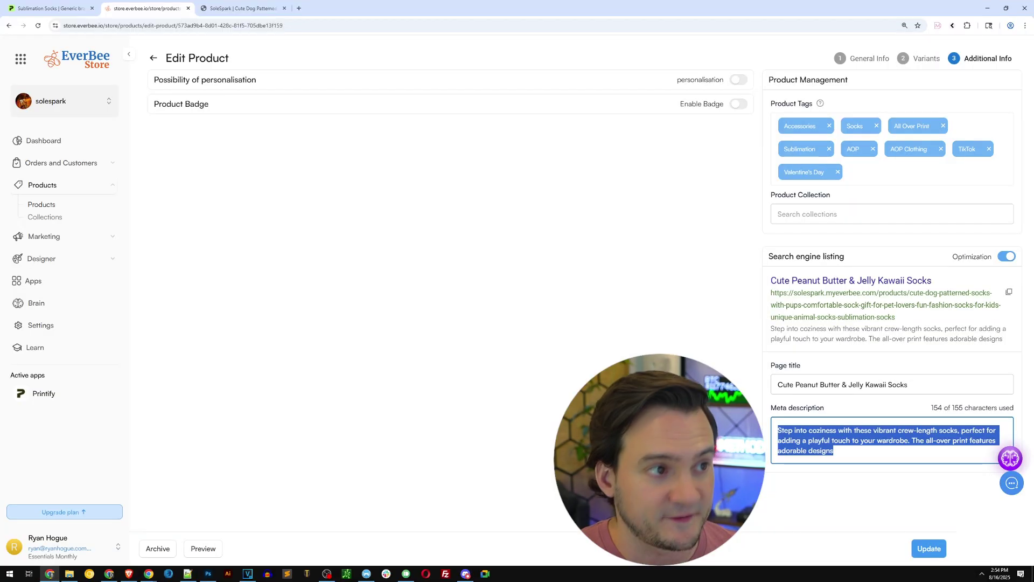
pyautogui.click(243, 9)
pyautogui.moveTo(550, 107); pyautogui.dragTo(649, 131)
pyautogui.click(650, 132)
pyautogui.click(146, 8)
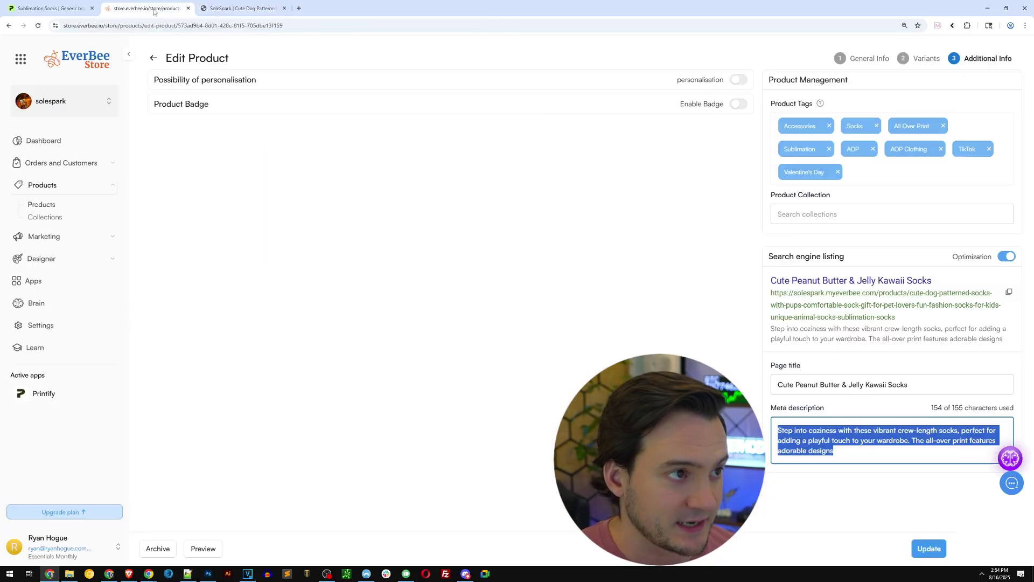
# Step: Update the product, confirm with Yes, and verify the new title on the live page
pyautogui.click(928, 549)
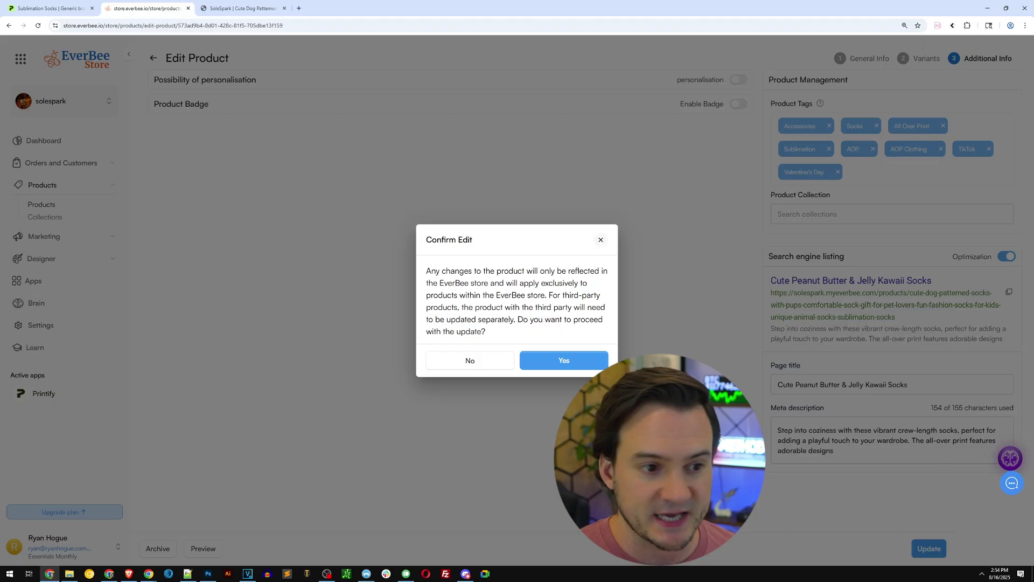
pyautogui.click(562, 361)
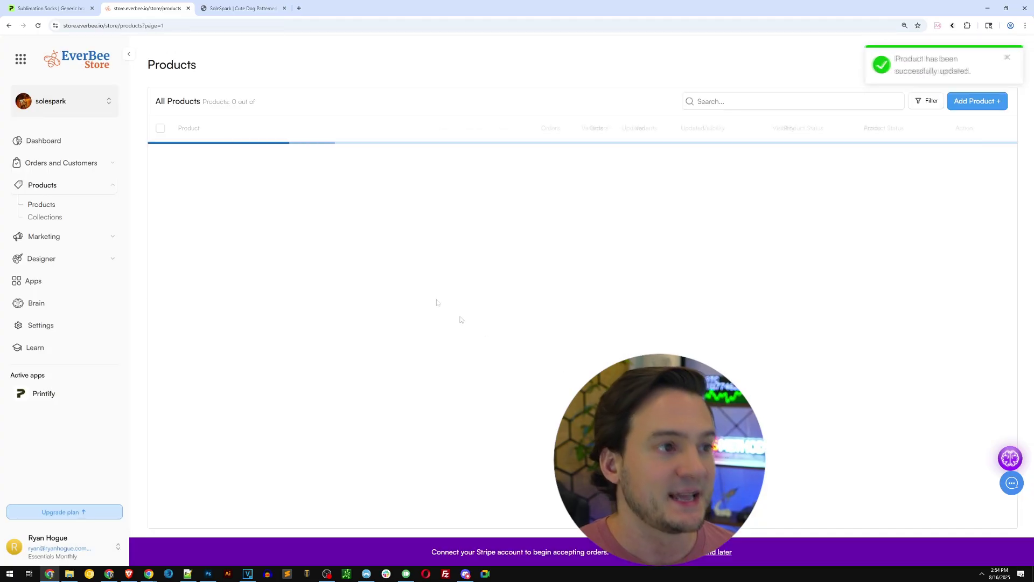
pyautogui.click(253, 10)
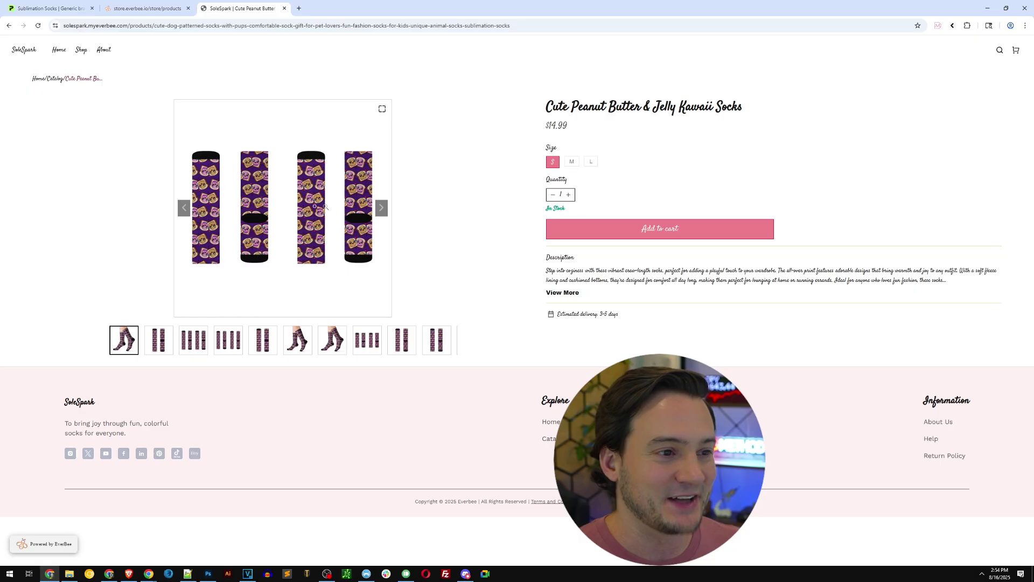
pyautogui.click(147, 8)
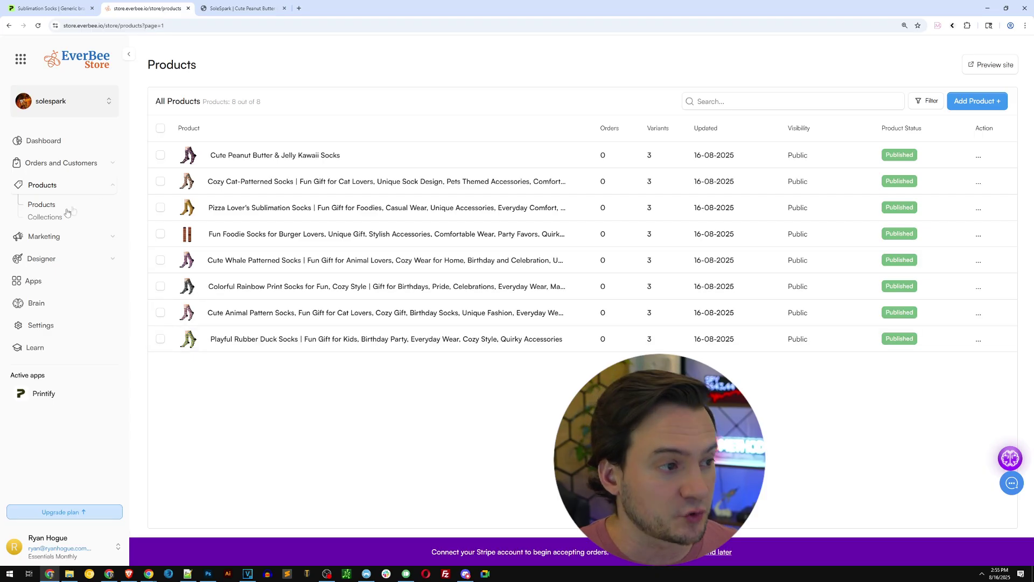
# Step: Visit Products > Collections, then open Marketing > Email
pyautogui.click(54, 218)
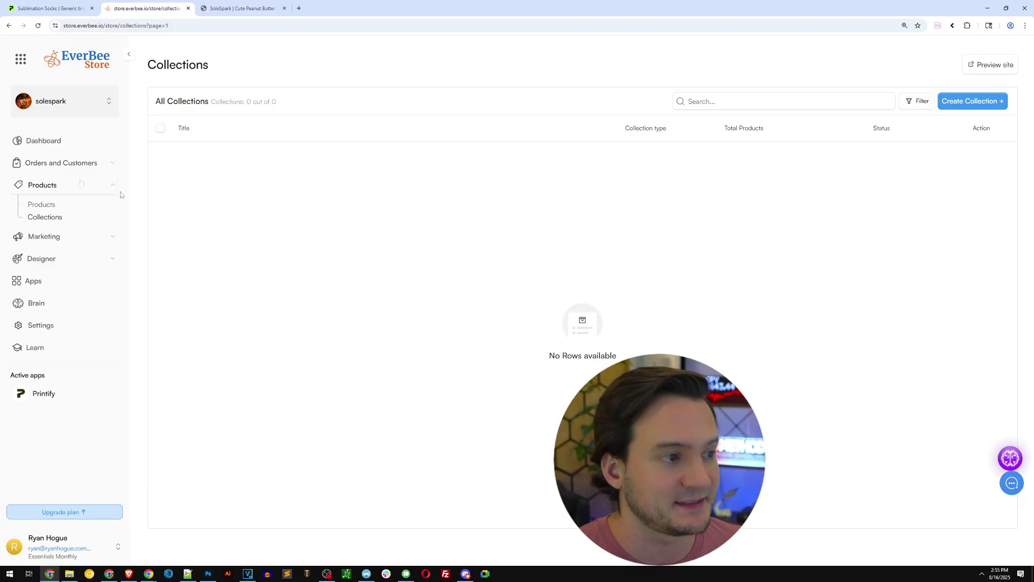
pyautogui.click(115, 238)
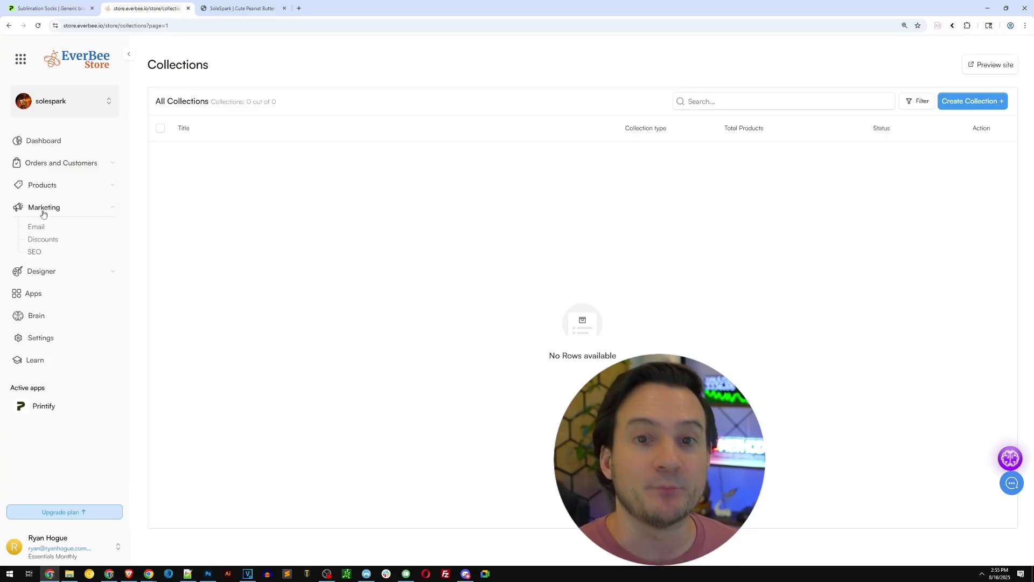
pyautogui.click(38, 227)
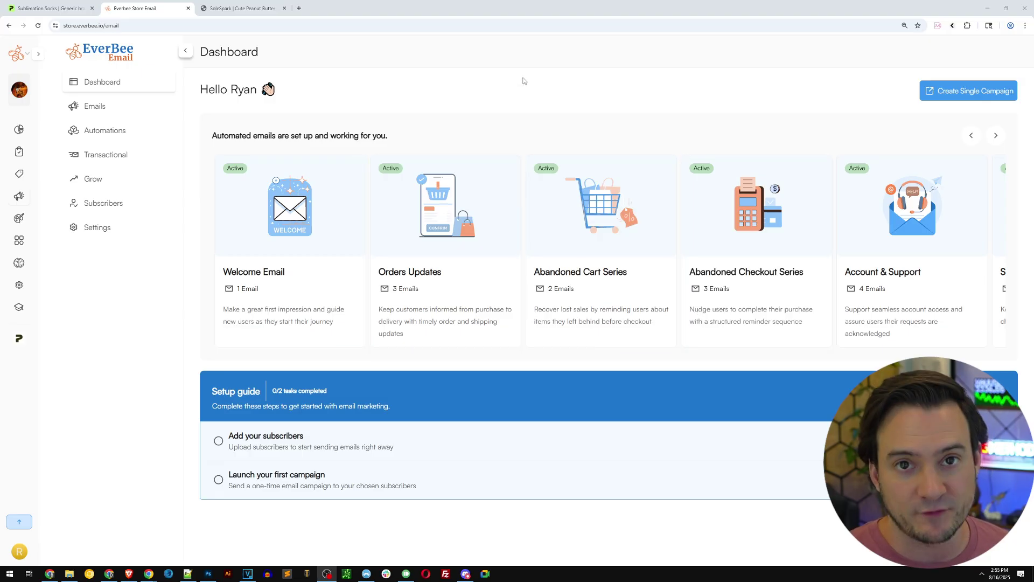
# Step: Back on the email dashboard, screenshot the Abandoned Cart Series card and open the Welcome Email automation
pyautogui.hotkey('ctrl', 'Tab')
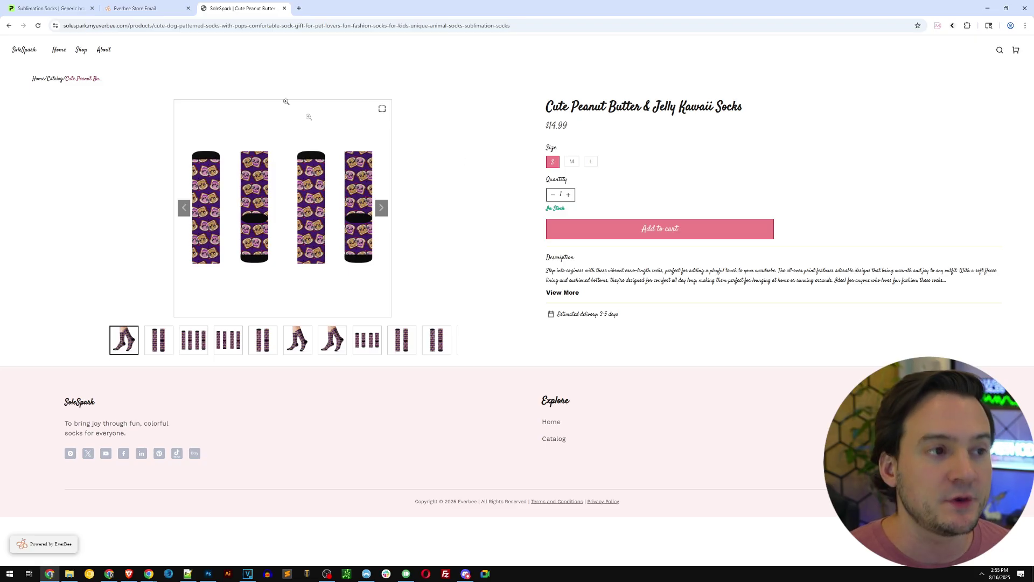
pyautogui.click(160, 10)
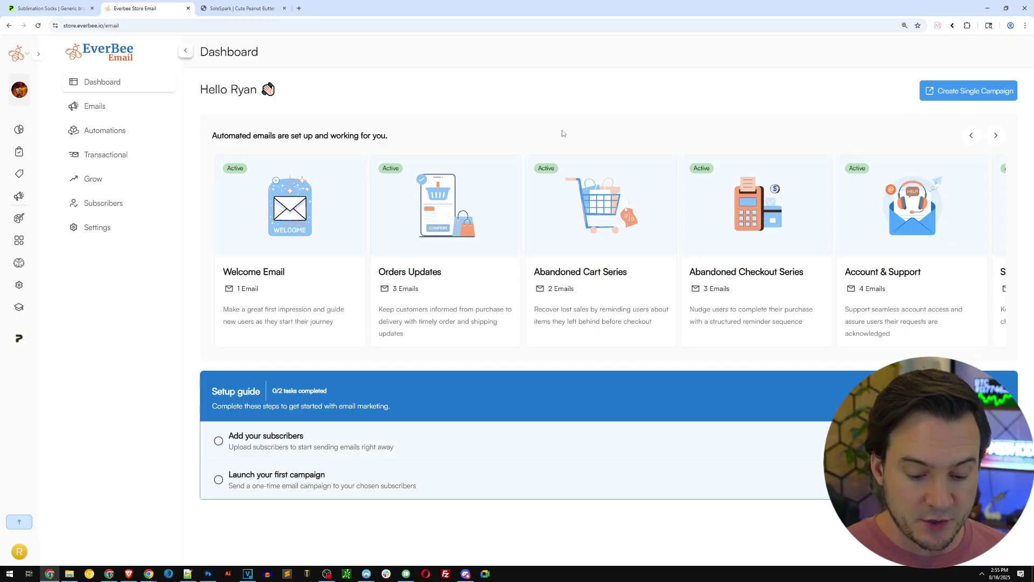
pyautogui.moveTo(518, 139); pyautogui.dragTo(684, 373)
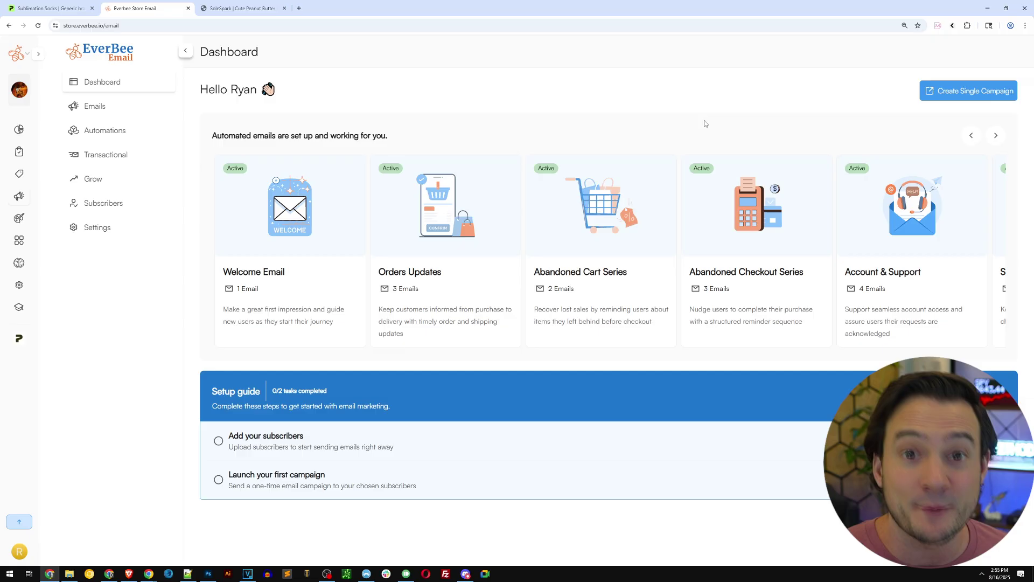
pyautogui.click(278, 220)
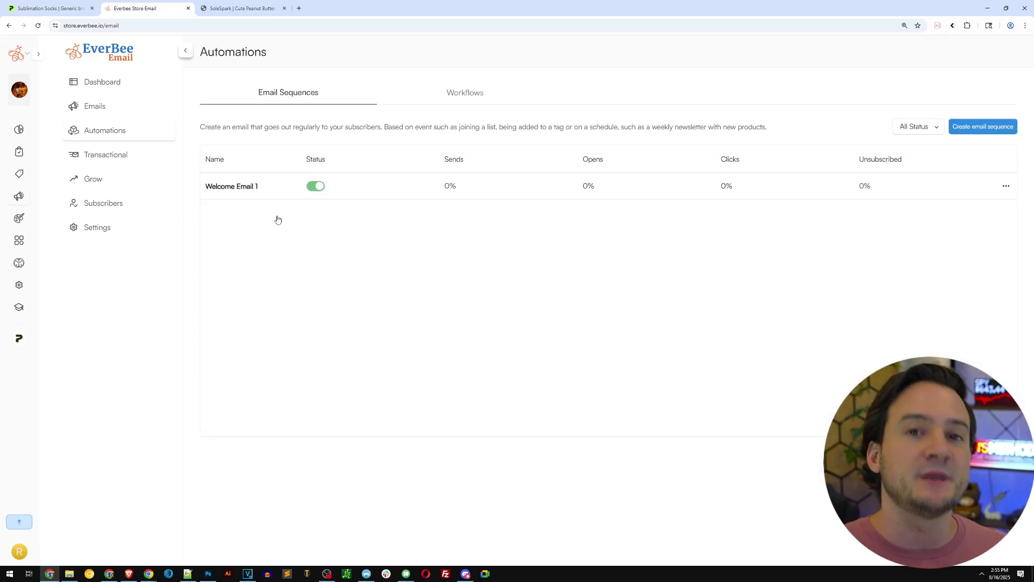
# Step: Open Welcome Email 1 for editing, select its product block, and screenshot the product picker
pyautogui.click(254, 193)
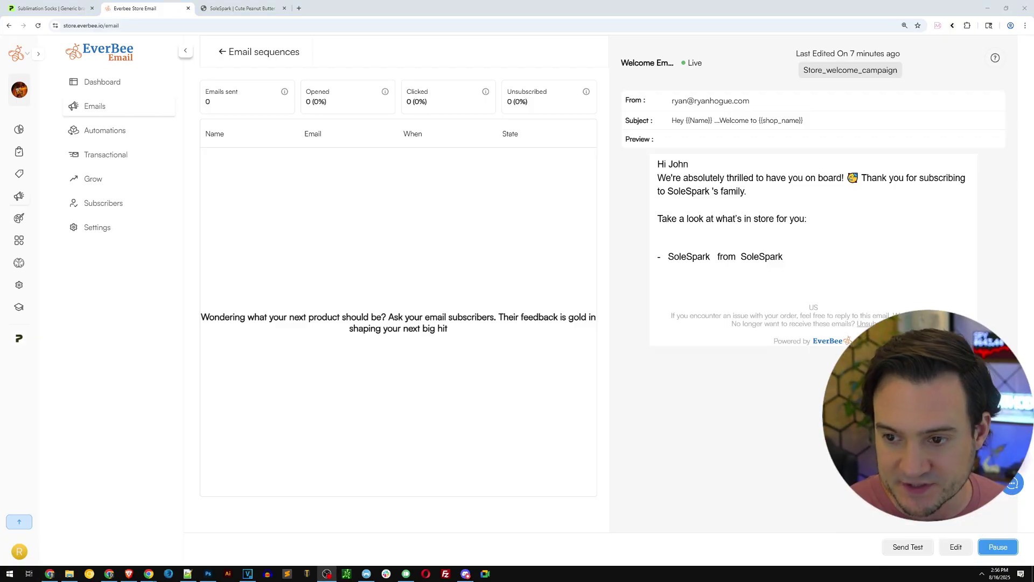
pyautogui.click(957, 547)
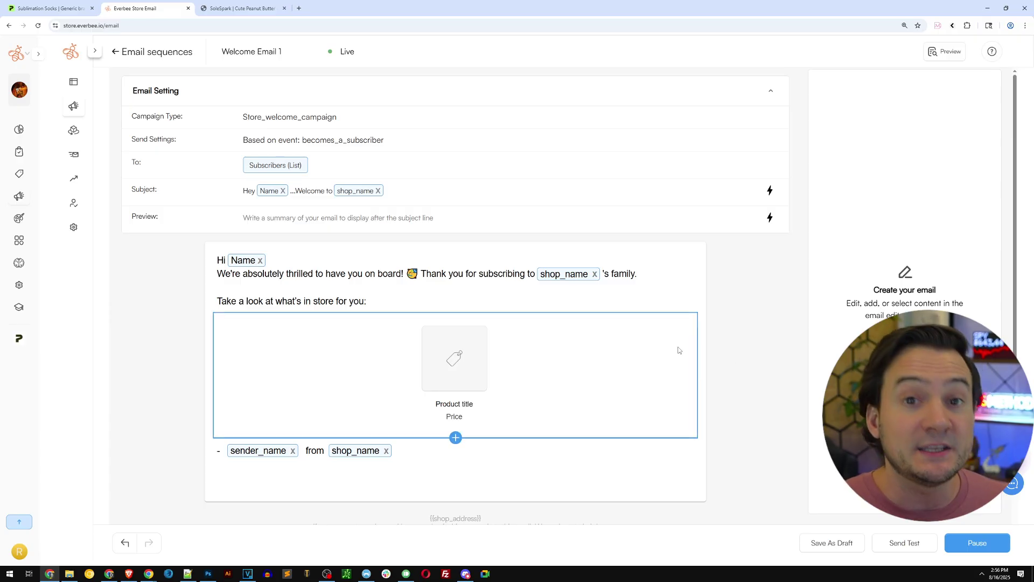
pyautogui.click(469, 361)
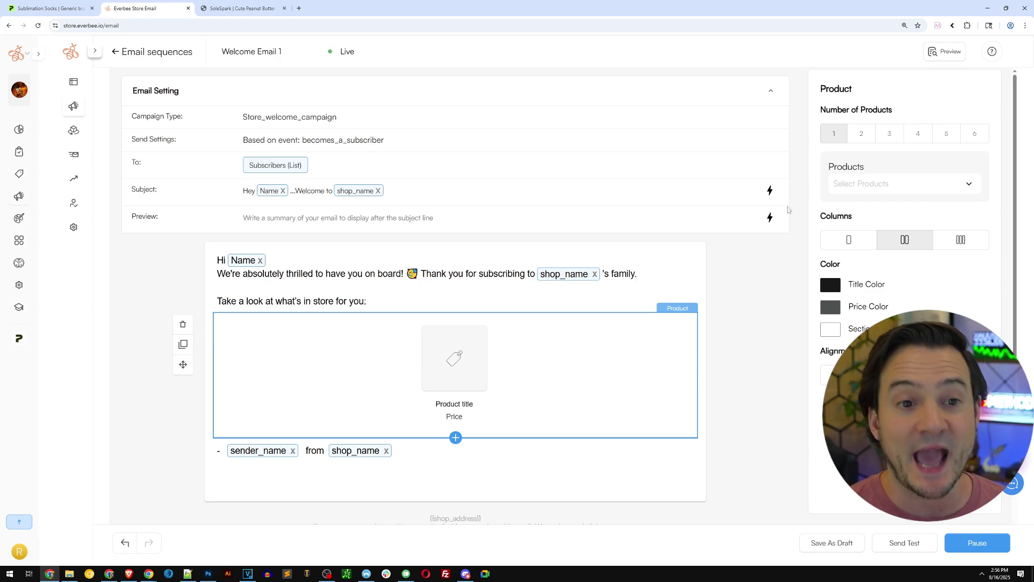
pyautogui.press('Print')
pyautogui.moveTo(815, 140); pyautogui.dragTo(1013, 202)
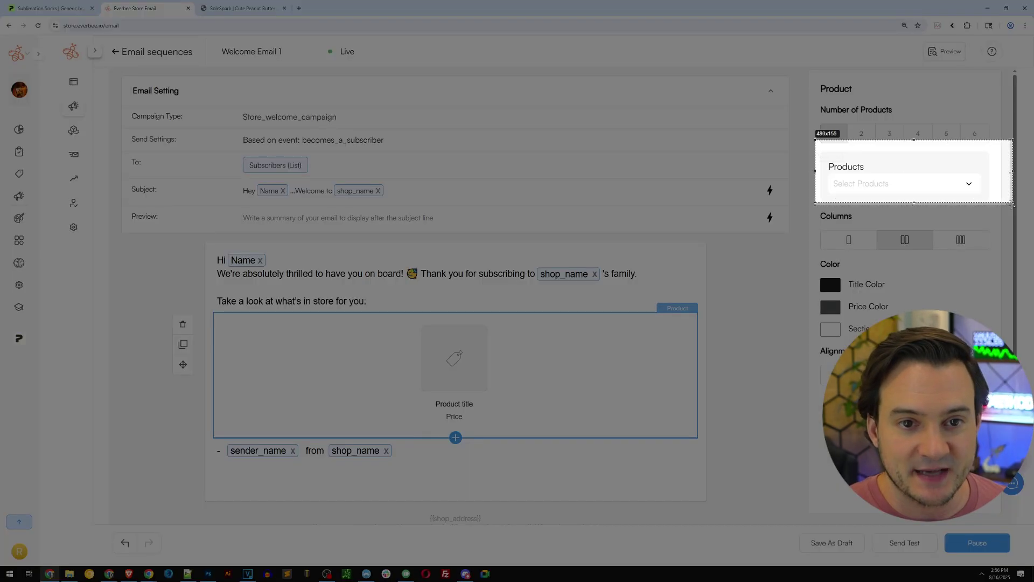
# Step: Add Colorful Rainbow Print socks to the product block and send a test email
pyautogui.click(938, 189)
pyautogui.scroll(-2, 909, 248)
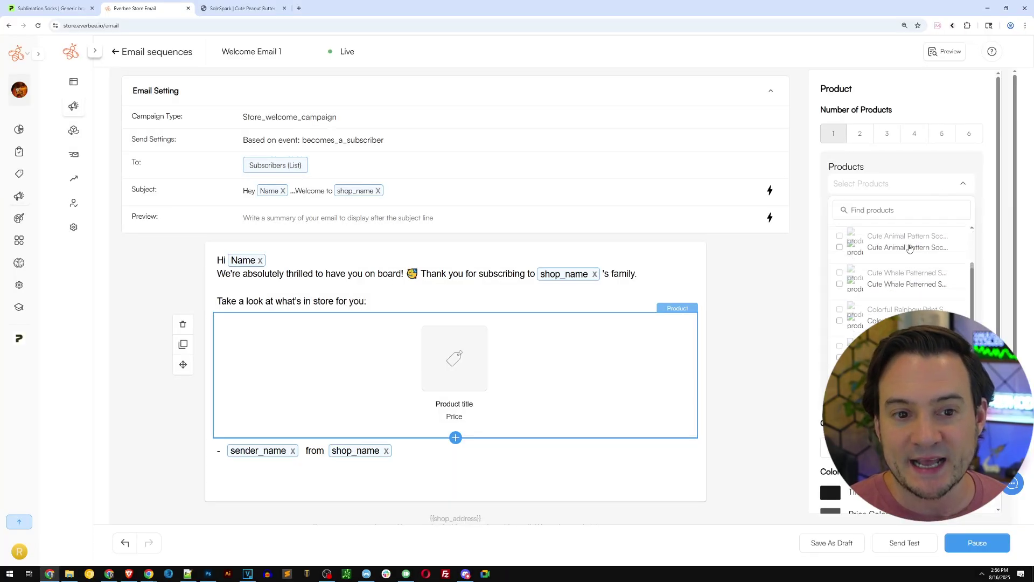
pyautogui.scroll(-3, 911, 266)
pyautogui.scroll(1, 904, 263)
pyautogui.click(904, 261)
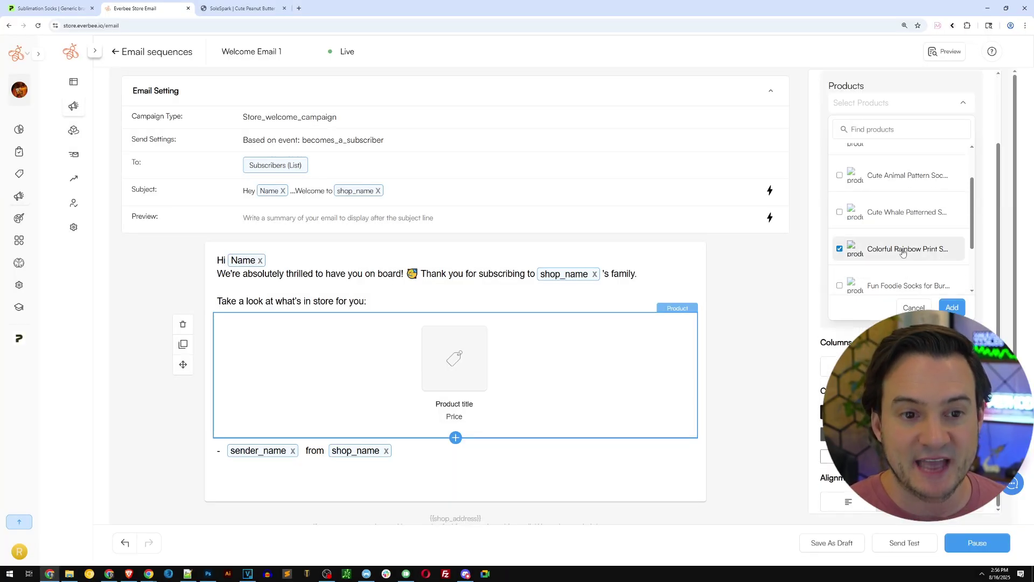
pyautogui.click(952, 308)
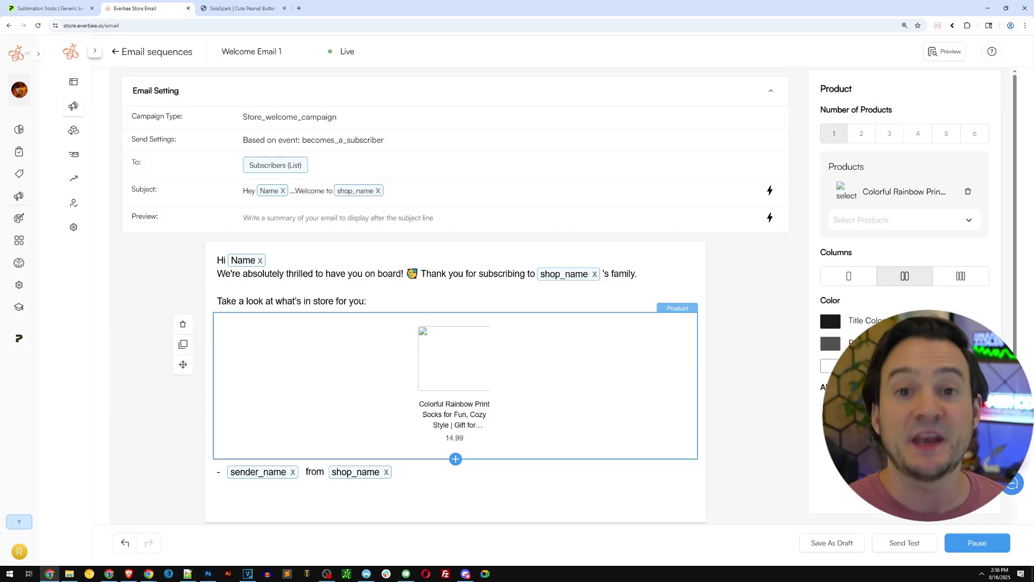
pyautogui.click(904, 543)
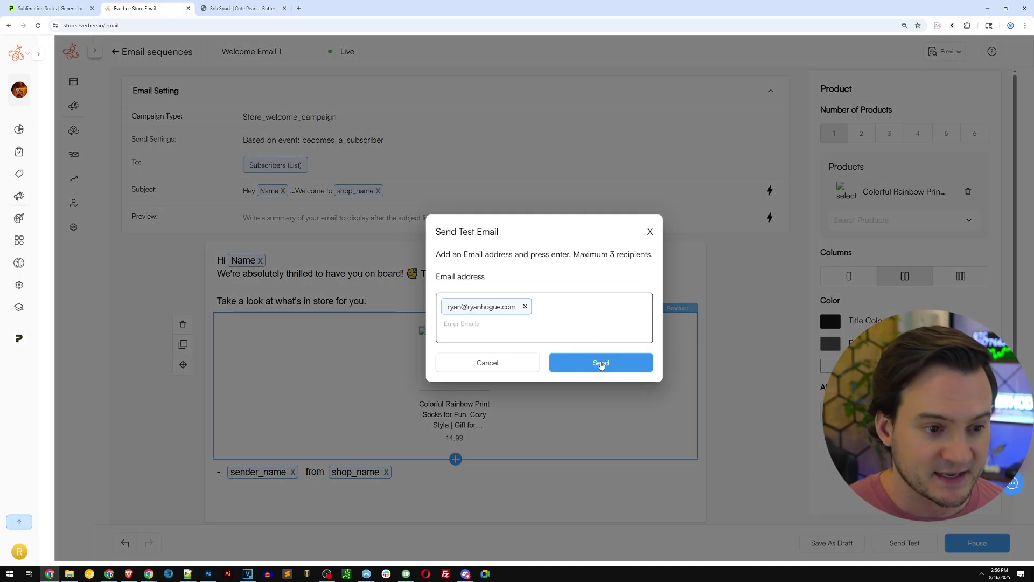
pyautogui.click(601, 363)
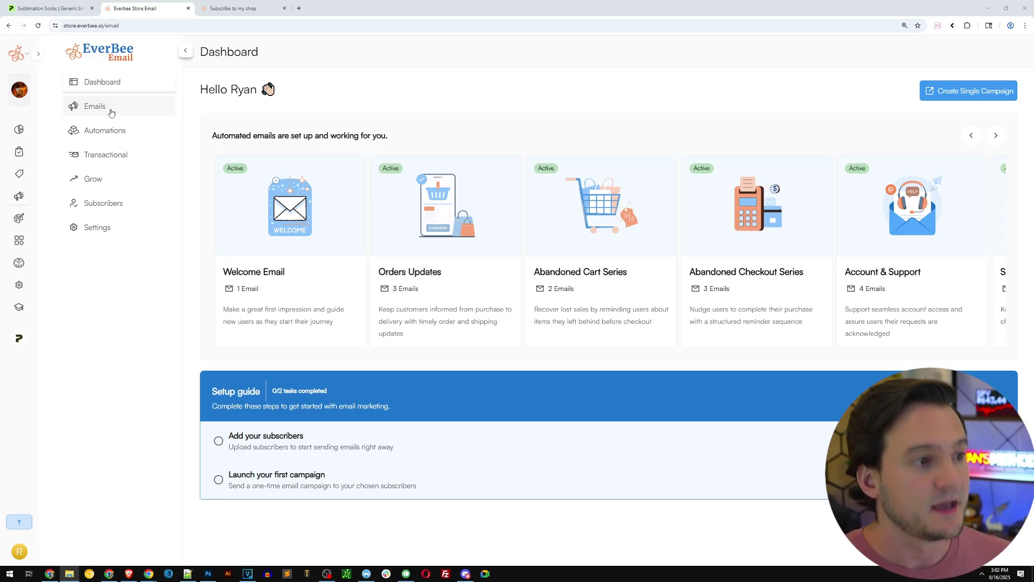
# Step: View the live subscriber landing page, then return to the landing pages list
pyautogui.click(96, 180)
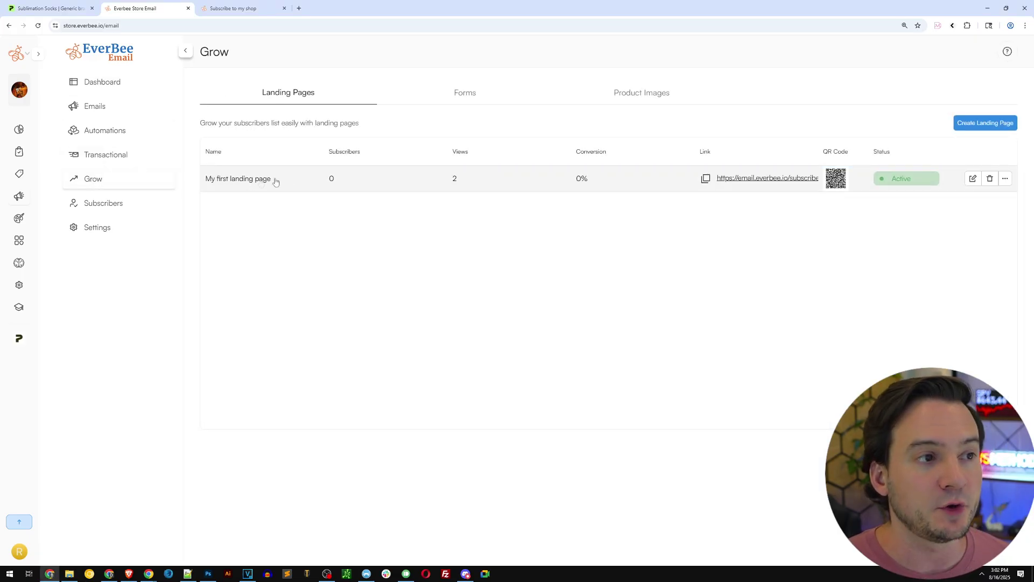
pyautogui.click(768, 179)
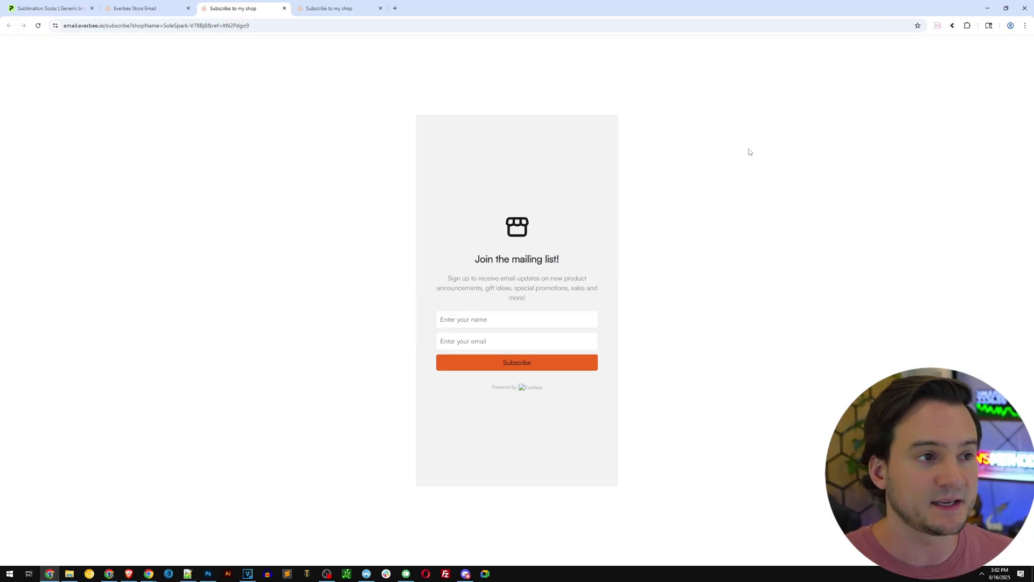
pyautogui.click(137, 8)
# Step: Open the first landing page in the editor, then go back to the email Dashboard
pyautogui.moveTo(1009, 183)
pyautogui.click(972, 180)
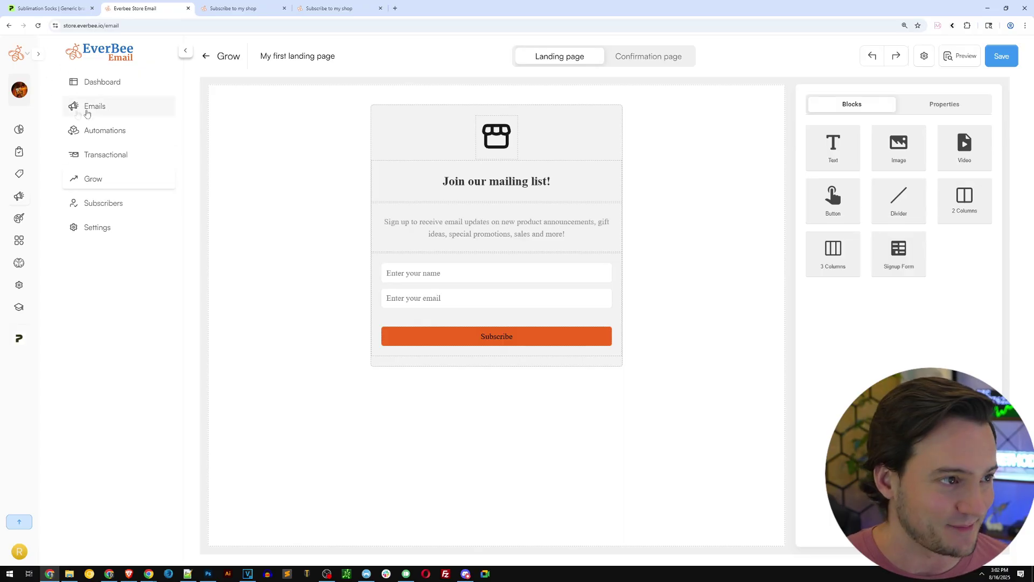
pyautogui.click(118, 84)
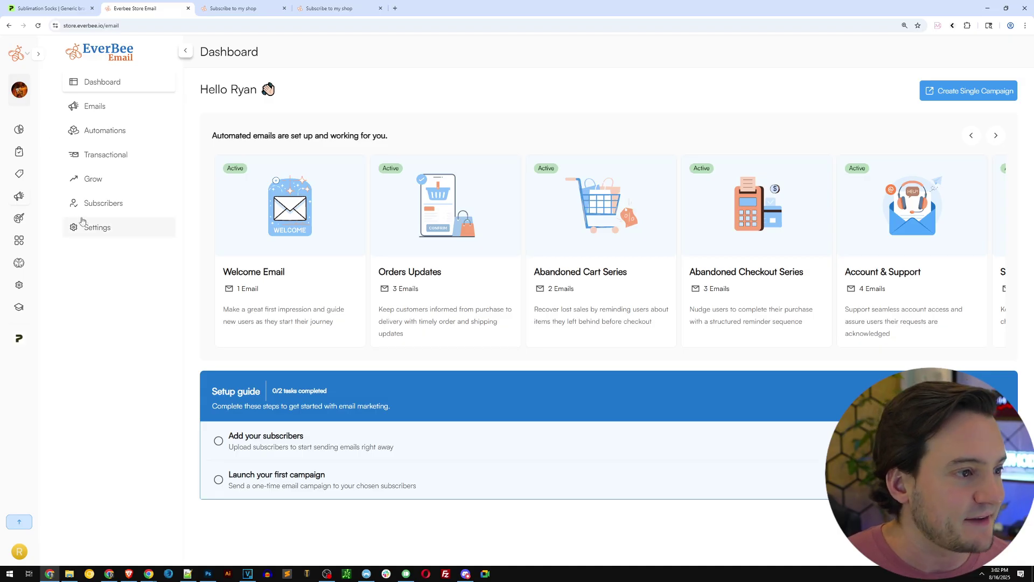
# Step: Open the store's site settings and screenshot sections of the General tab
pyautogui.click(38, 53)
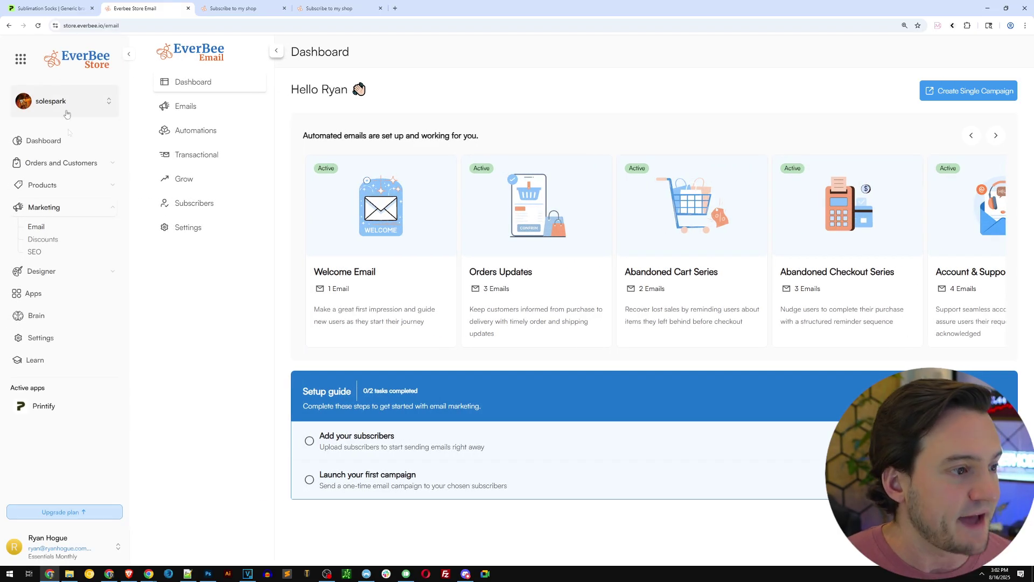
pyautogui.click(44, 337)
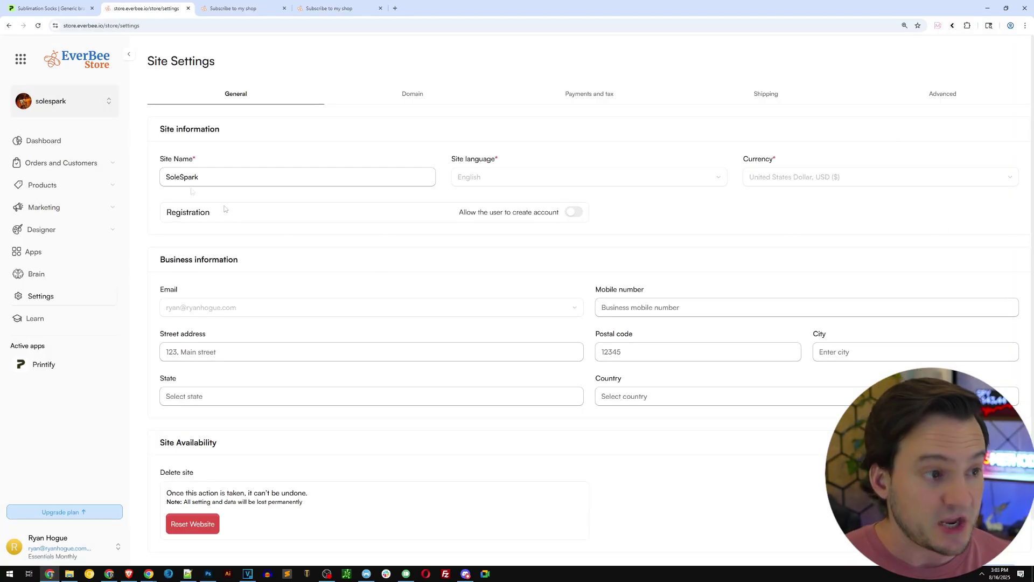
pyautogui.press('ctrl+Print')
pyautogui.moveTo(145, 121); pyautogui.dragTo(436, 199)
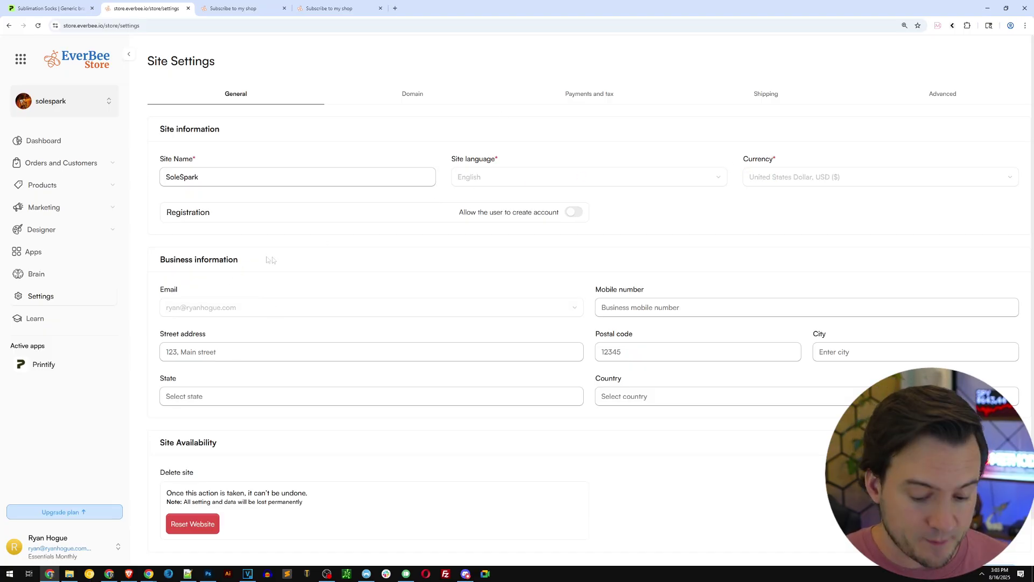
pyautogui.press('ctrl+Print')
pyautogui.moveTo(150, 249); pyautogui.dragTo(975, 421)
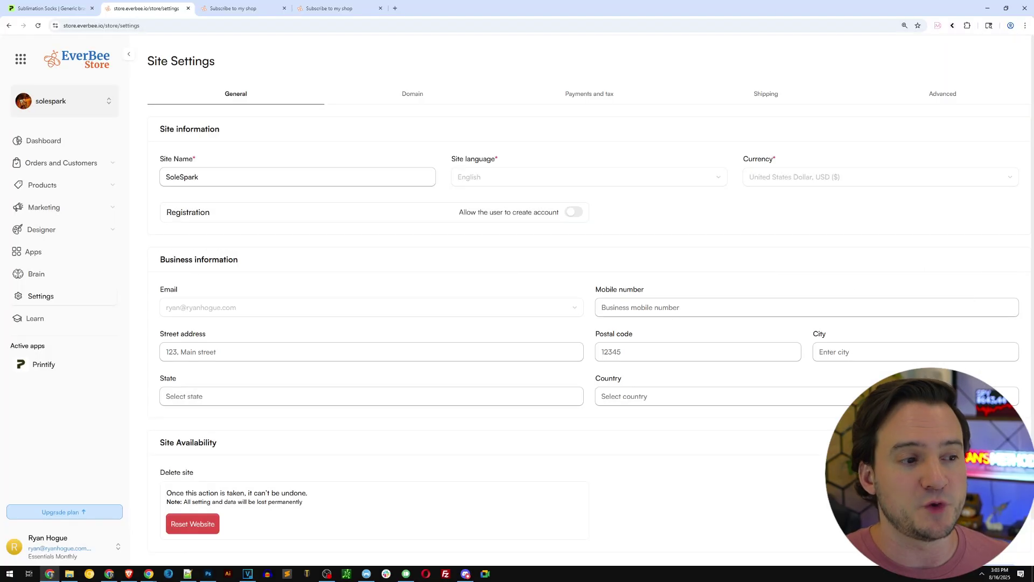
# Step: Review the Domain settings, highlighting GoDaddy as an example registrar
pyautogui.click(416, 97)
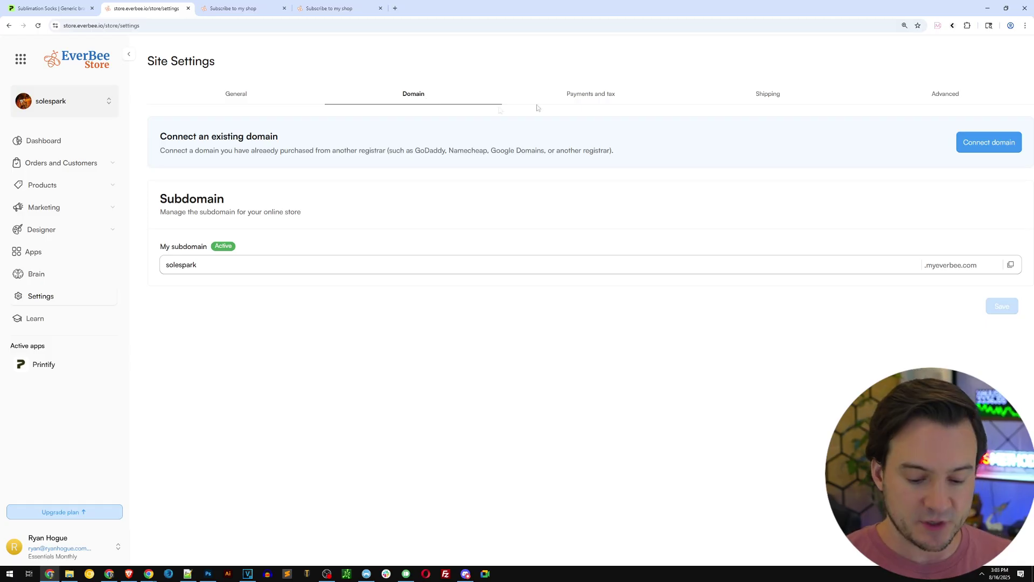
pyautogui.press('ctrl+Print')
pyautogui.moveTo(904, 104); pyautogui.dragTo(1029, 162)
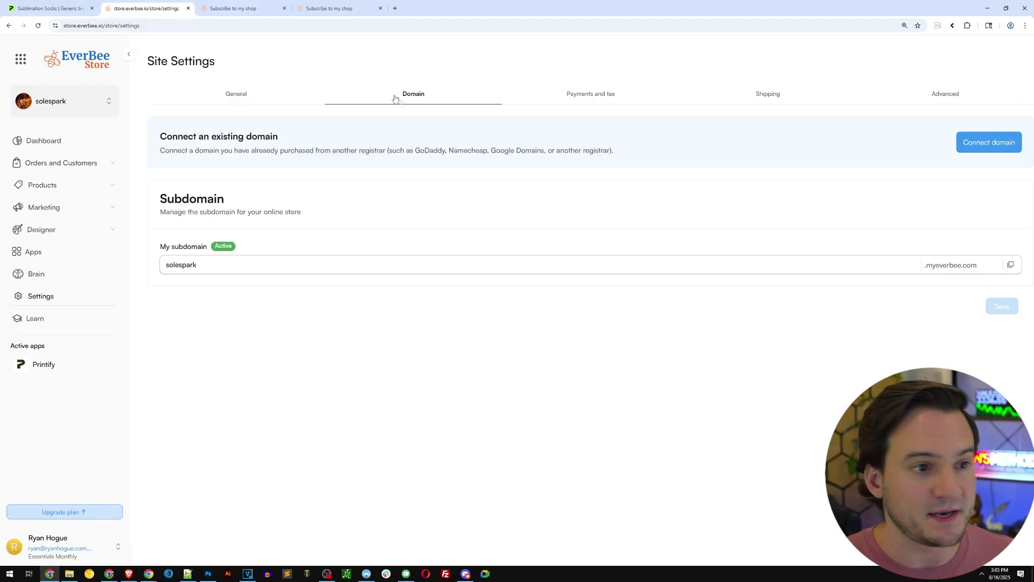
pyautogui.doubleClick(430, 151)
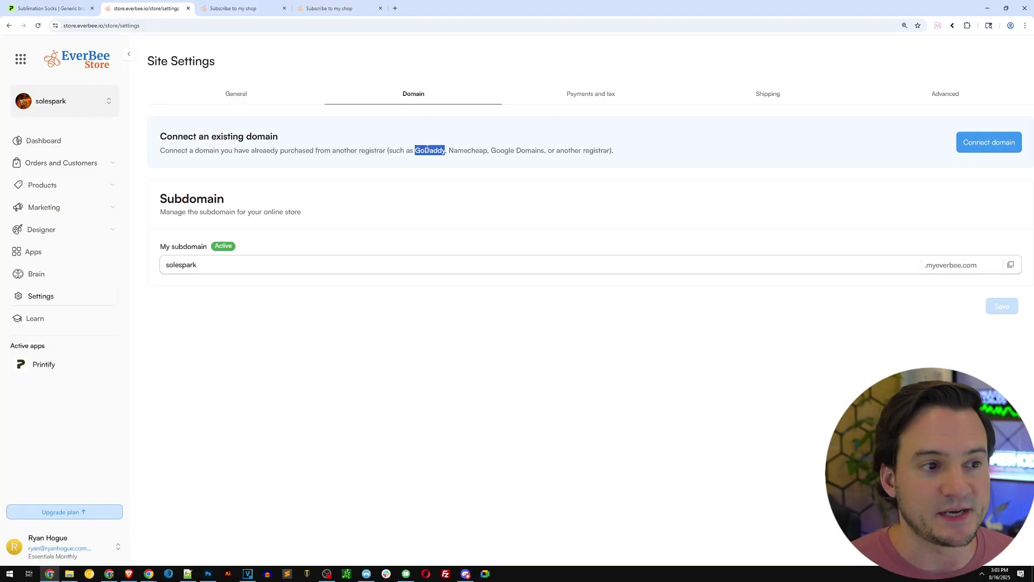
pyautogui.click(537, 232)
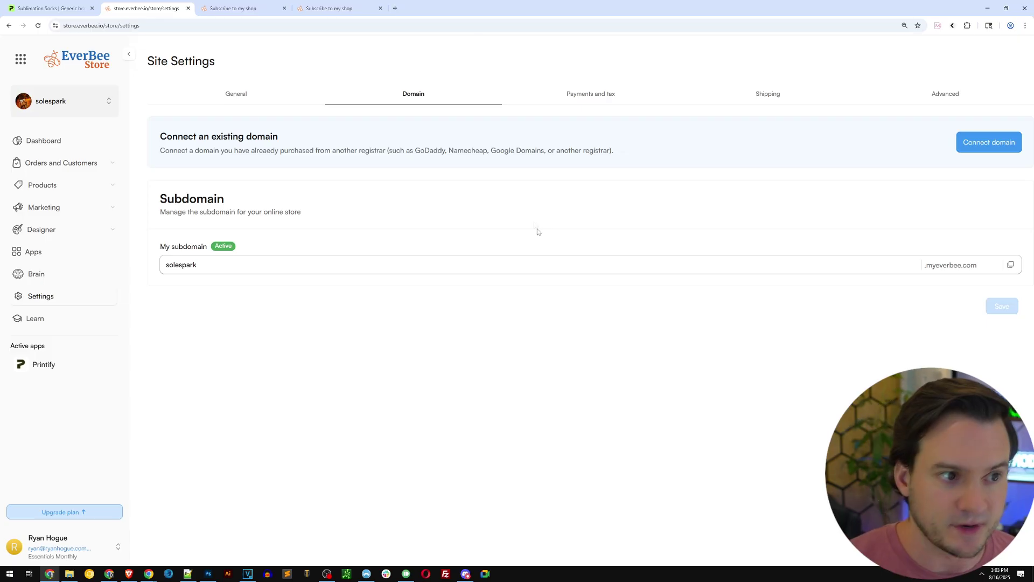
# Step: Check Payments and tax, then select the $7.99 fee in Shipping settings
pyautogui.click(602, 94)
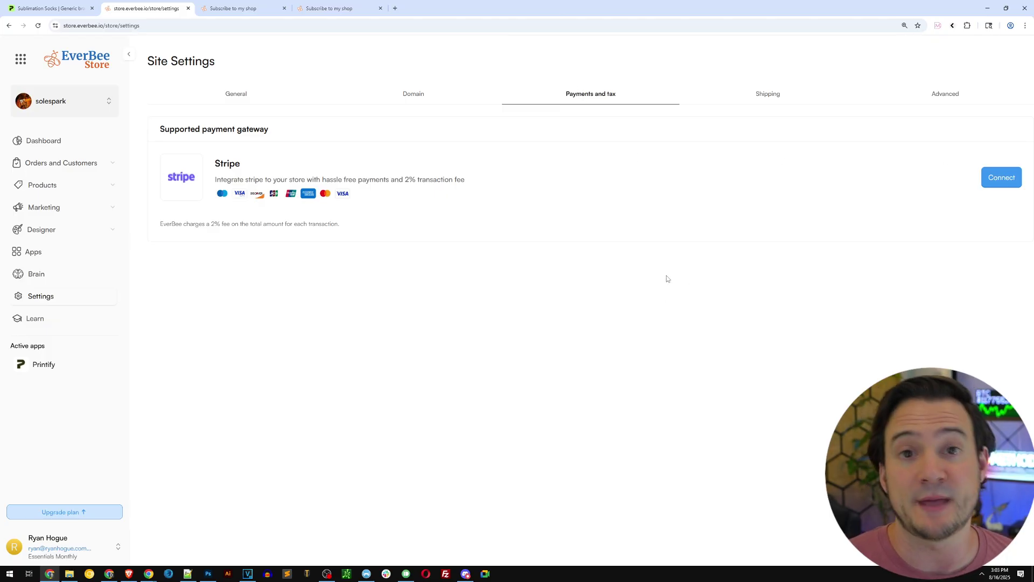
pyautogui.click(772, 95)
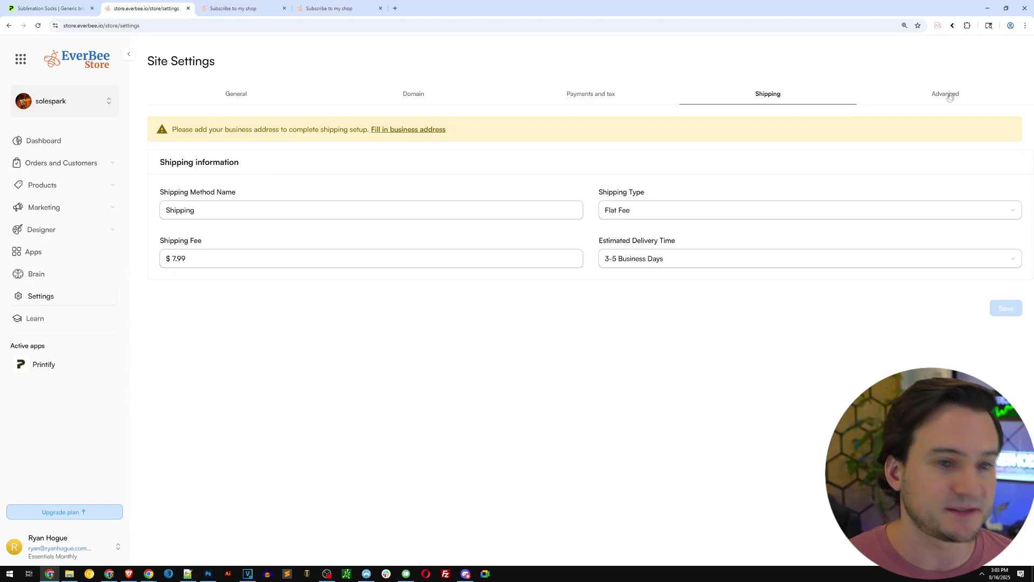
pyautogui.tripleClick(226, 259)
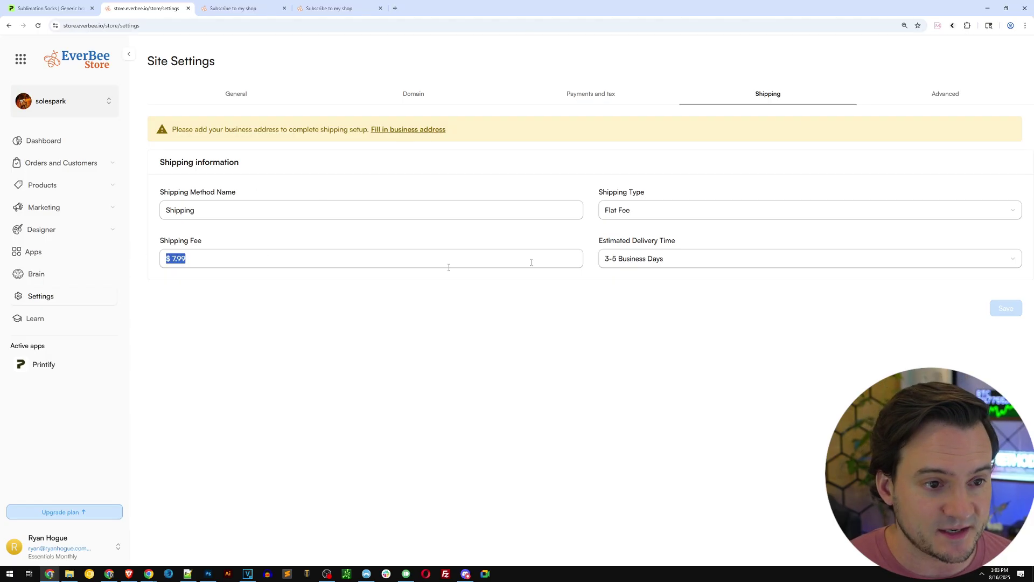
pyautogui.doubleClick(179, 260)
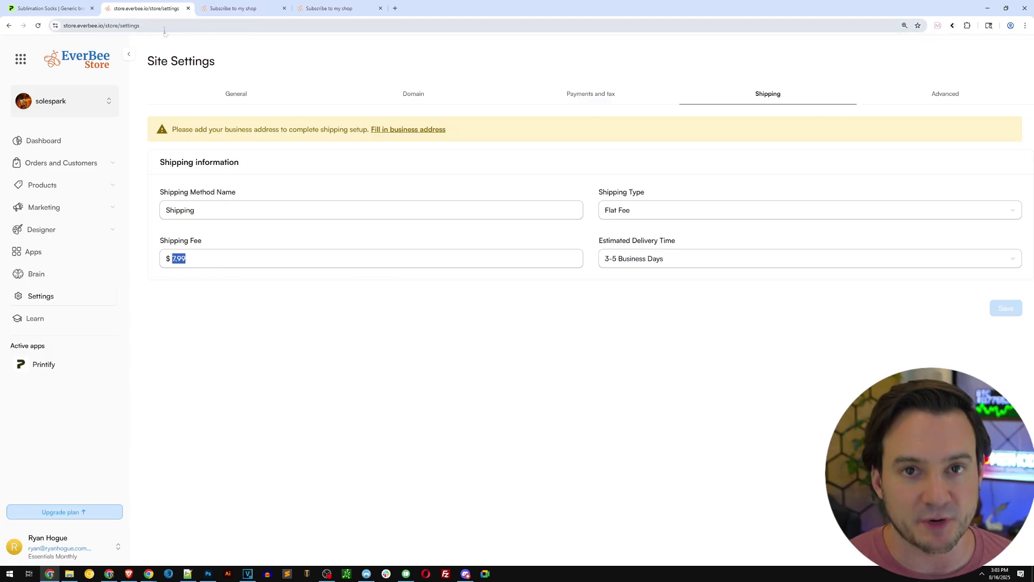
pyautogui.click(51, 9)
# Step: Find Sublimation Socks' USD 4.39 Economy first-item shipping rate and select the store's fee for replacement
pyautogui.moveTo(89, 186)
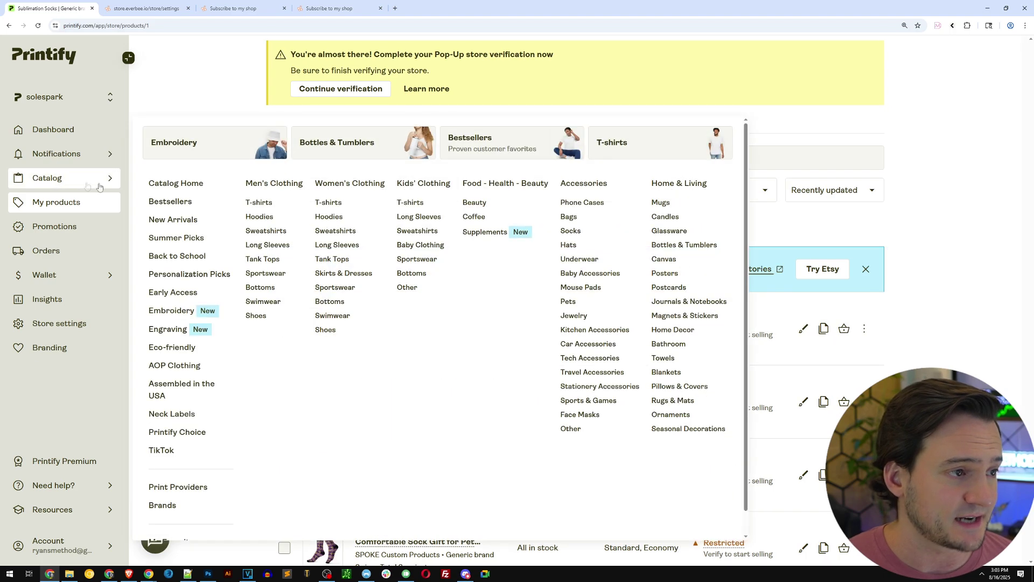
pyautogui.click(573, 232)
pyautogui.click(344, 323)
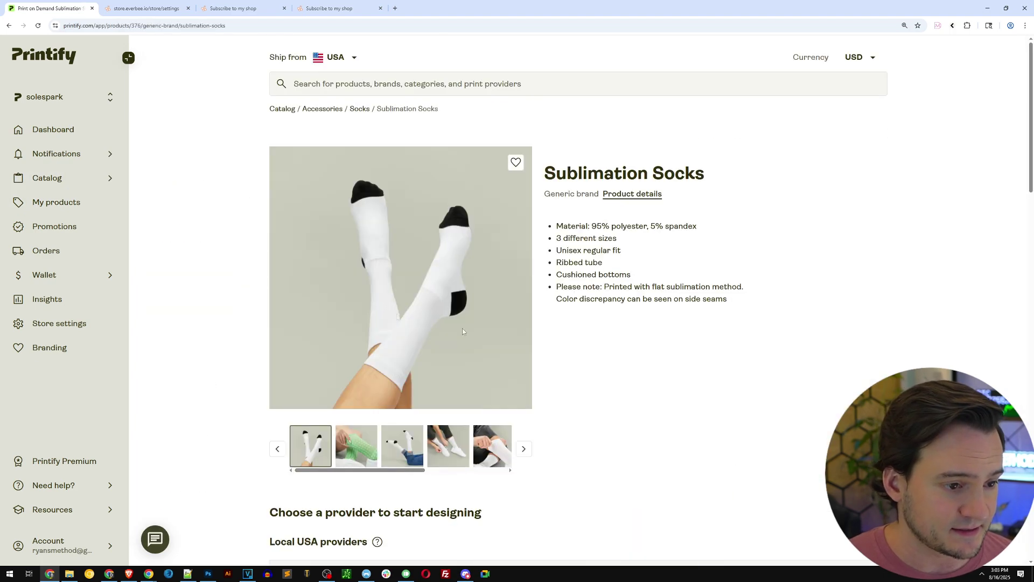
pyautogui.scroll(-6, 725, 248)
pyautogui.click(749, 259)
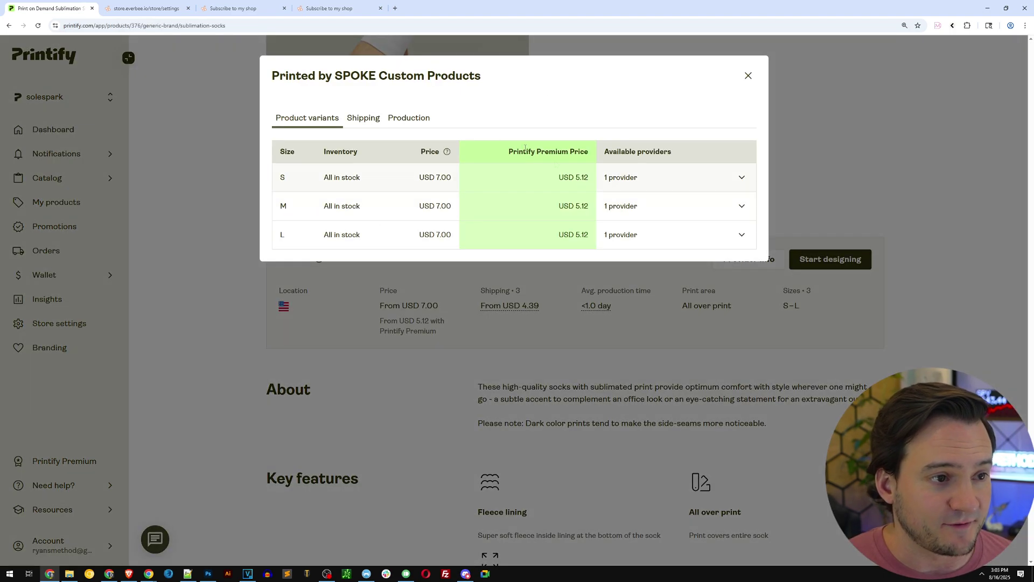
pyautogui.click(363, 119)
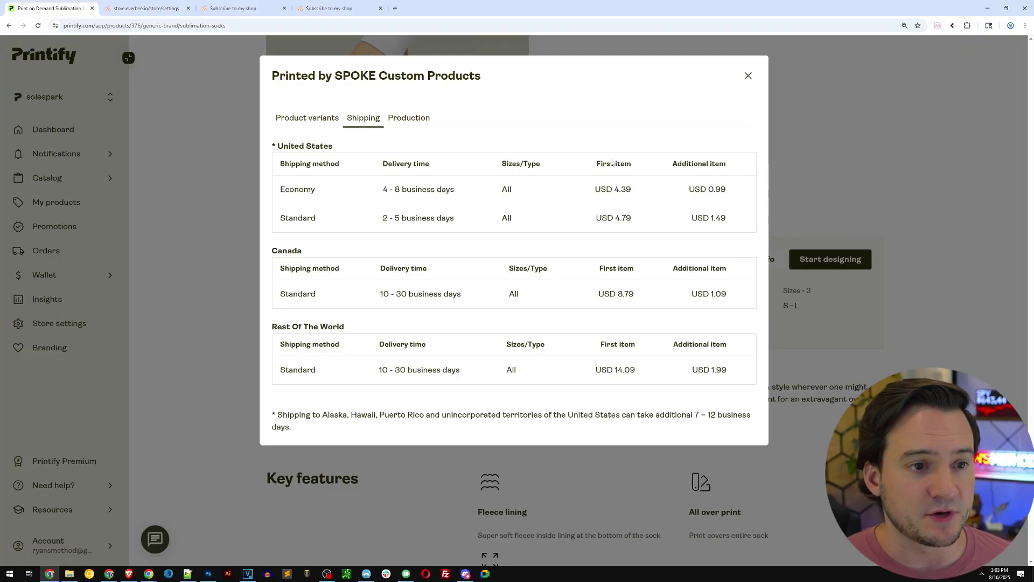
pyautogui.doubleClick(625, 190)
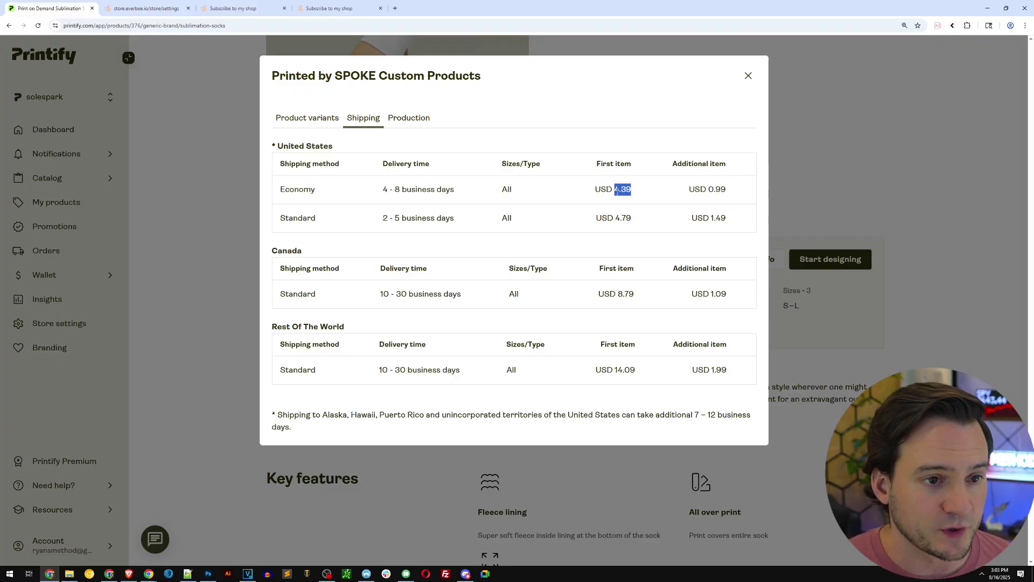
pyautogui.click(140, 11)
pyautogui.moveTo(180, 260); pyautogui.dragTo(146, 262)
# Step: Enter 4.39, then change the flat shipping fee to 4.99
pyautogui.write('4.3')
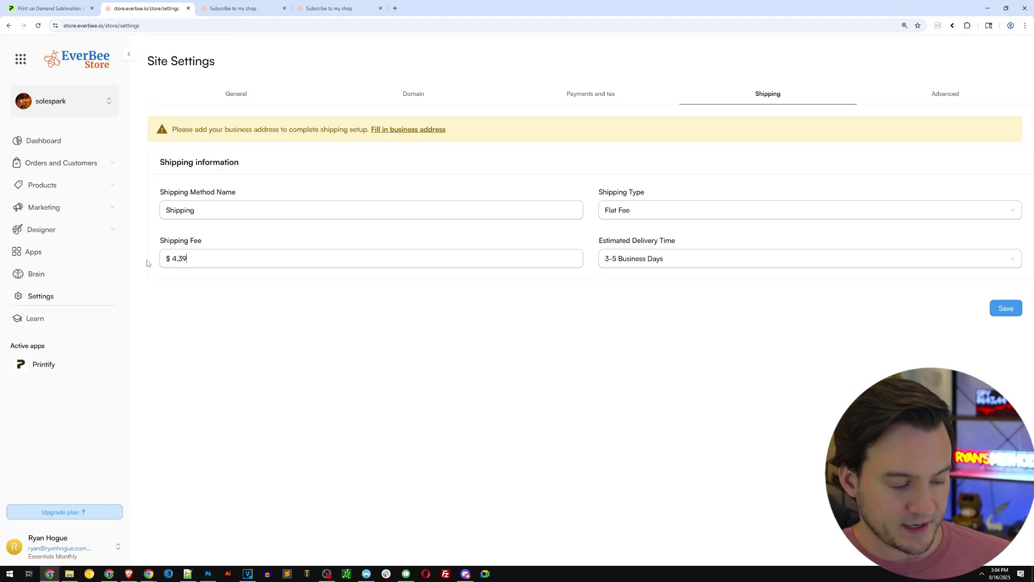
pyautogui.write('9')
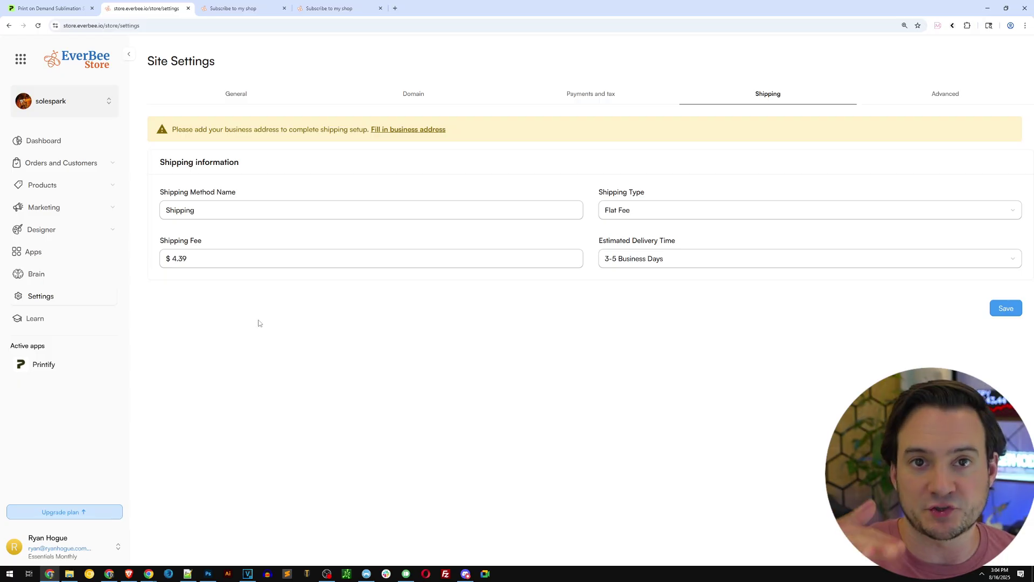
pyautogui.hotkey('ctrl', 'a')
pyautogui.doubleClick(195, 261)
pyautogui.write('4.99')
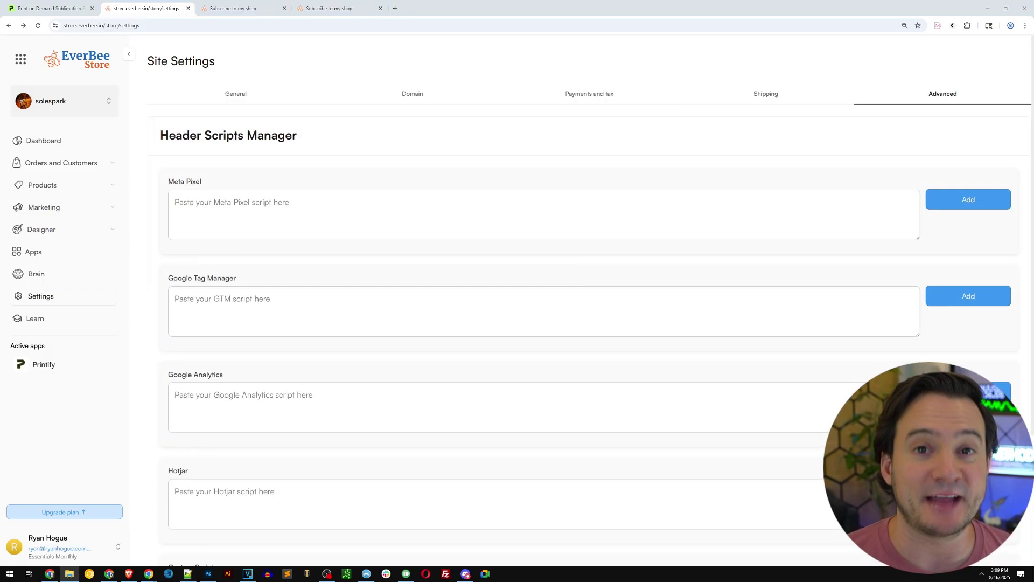
# Step: Review the Meta Pixel, Google Analytics and Hotjar header script options, then open EverBee Brain
pyautogui.moveTo(234, 182); pyautogui.dragTo(167, 183)
pyautogui.click(226, 167)
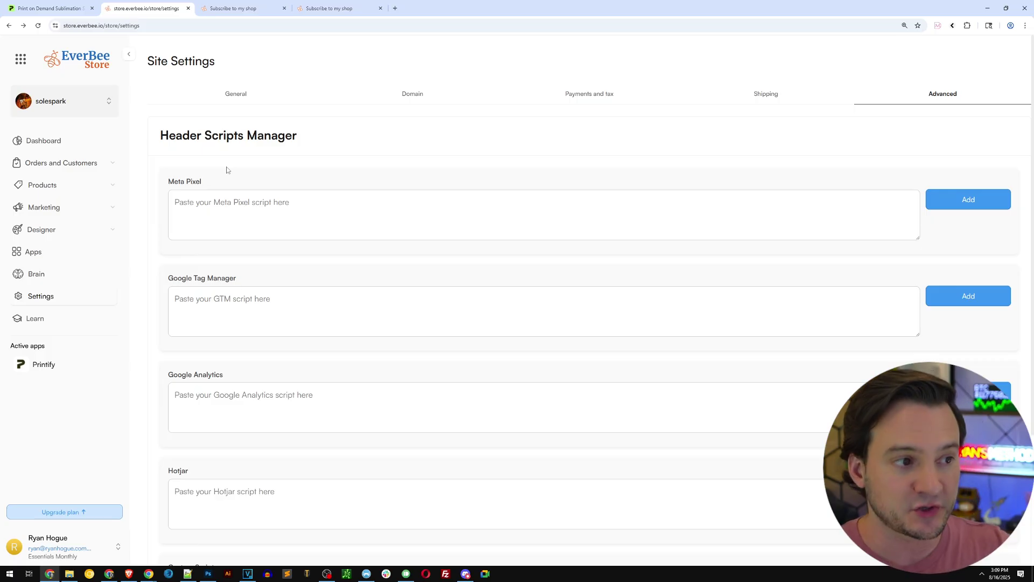
pyautogui.scroll(-2, 234, 194)
pyautogui.moveTo(177, 197); pyautogui.dragTo(204, 245)
pyautogui.doubleClick(208, 294)
pyautogui.scroll(-2, 195, 295)
pyautogui.click(175, 303)
pyautogui.doubleClick(175, 301)
pyautogui.click(188, 370)
pyautogui.press('ctrl+Print')
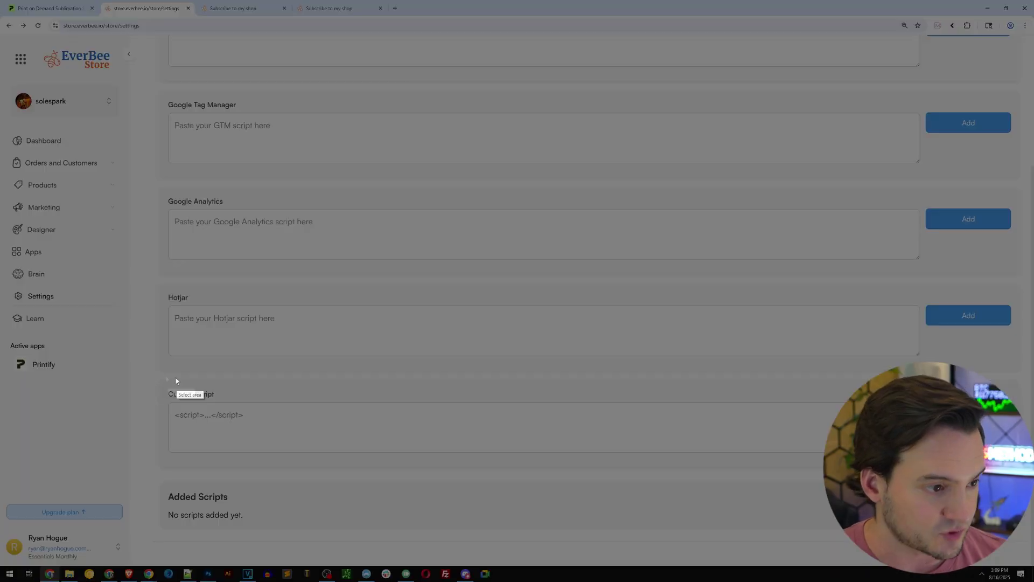
pyautogui.moveTo(136, 374); pyautogui.dragTo(424, 472)
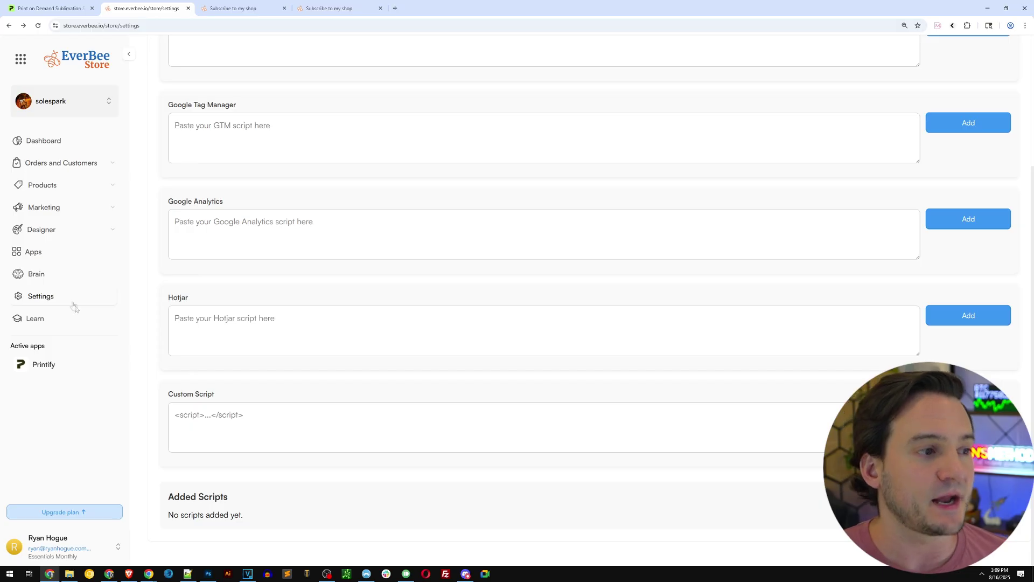
pyautogui.click(37, 275)
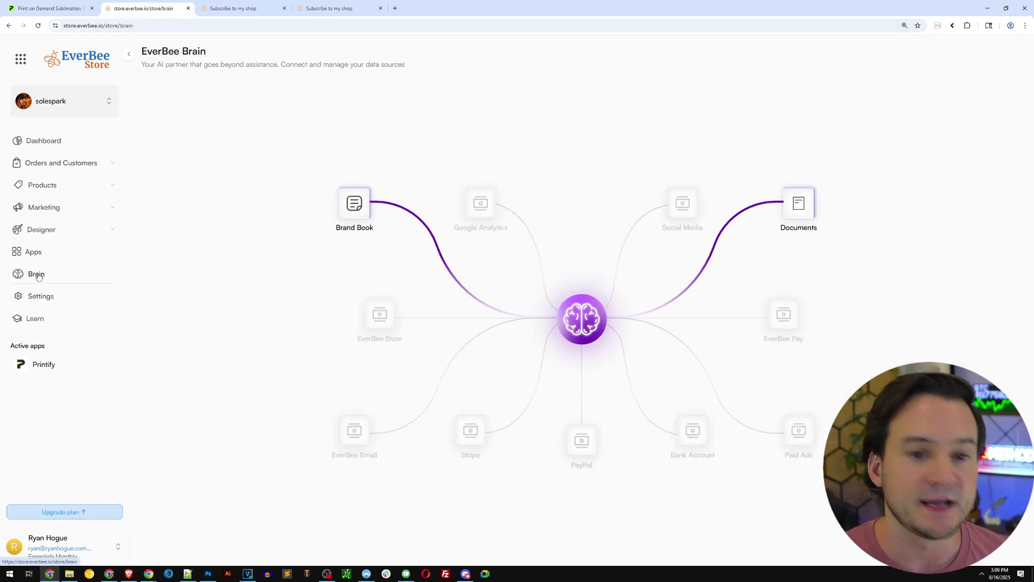